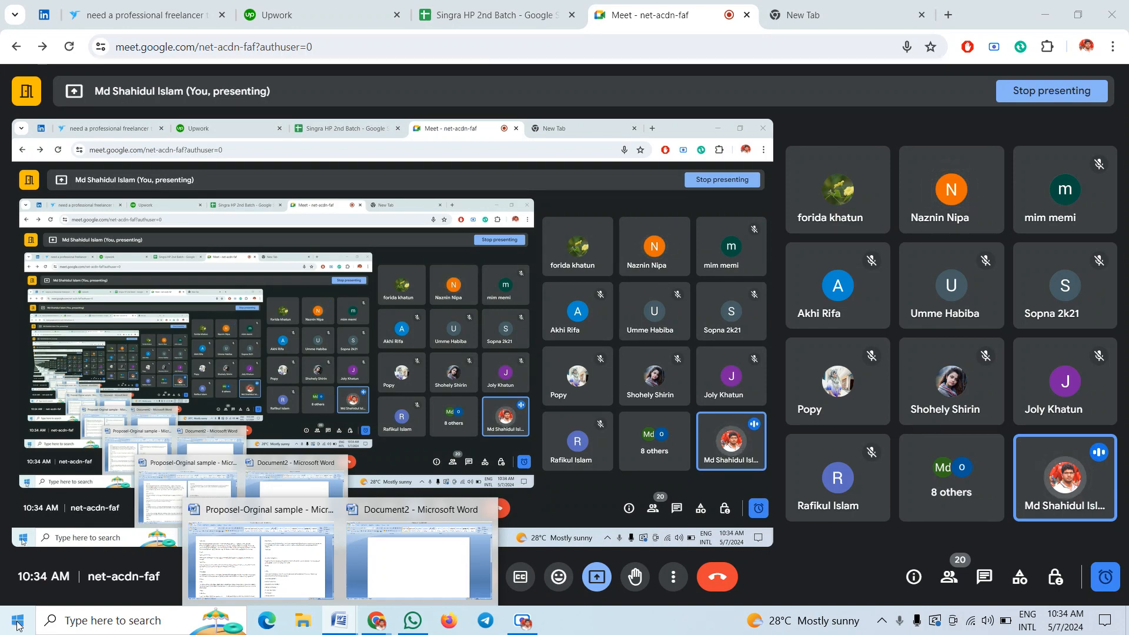
Open the Windows Start menu's app list over the shared Google Meet call
click(18, 622)
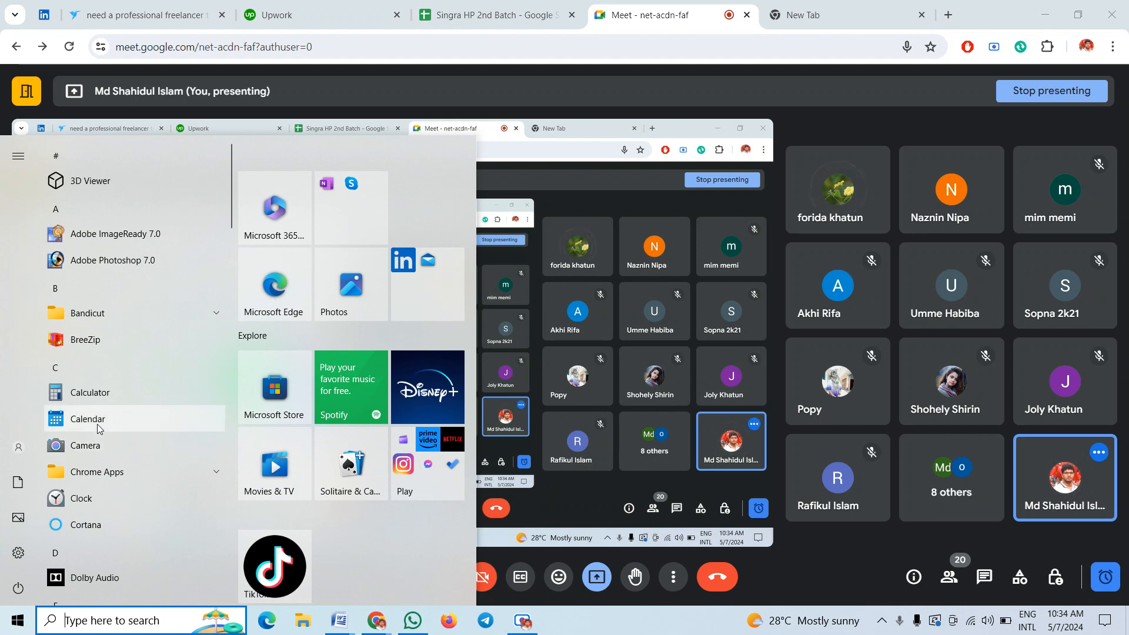
scroll(106, 379, down, 2)
scroll(106, 379, down, 8)
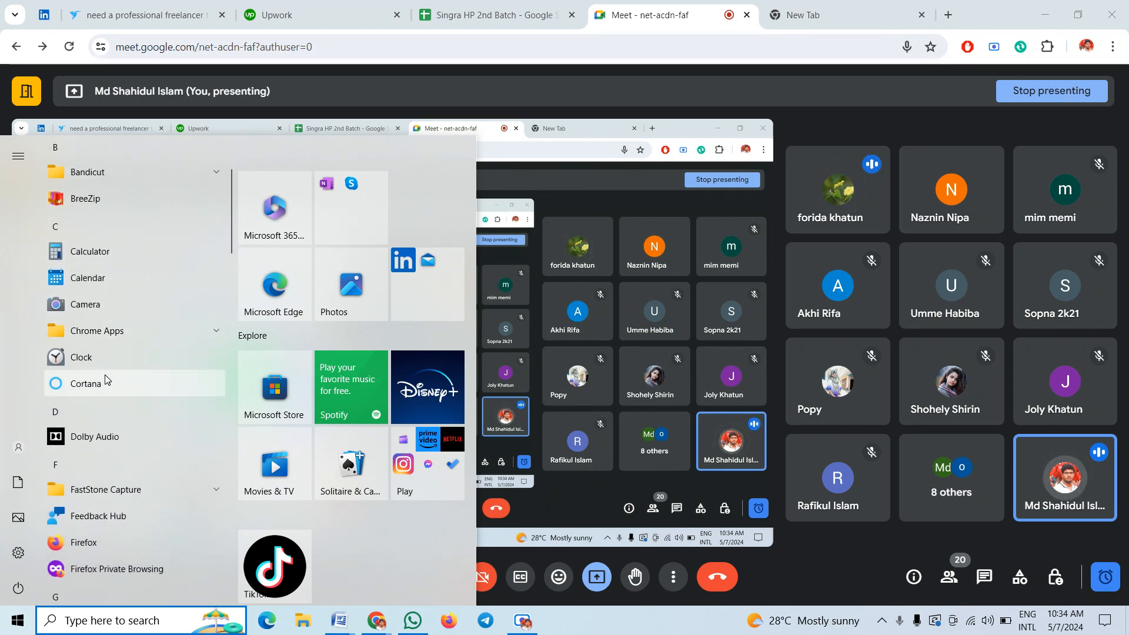
scroll(107, 377, down, 6)
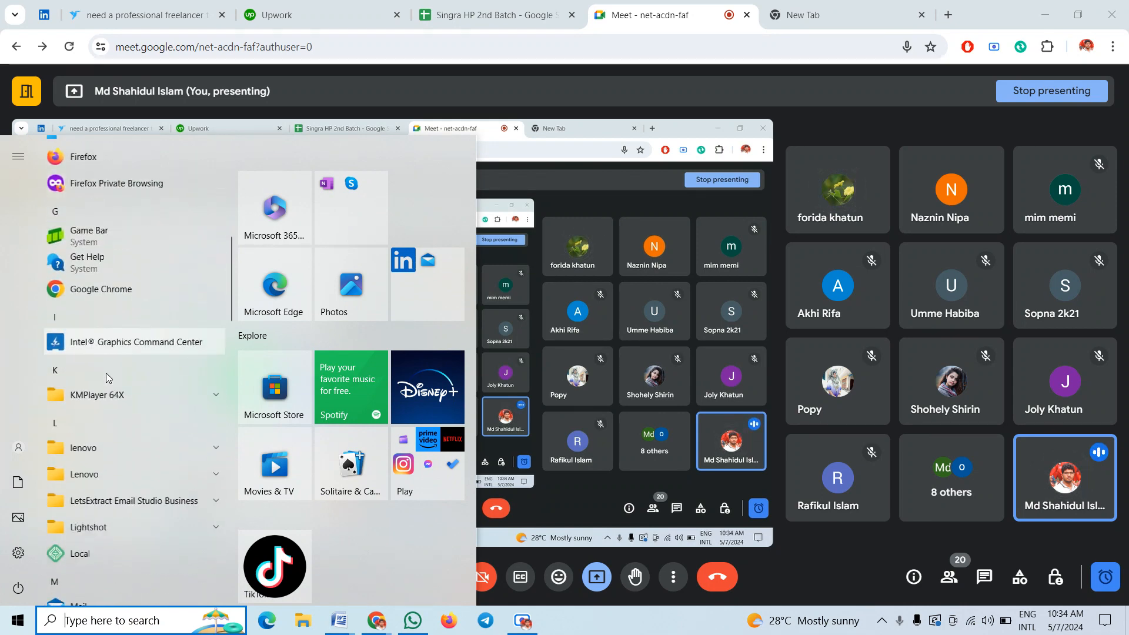
scroll(108, 378, down, 3)
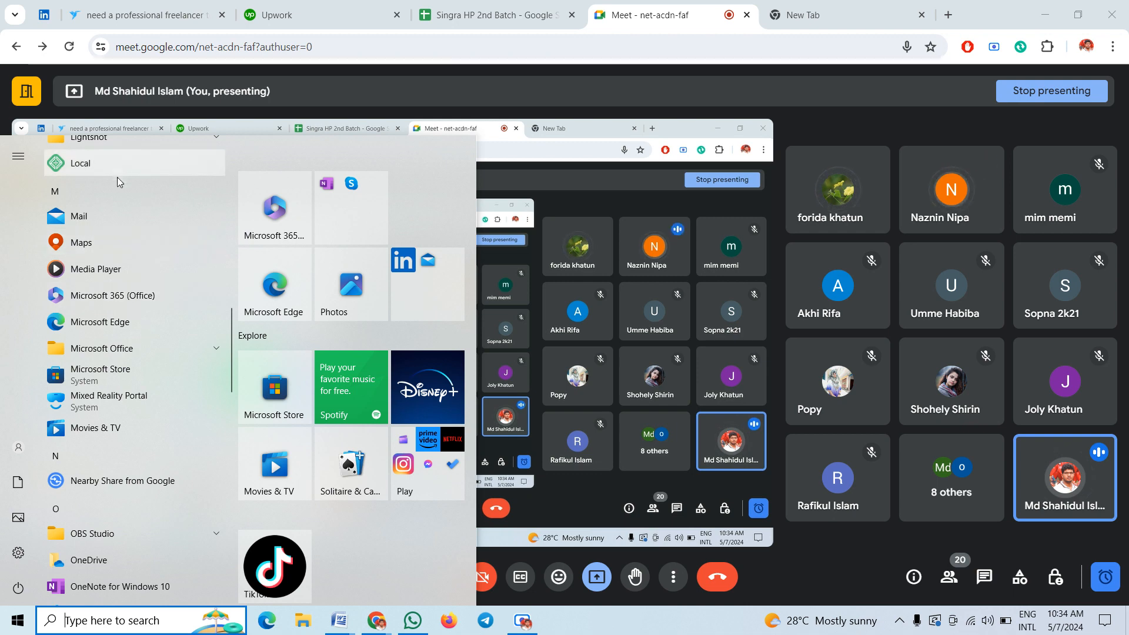
click(152, 351)
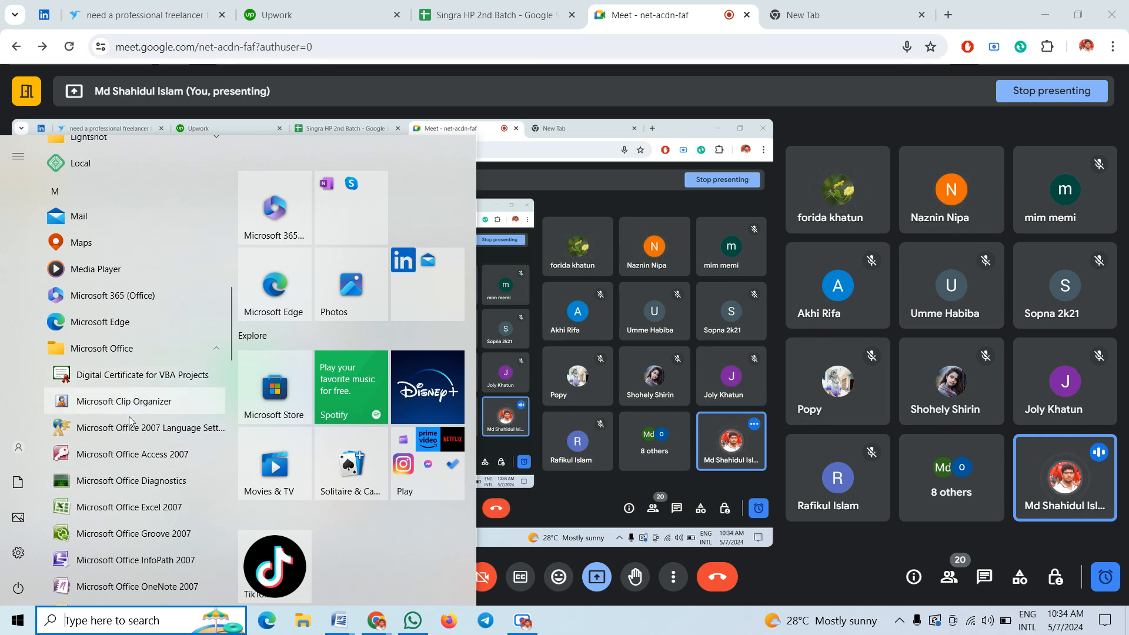
scroll(126, 524, down, 4)
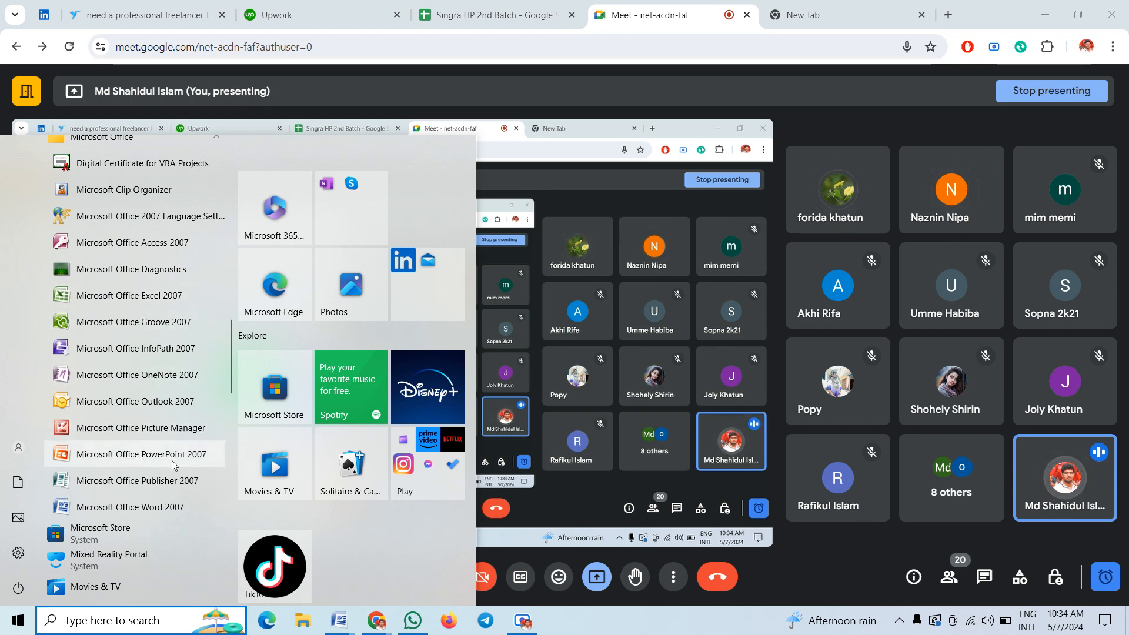
scroll(174, 465, up, 2)
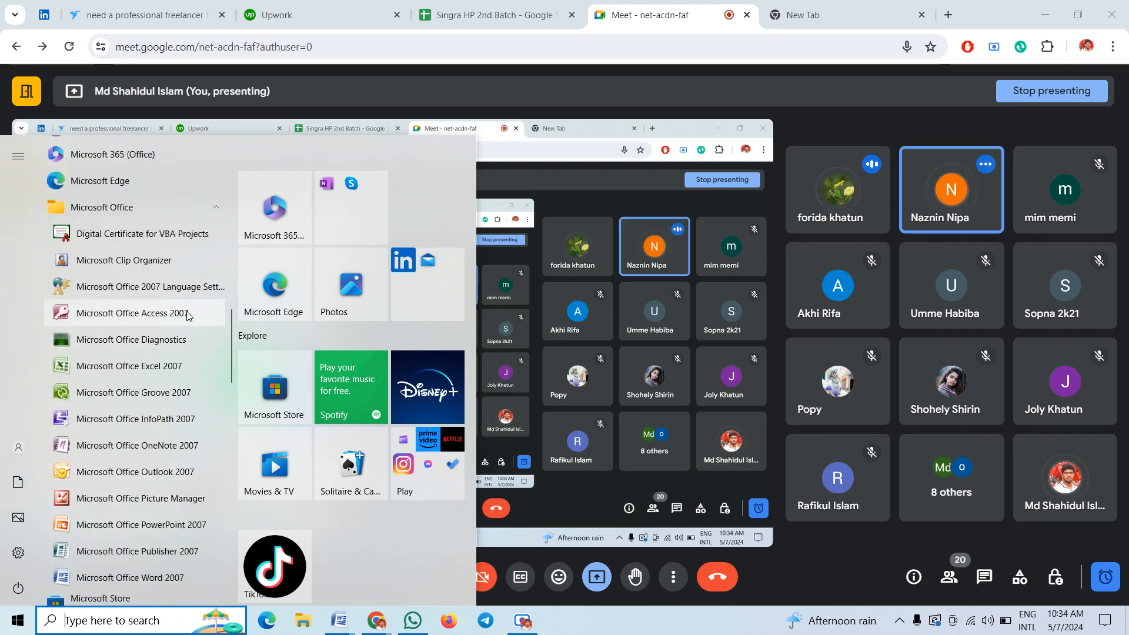
scroll(185, 404, down, 2)
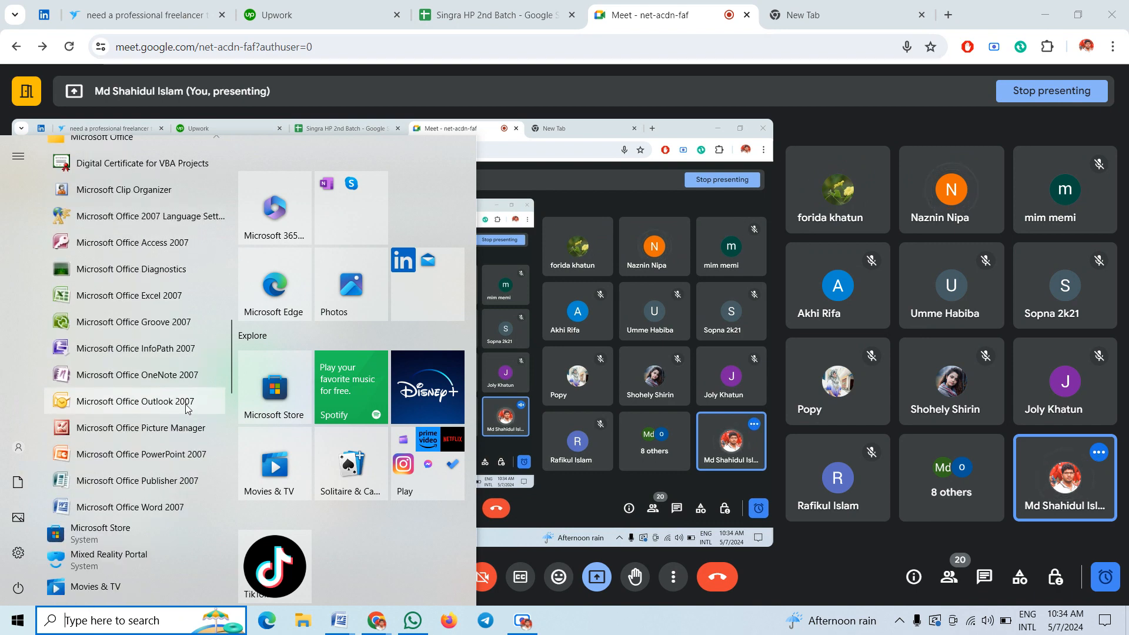
scroll(187, 408, up, 4)
scroll(187, 409, up, 2)
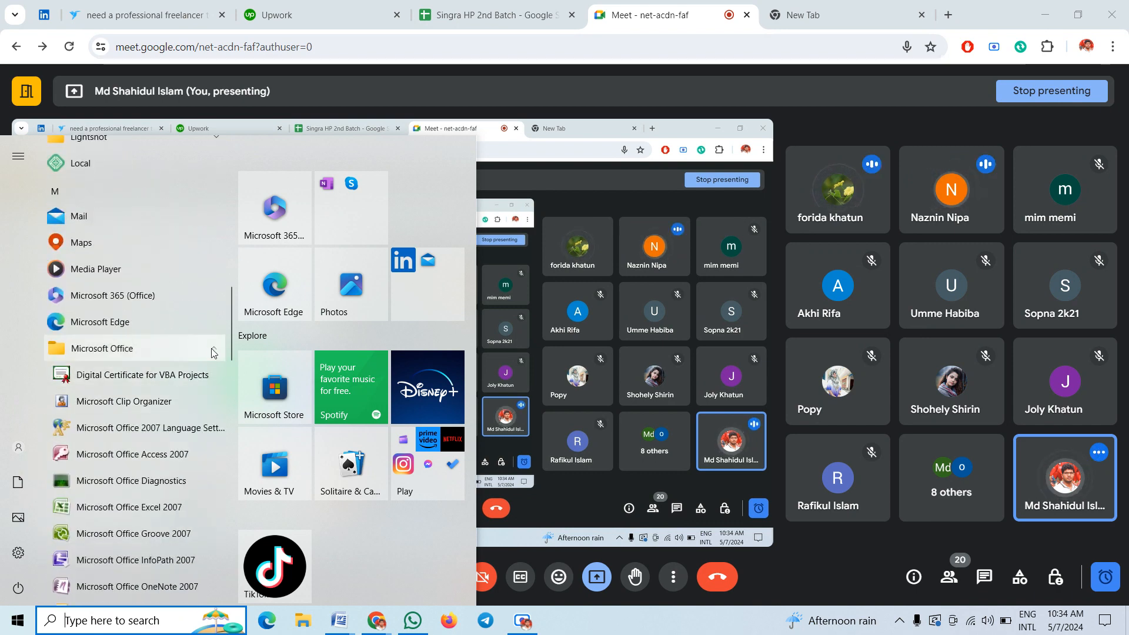
click(94, 350)
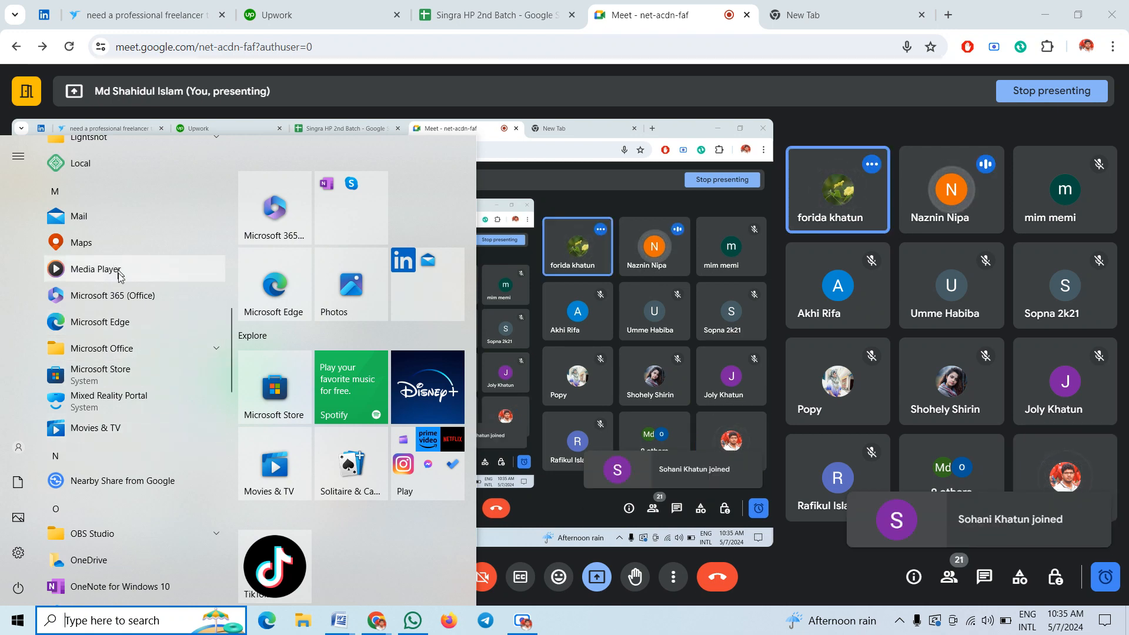
scroll(118, 416, down, 5)
scroll(118, 421, down, 4)
scroll(119, 421, up, 15)
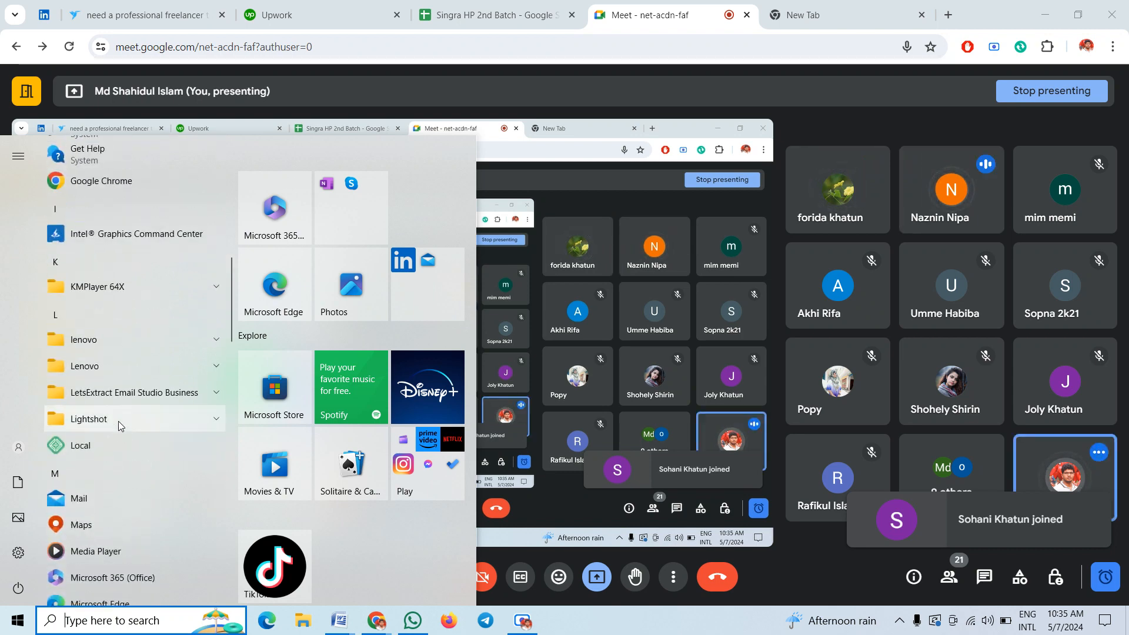
scroll(118, 422, up, 5)
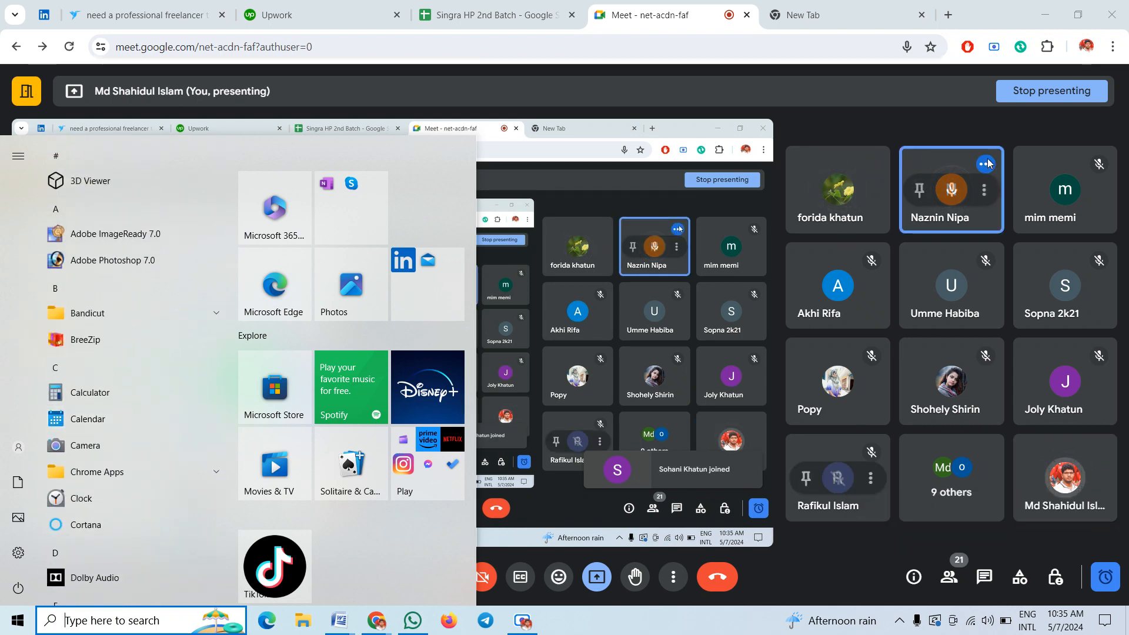
Mute two Meet participants for everyone, then bring up the Windows search panel
click(951, 189)
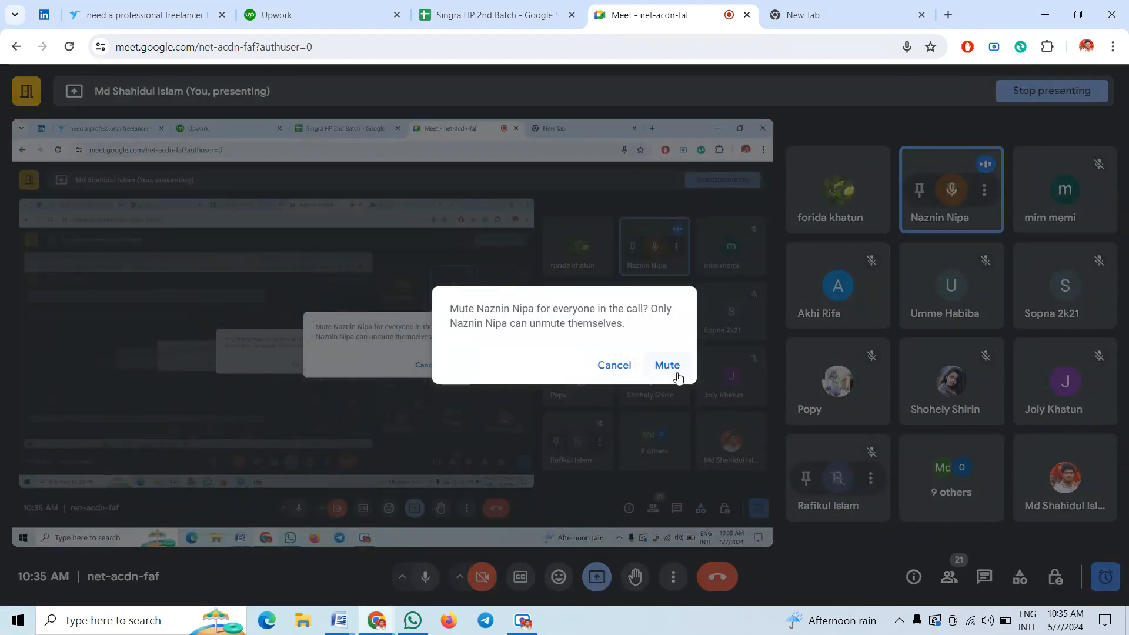
click(665, 365)
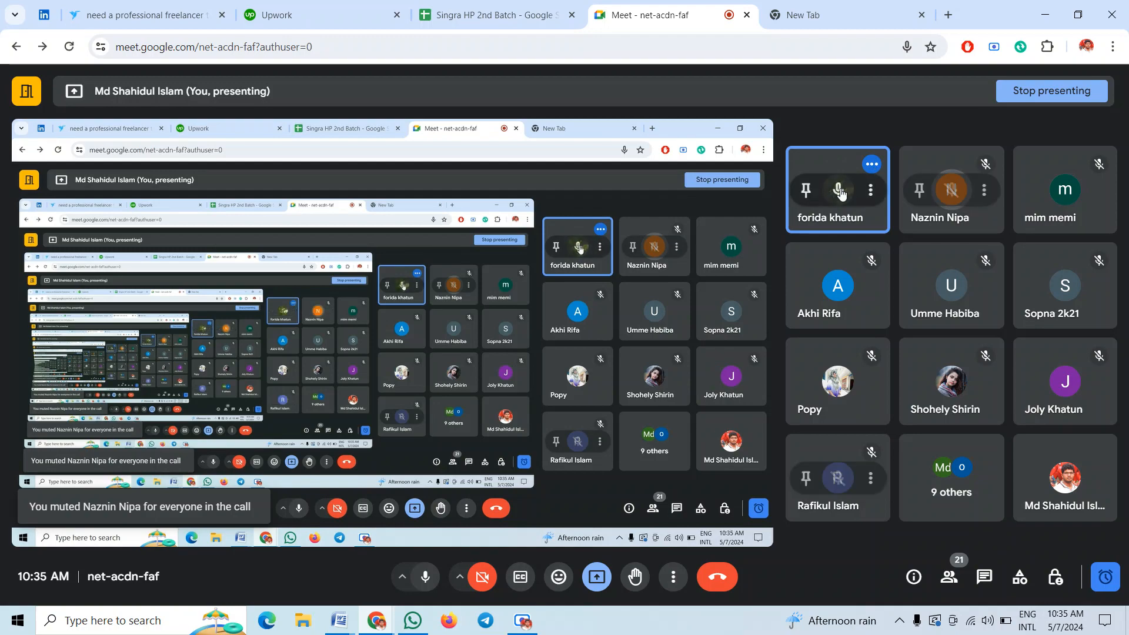
click(838, 194)
click(663, 362)
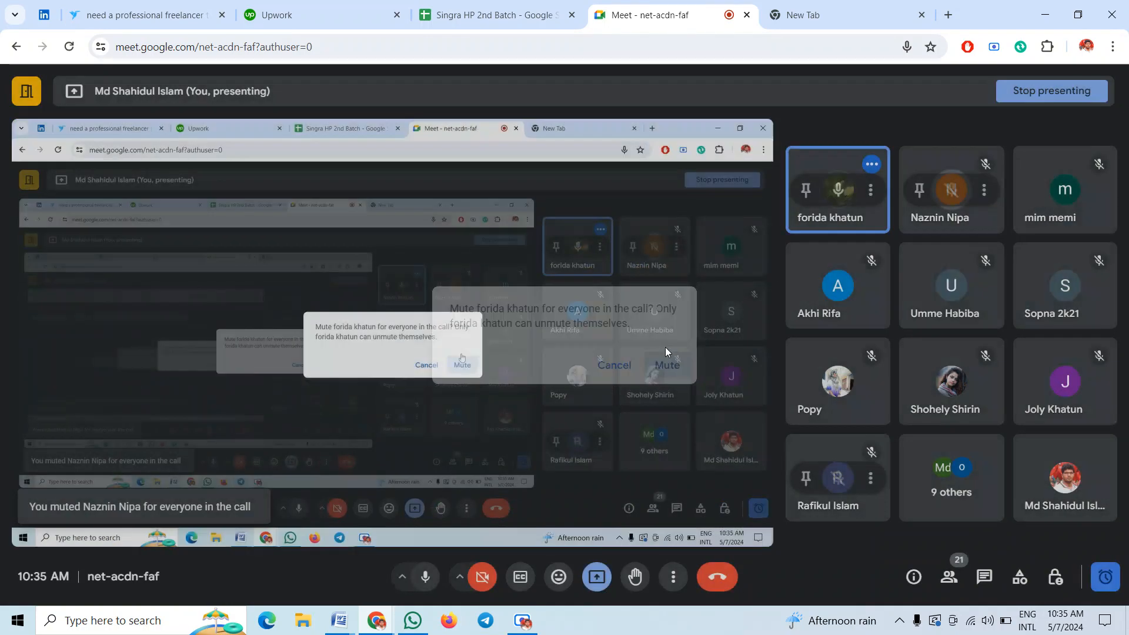
click(108, 625)
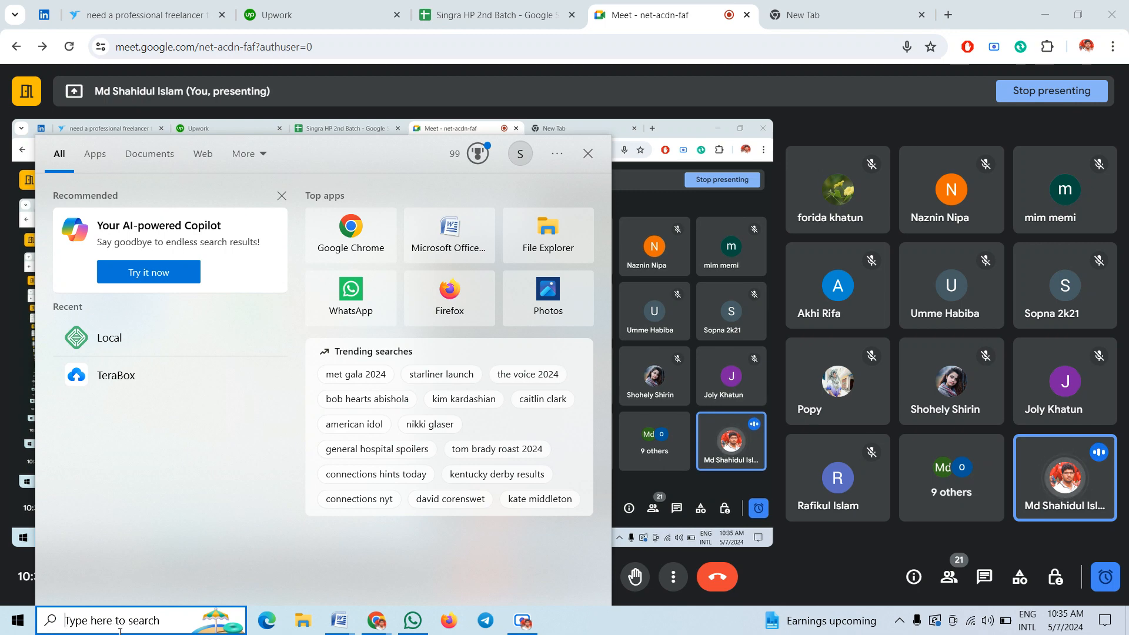
Dismiss the Copilot card and search Windows for 'word'
click(282, 195)
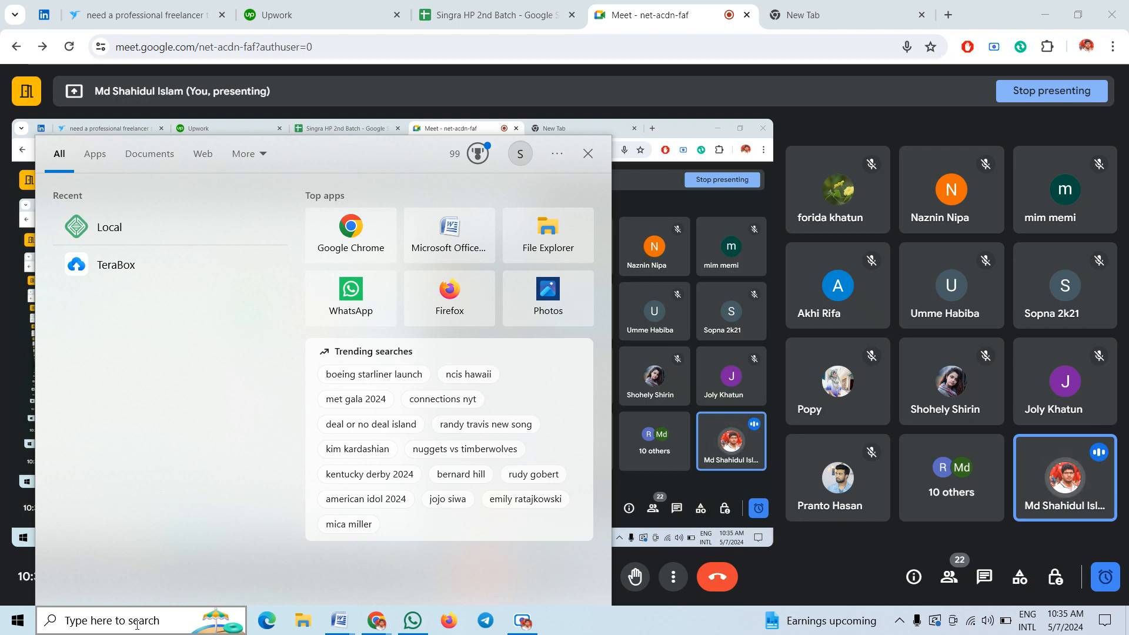
click(128, 628)
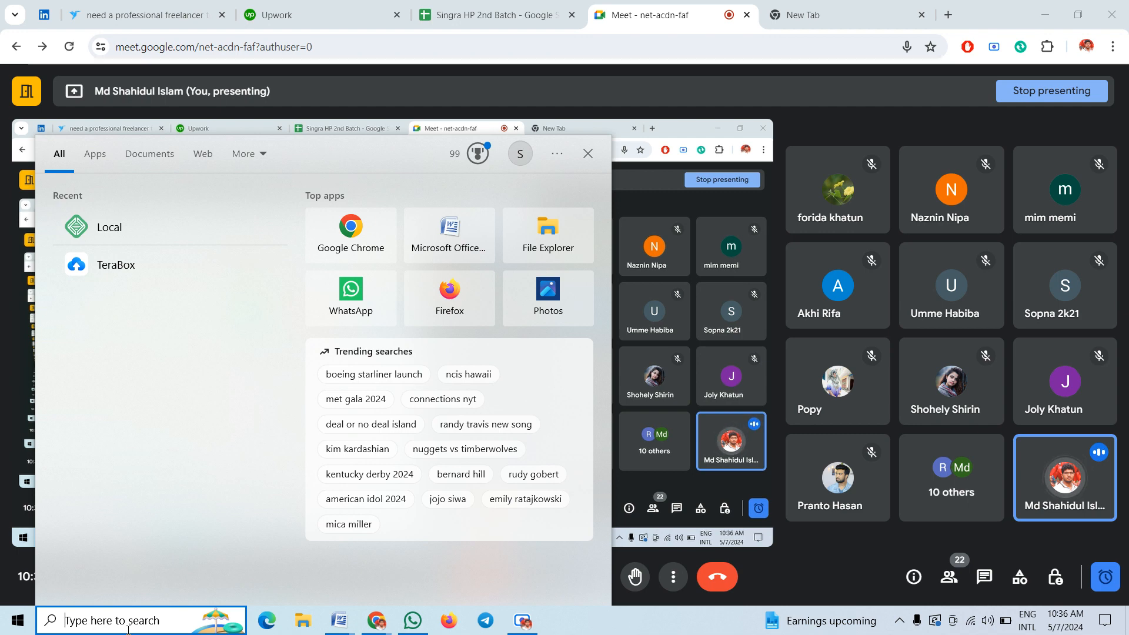
text(w)
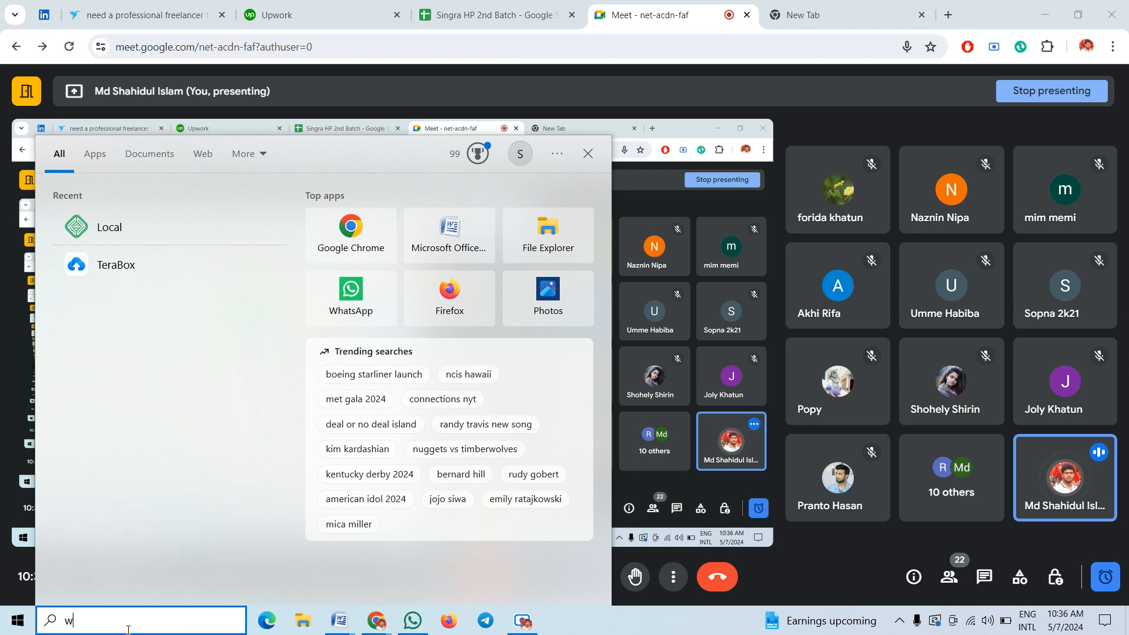
text(ord)
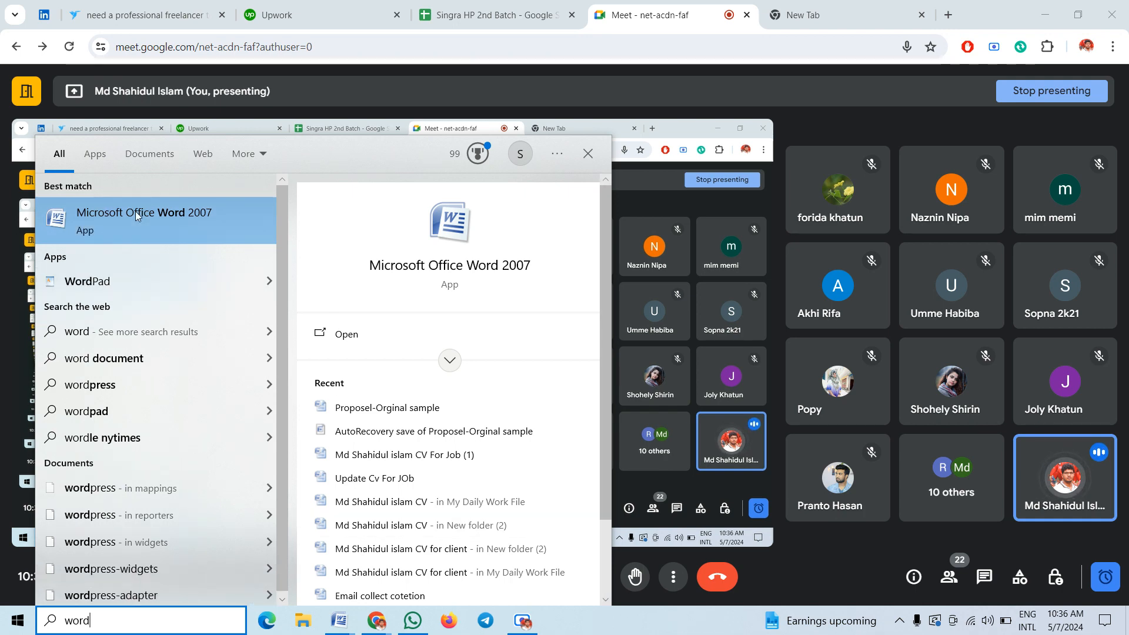
Launch Word 2007 from the search results to get blank Document3, briefly expanding the Styles gallery
click(171, 214)
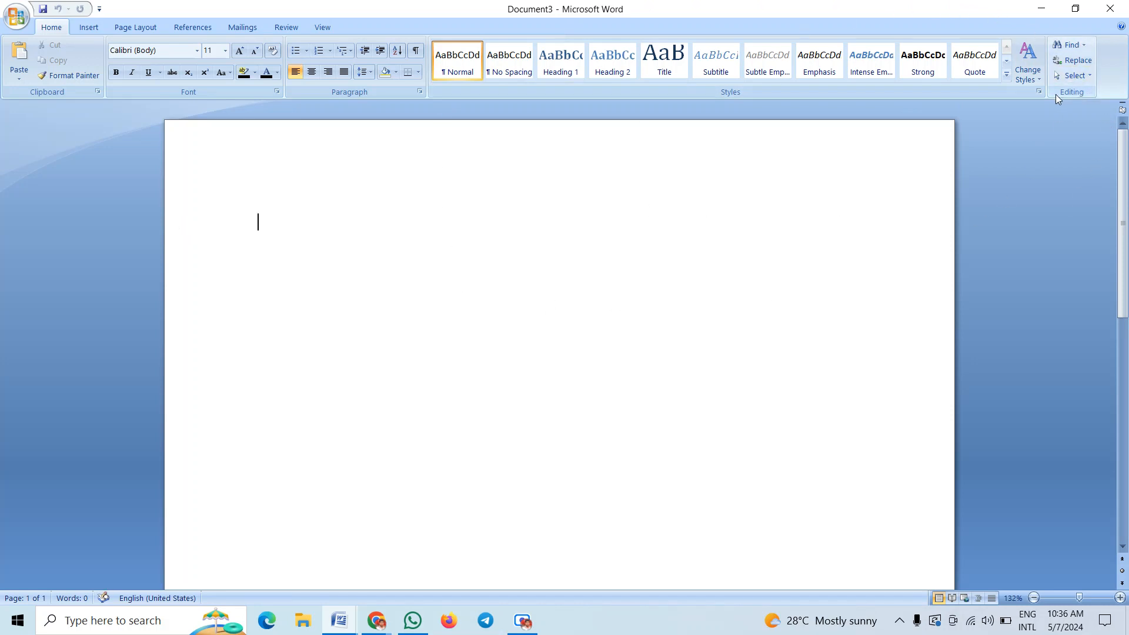
click(1041, 93)
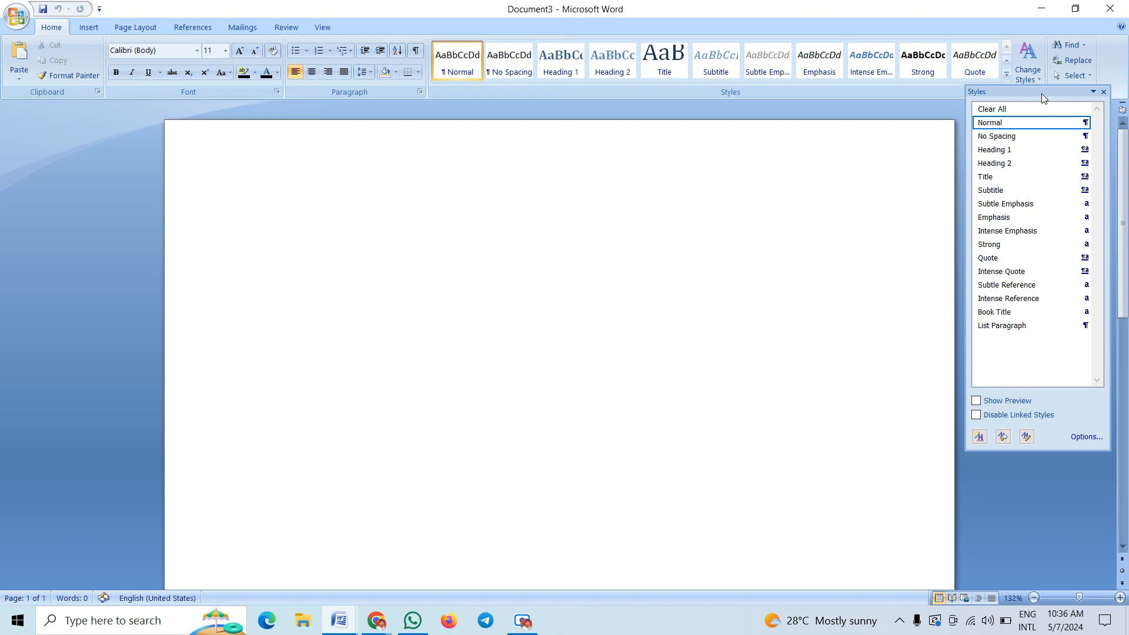
click(1105, 94)
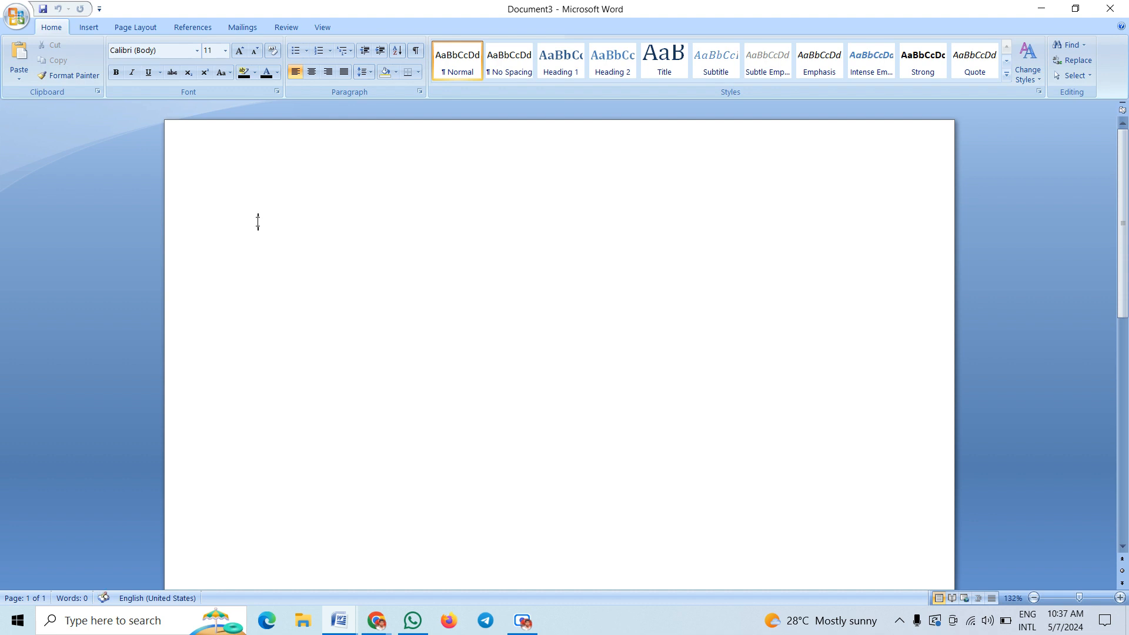
click(226, 52)
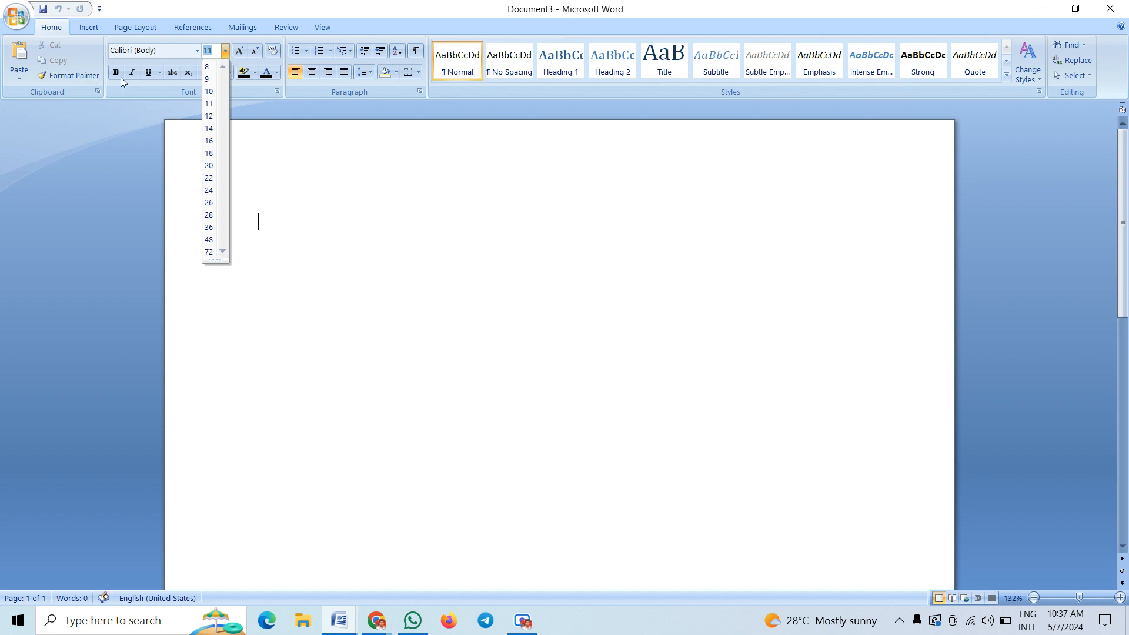
Set the blank document's font size to 12 pt in the Font Size box
click(227, 51)
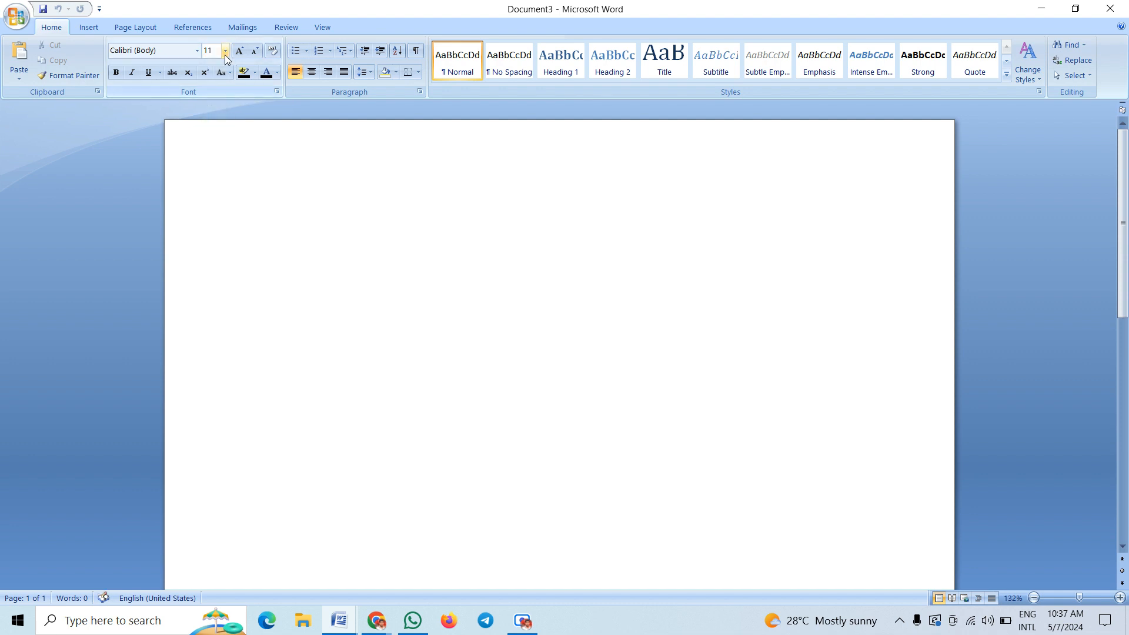
click(225, 53)
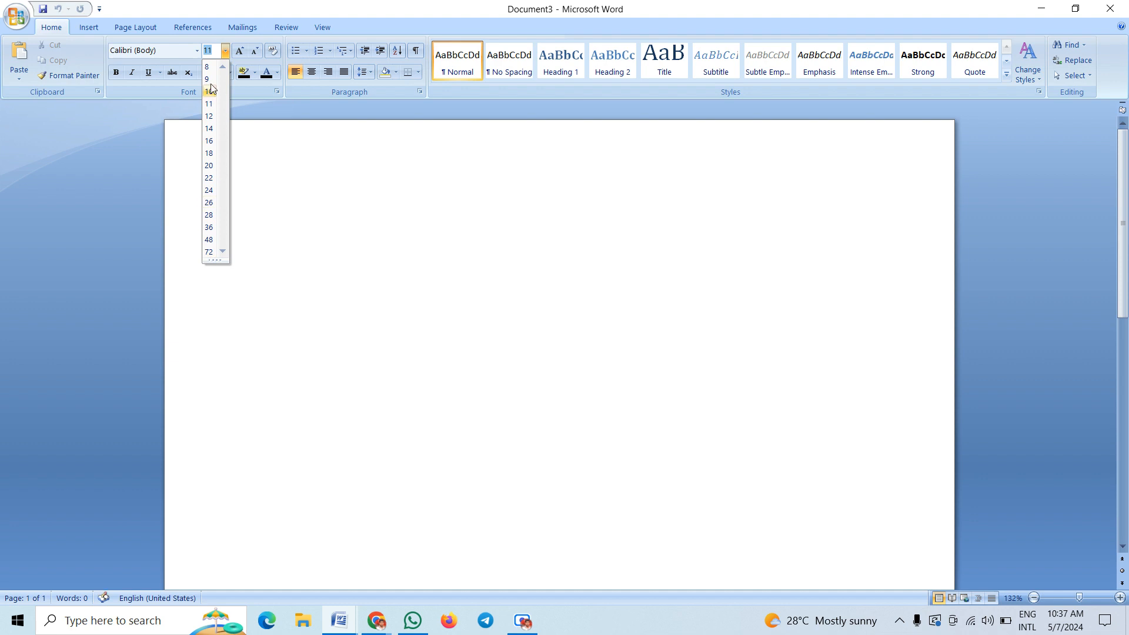
click(215, 52)
text(2)
click(210, 116)
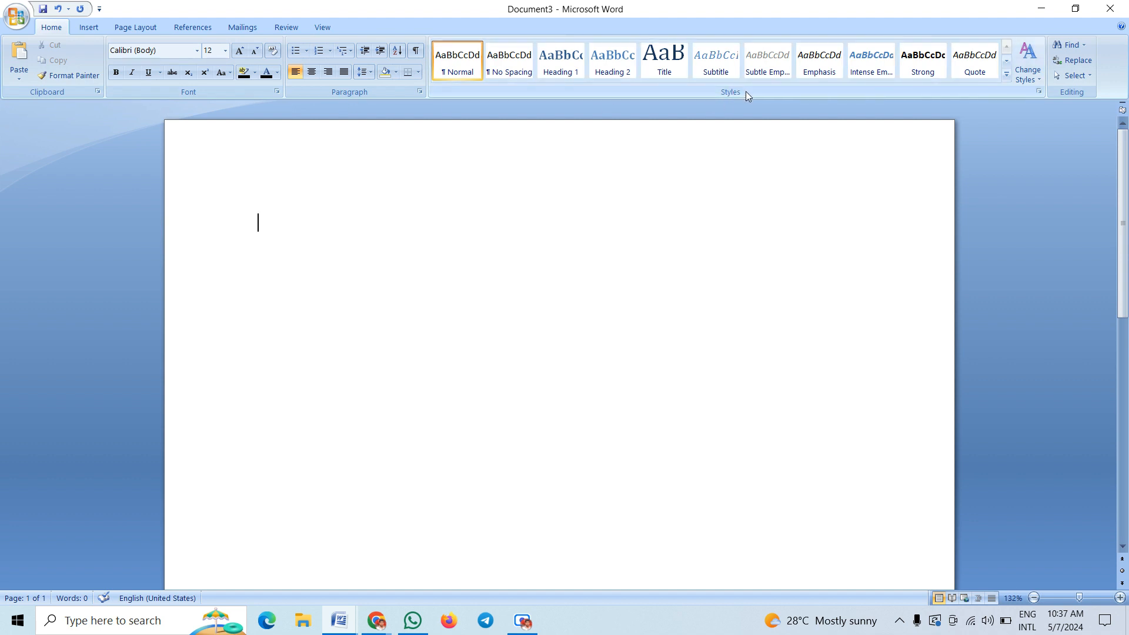
click(1089, 73)
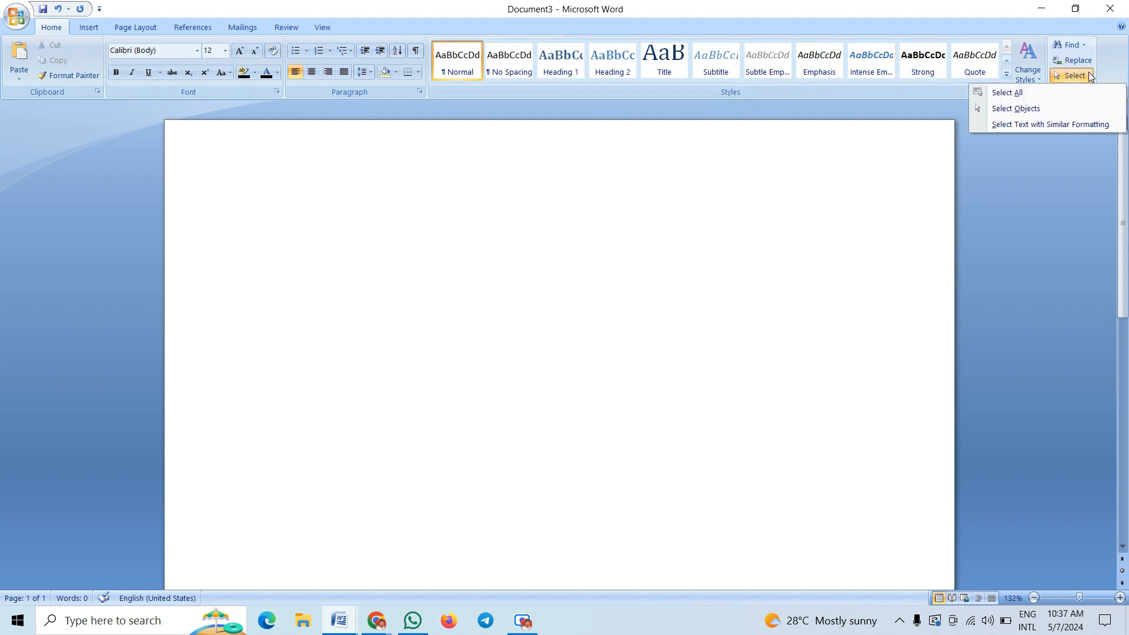
click(870, 152)
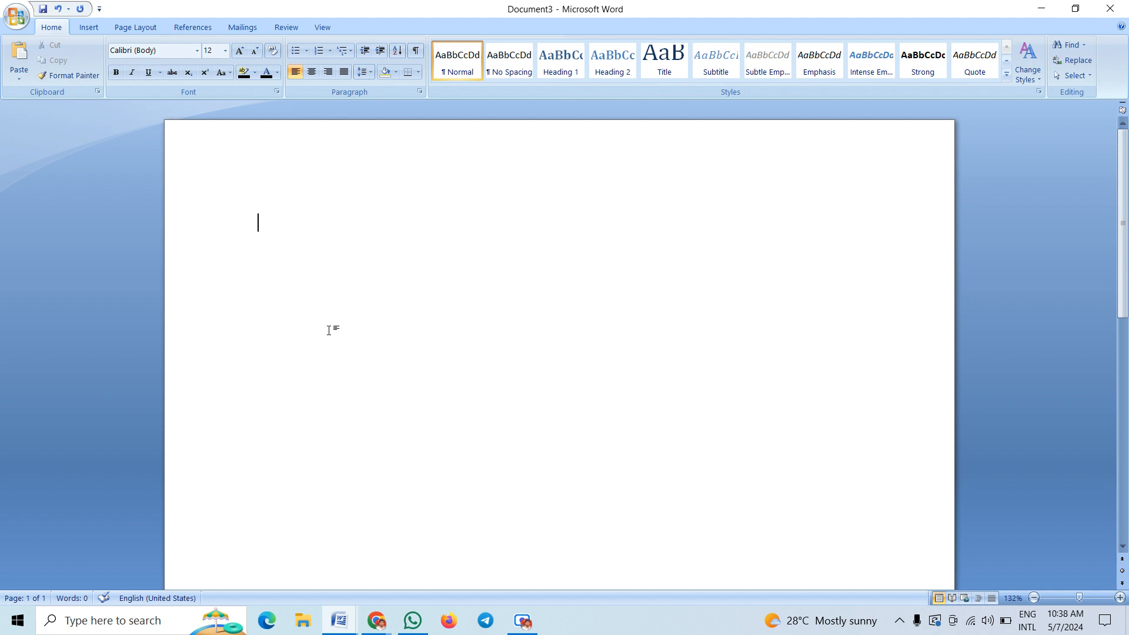
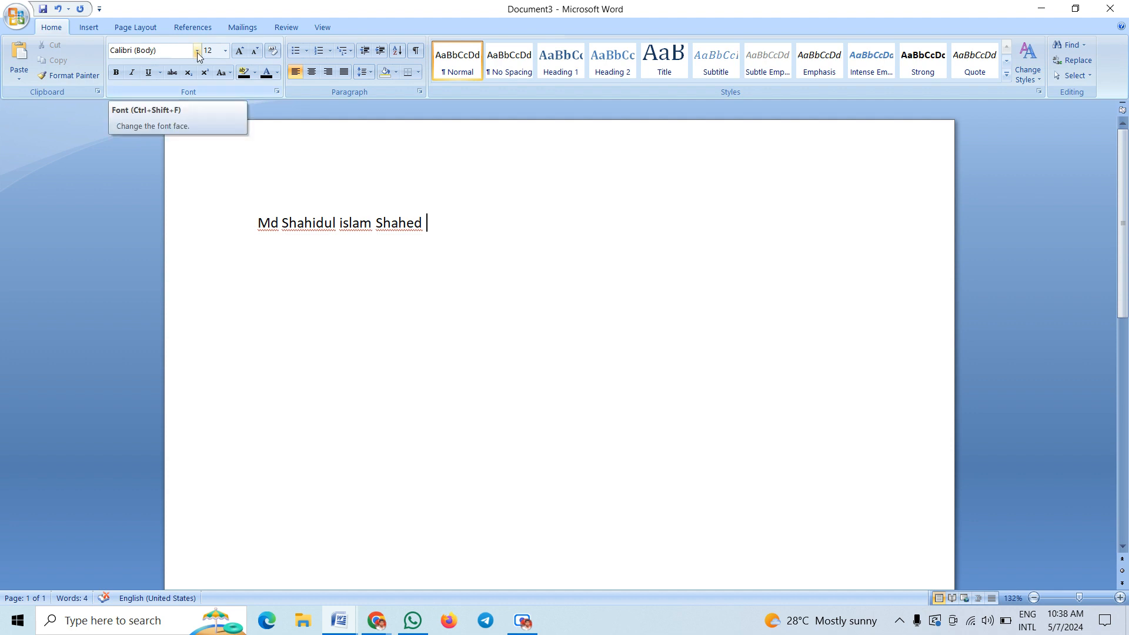
Type the four-word full name on the first line, correcting a typo partway through
click(316, 223)
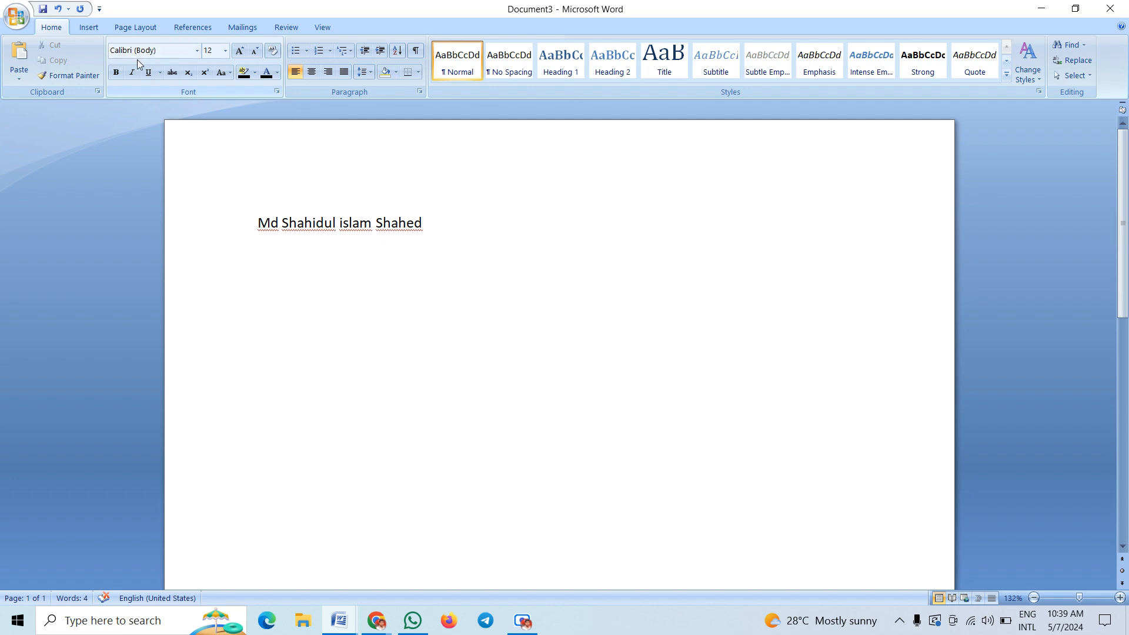
Mute a talking Google Meet participant for everyone, then return to Document3 in Word
click(376, 620)
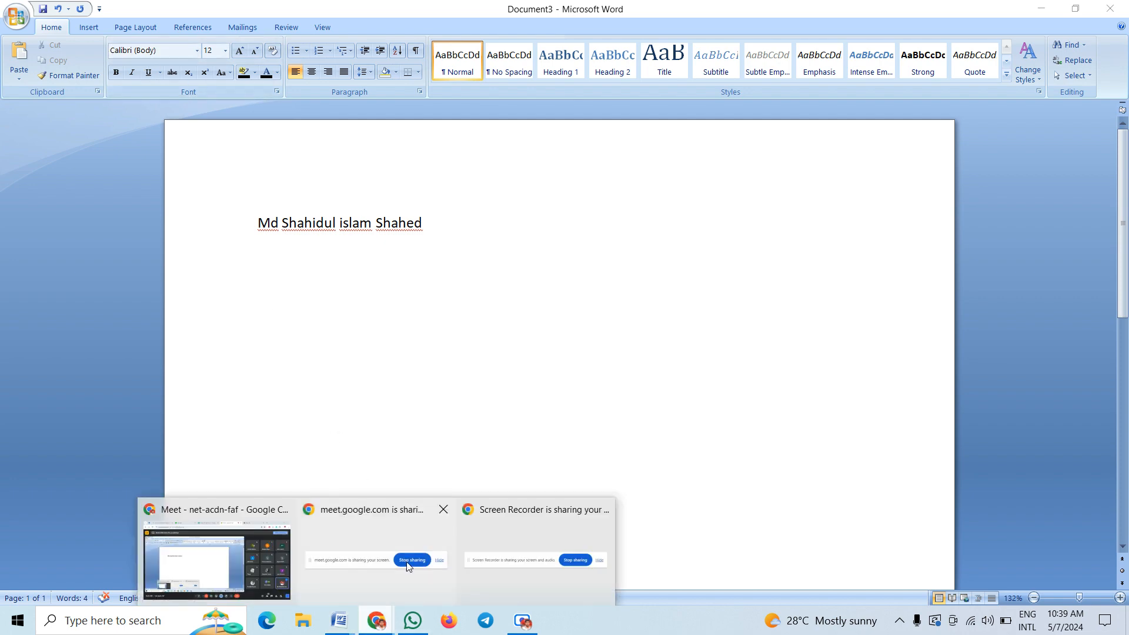
click(288, 584)
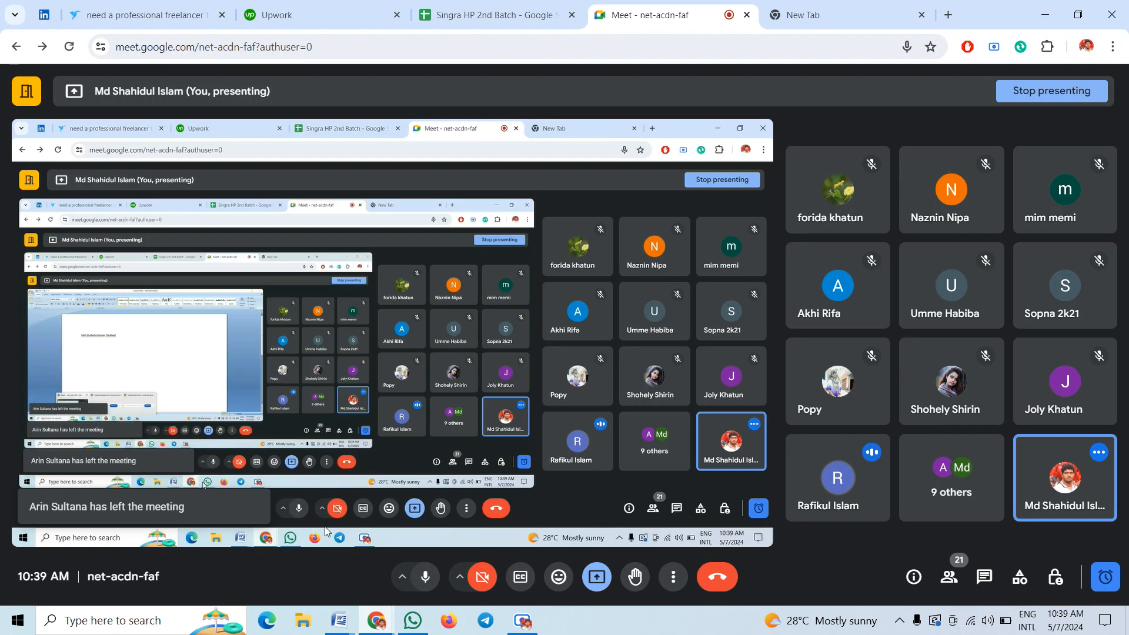
click(983, 579)
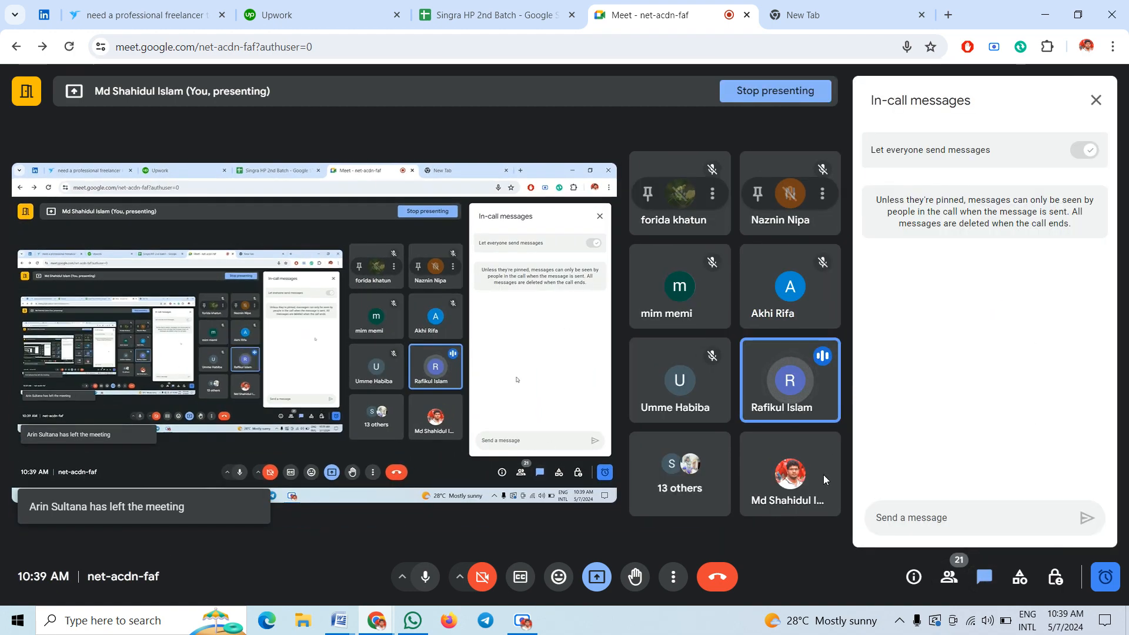
click(1096, 100)
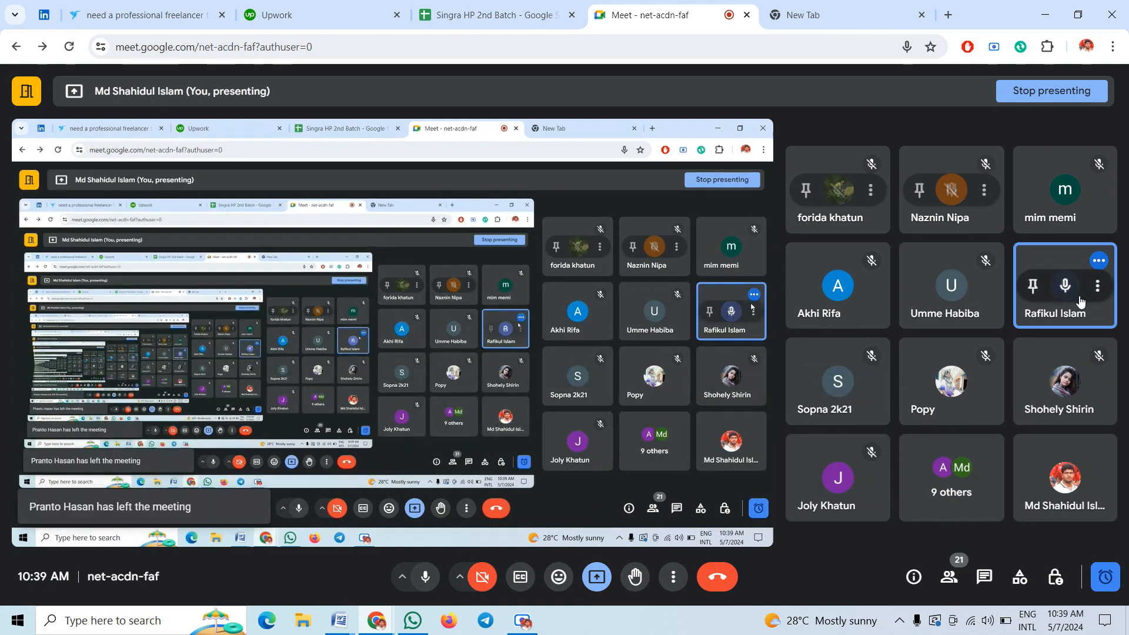
click(1066, 286)
click(672, 364)
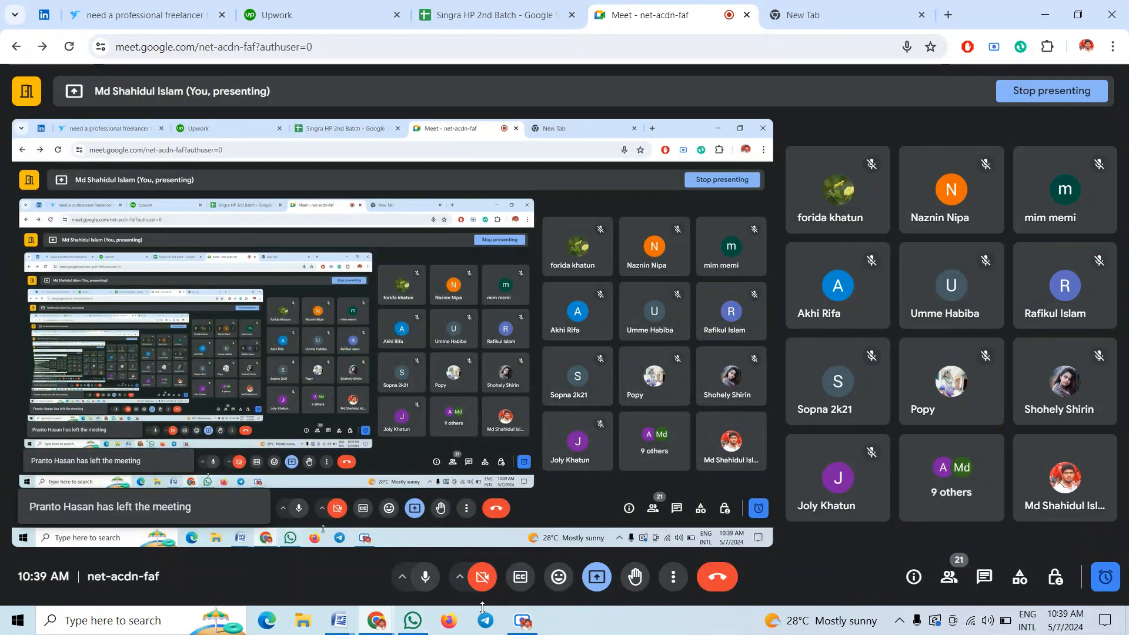
mouse_move(339, 621)
click(492, 559)
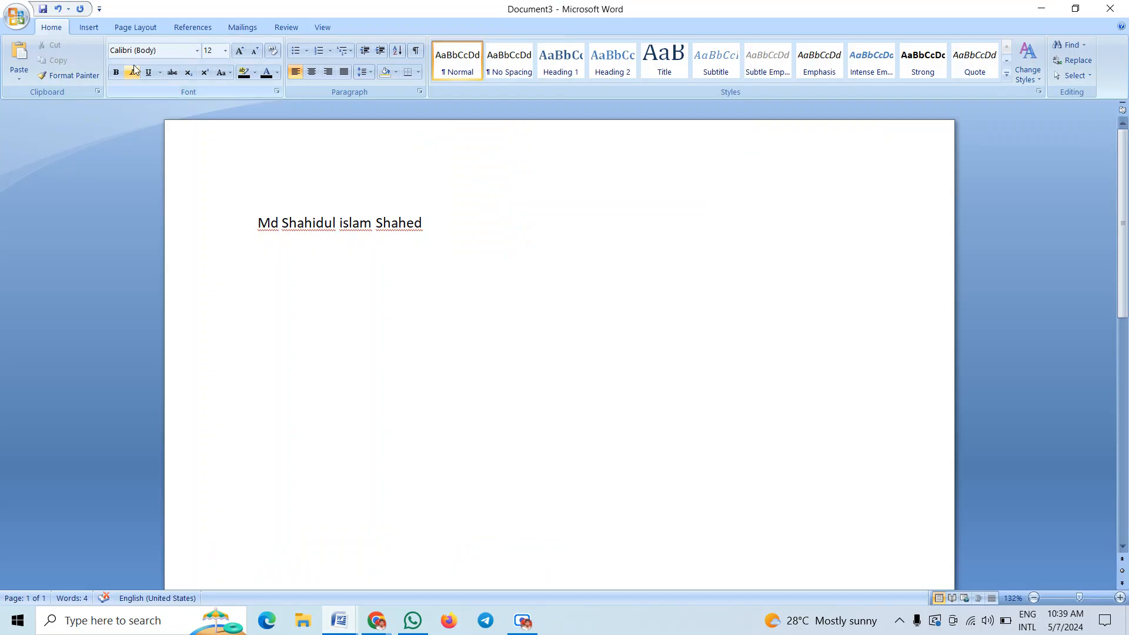
Select the whole name line and apply the Times New Roman font to it
click(197, 51)
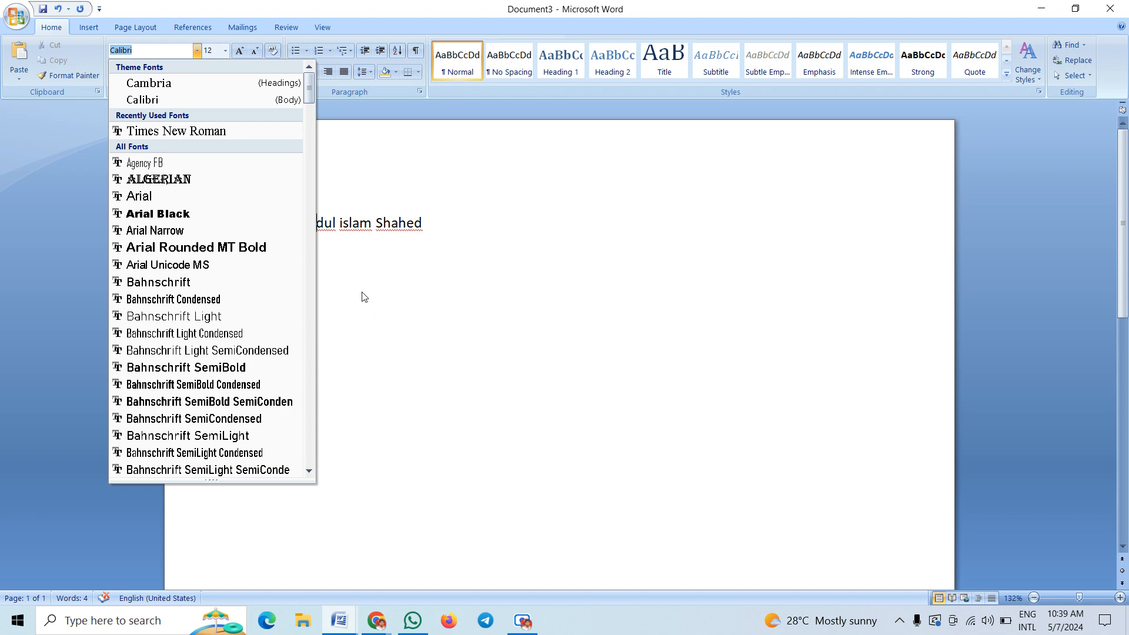
click(171, 132)
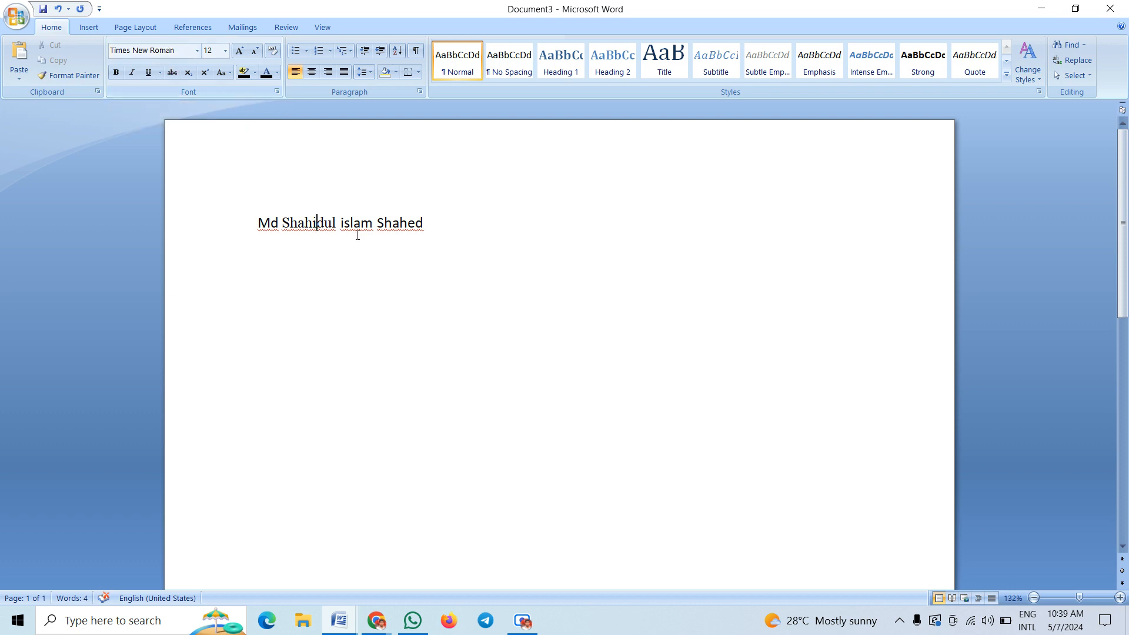
click(428, 228)
drag(461, 229, 251, 234)
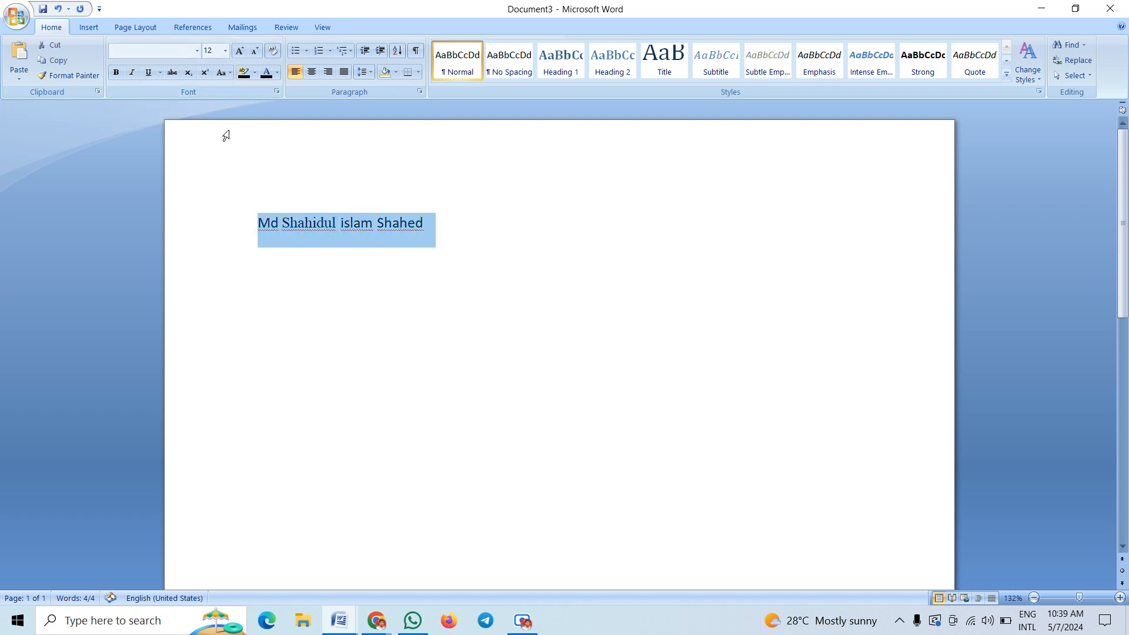
click(196, 51)
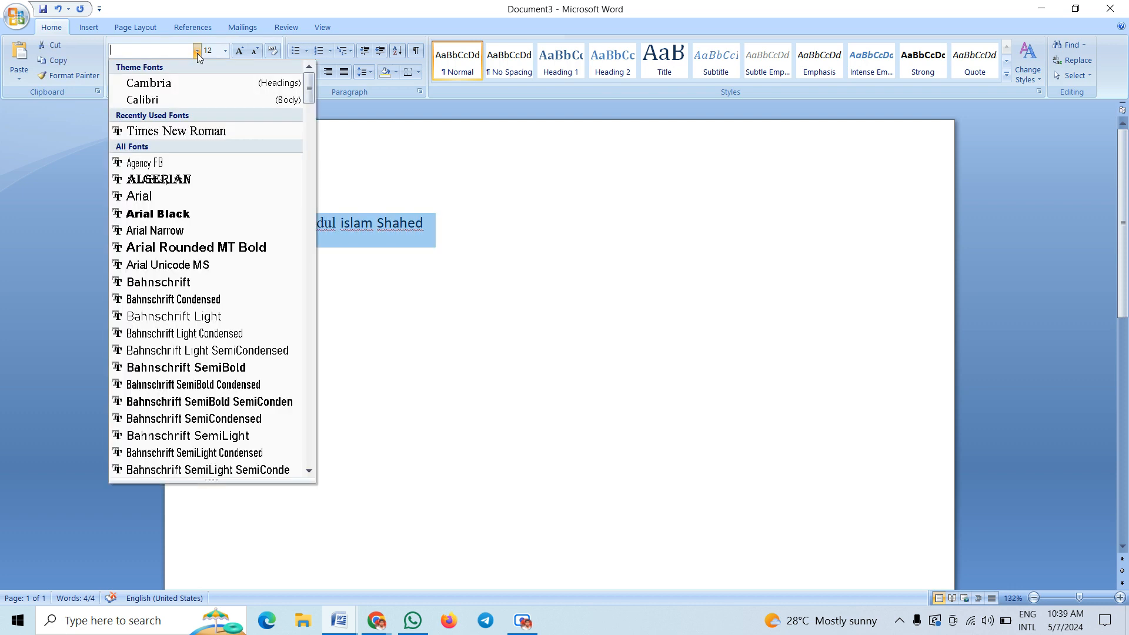
click(175, 131)
click(298, 223)
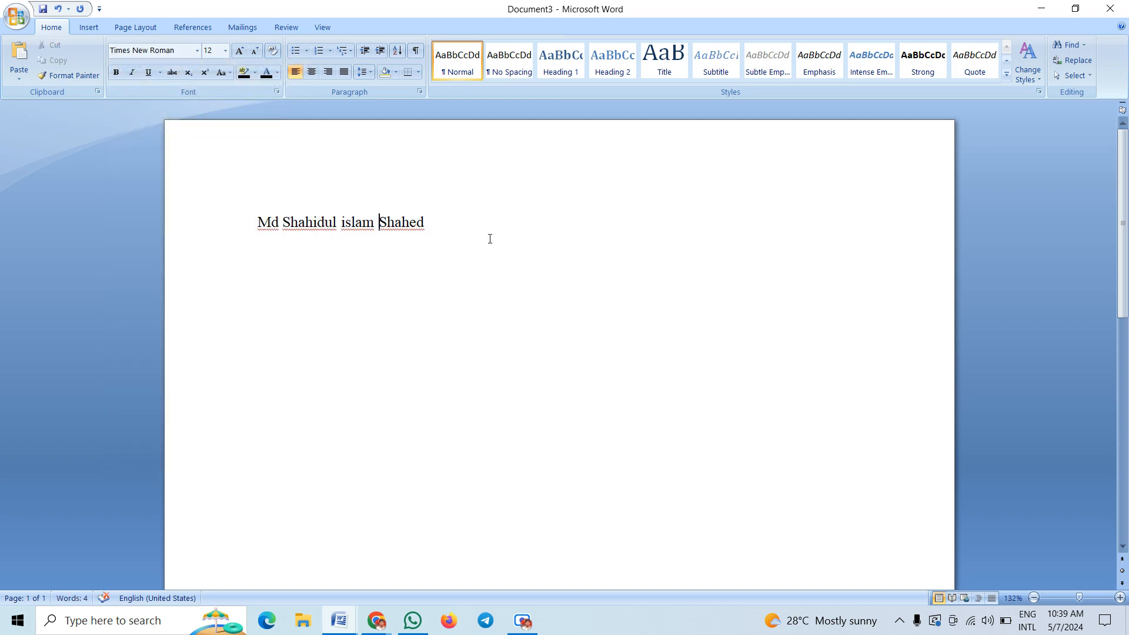
drag(488, 240, 265, 247)
click(431, 227)
Add 'I am a digital marketer' on a new line beneath the name
key(Return)
key(Return)
text(I am a digital marketer)
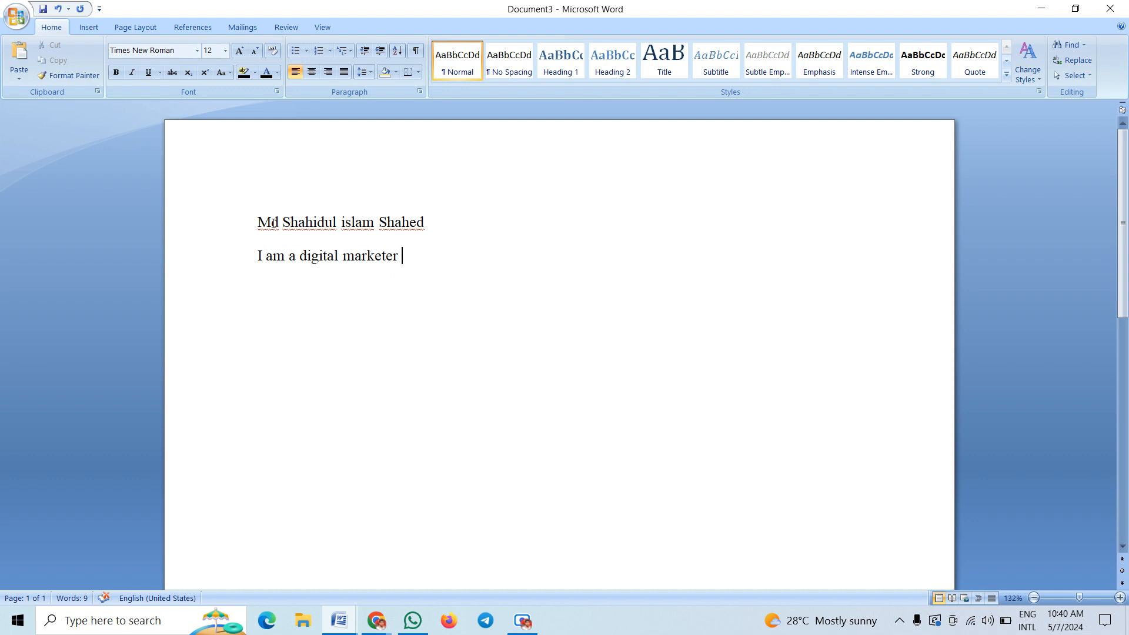
click(436, 224)
Make the whole name line bold
drag(418, 226, 257, 220)
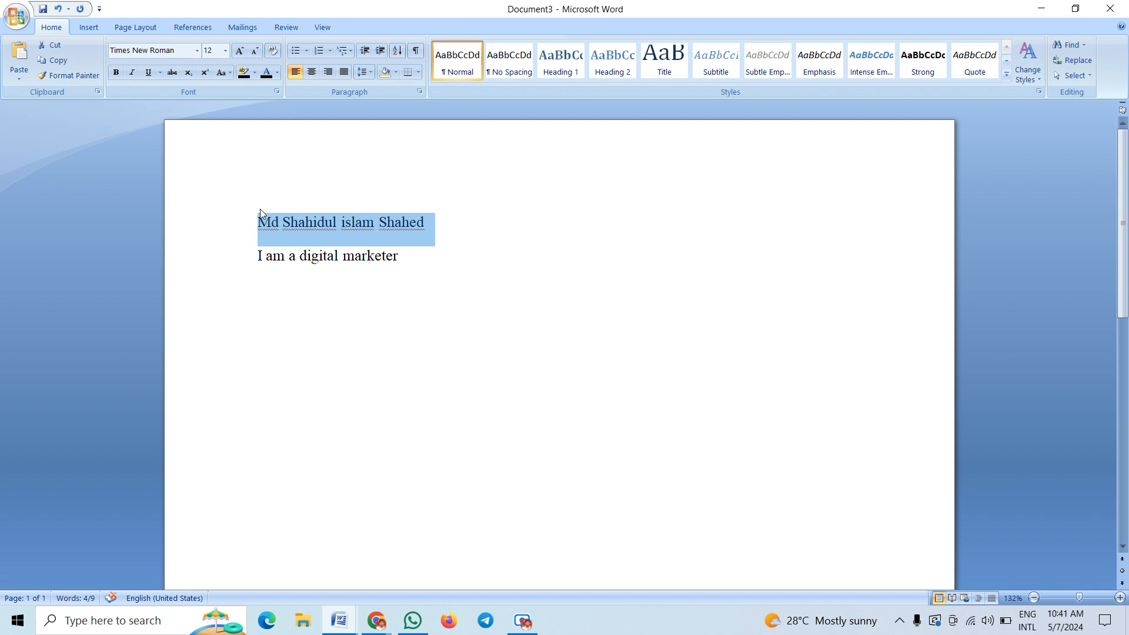
click(117, 74)
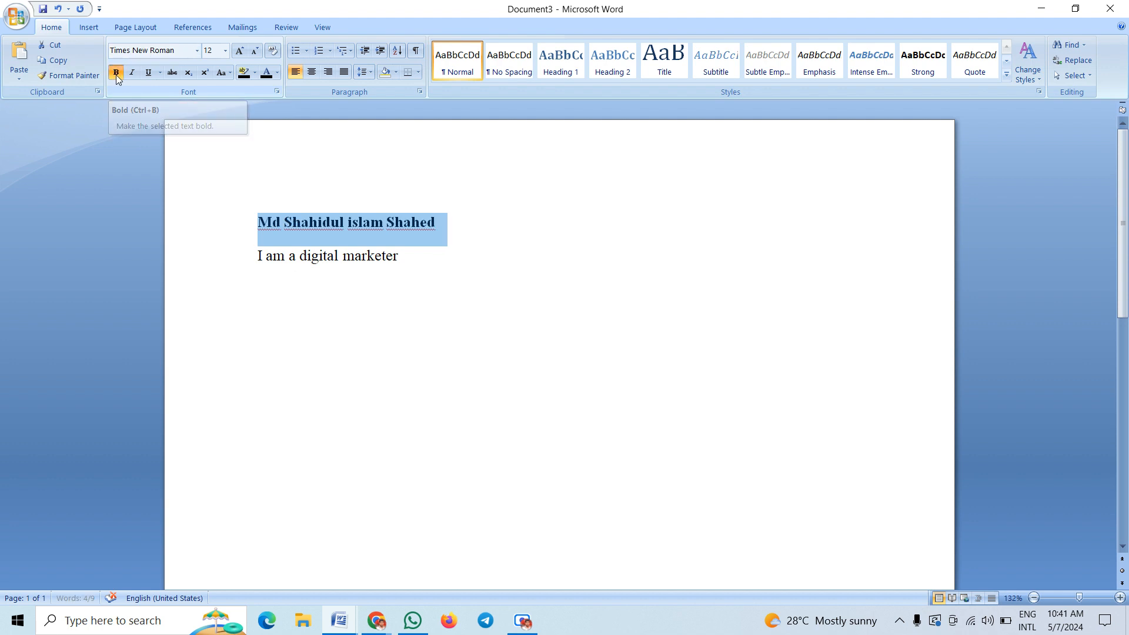
click(323, 225)
drag(459, 224, 246, 216)
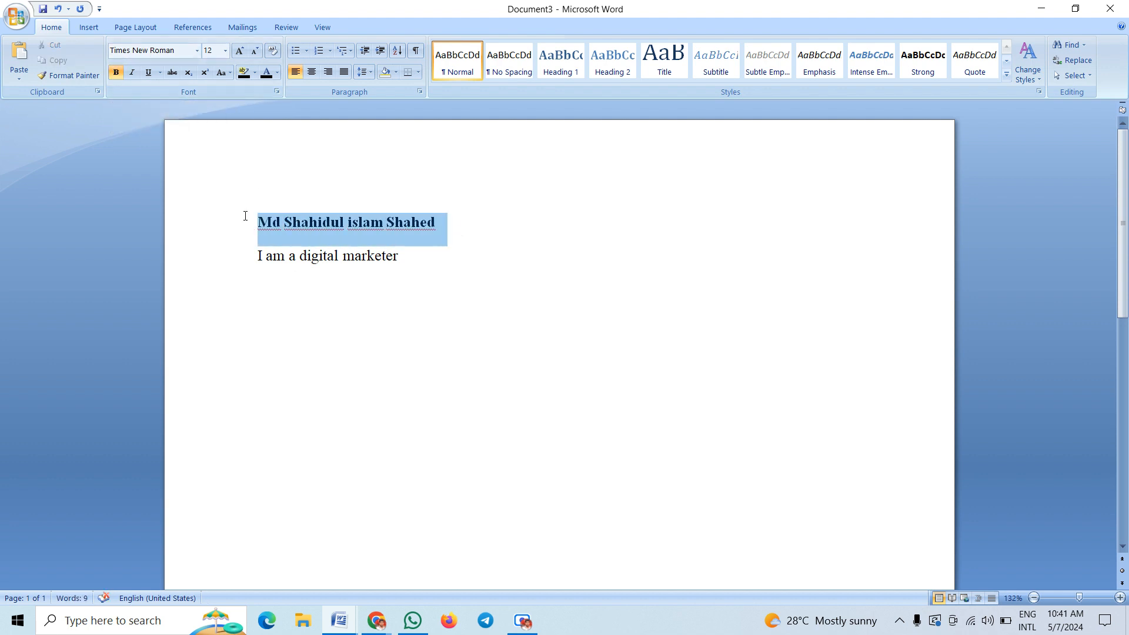
click(386, 228)
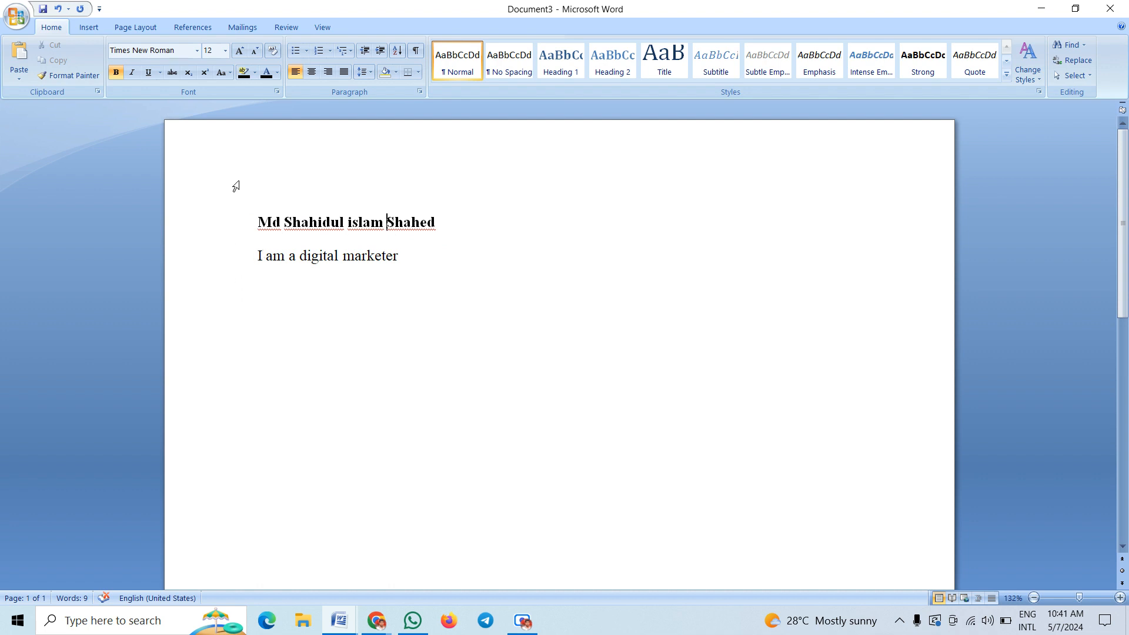
Reselect the name line and make it italic
click(436, 224)
drag(444, 224, 264, 203)
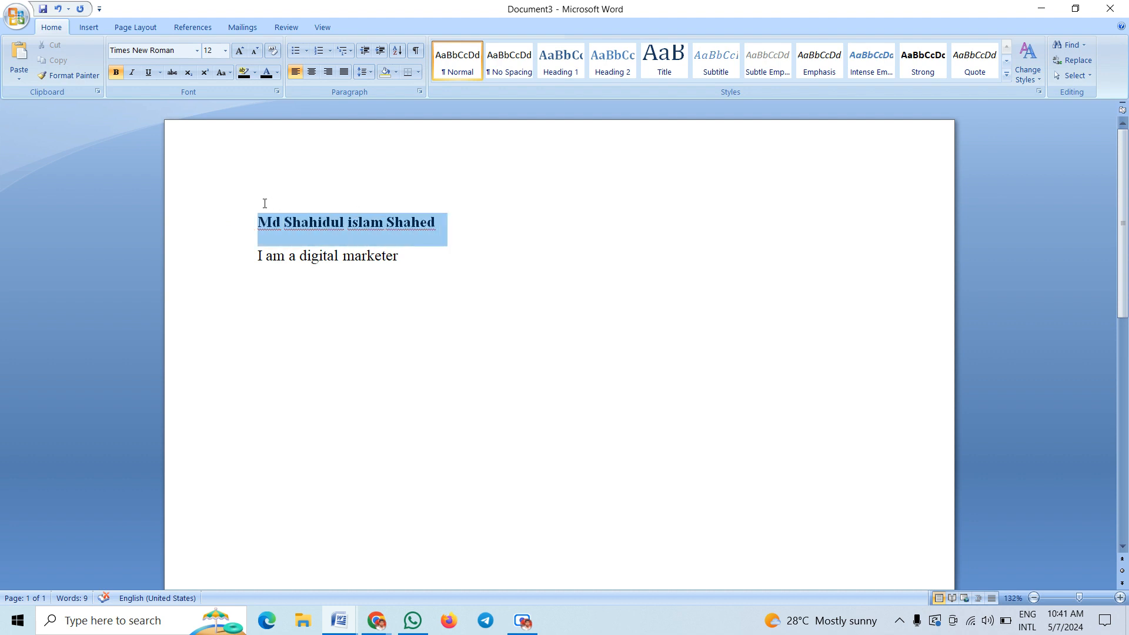
click(131, 76)
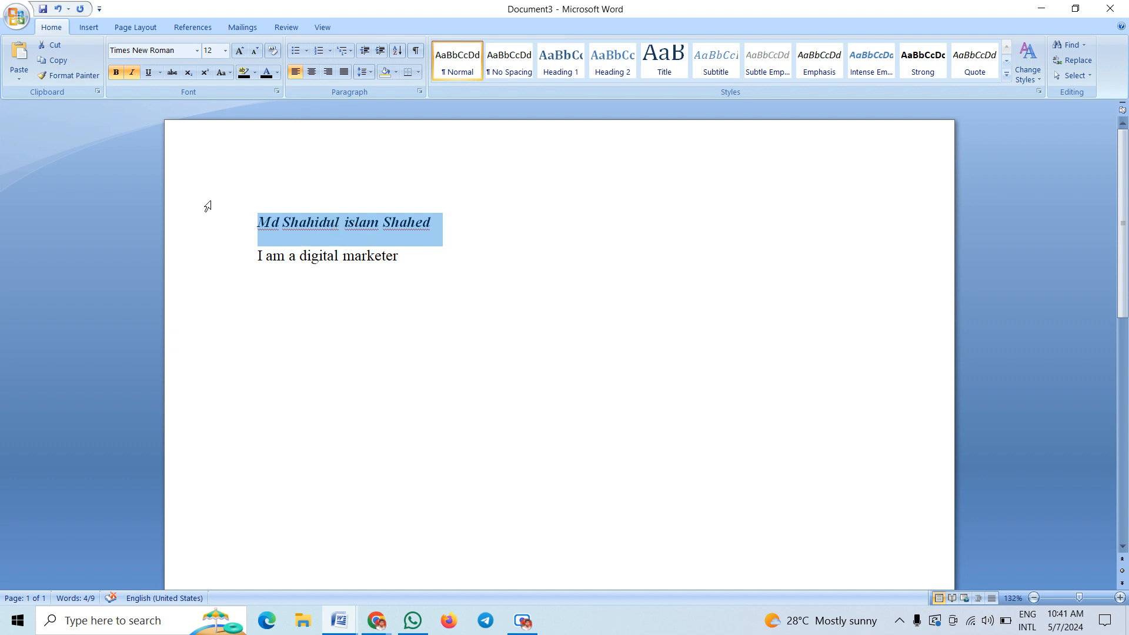
Underline the name line, then reselect the whole name line
click(149, 72)
click(323, 252)
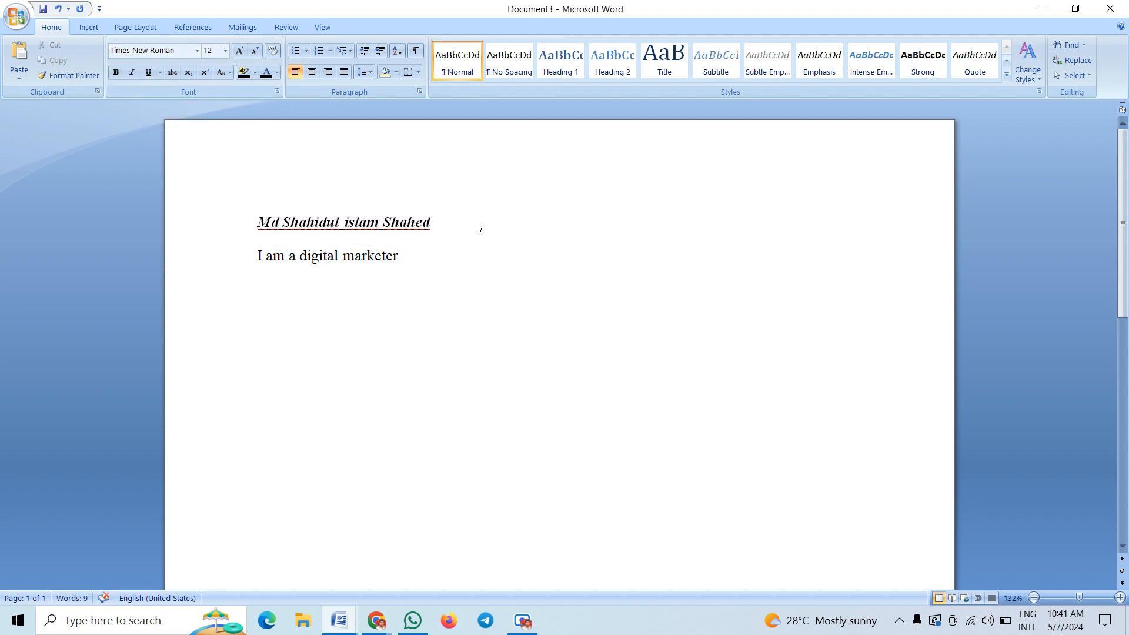
click(437, 270)
drag(452, 221, 272, 222)
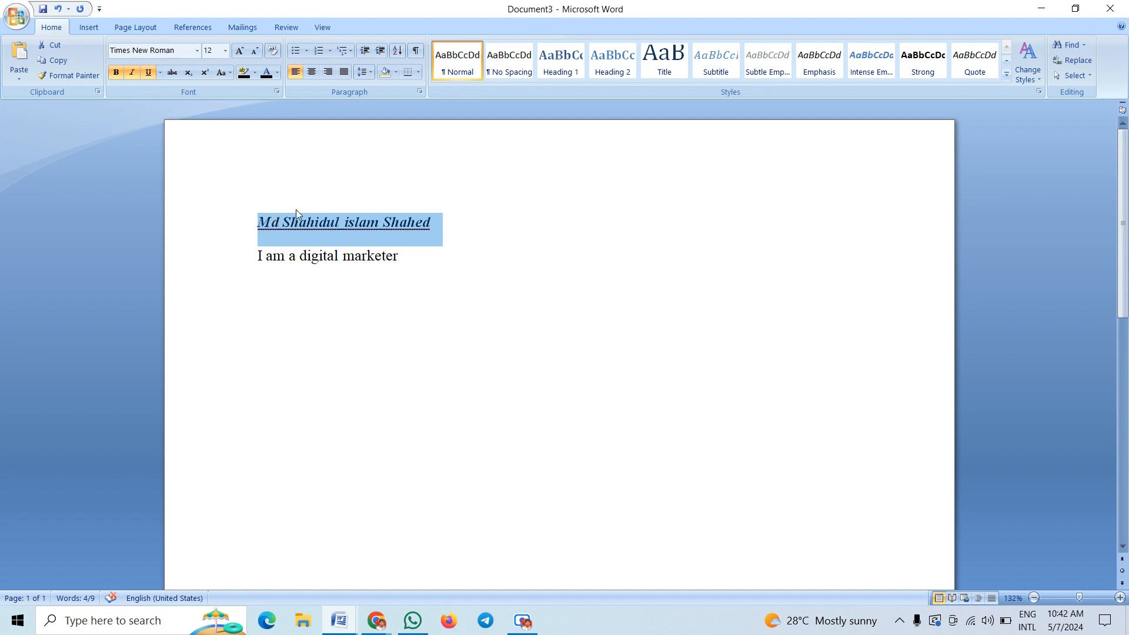
click(316, 233)
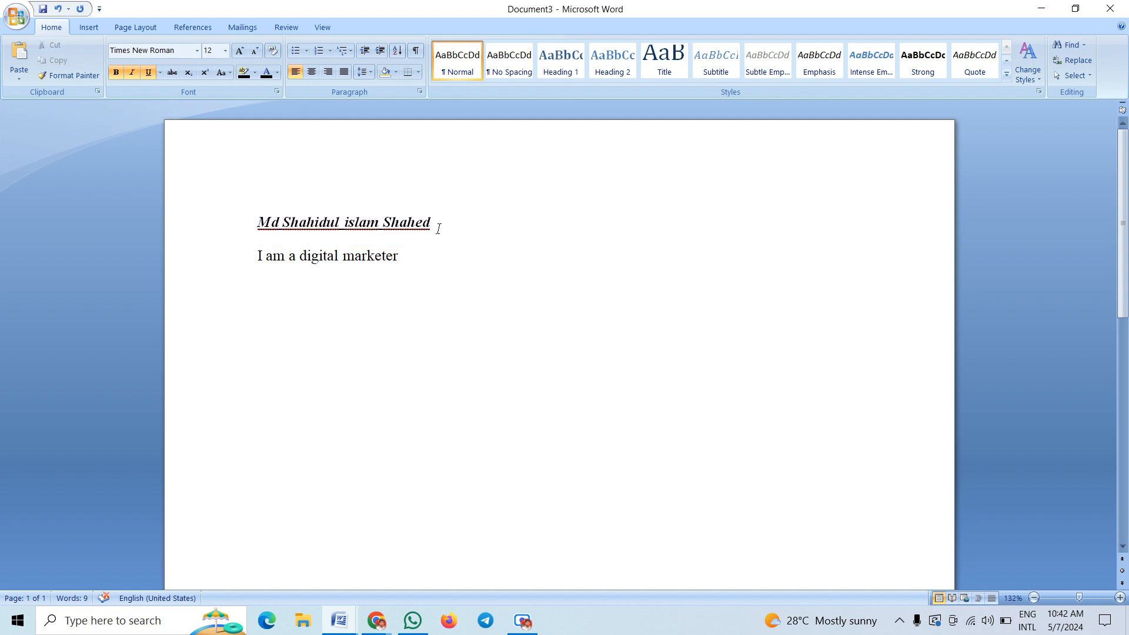
drag(435, 223, 270, 224)
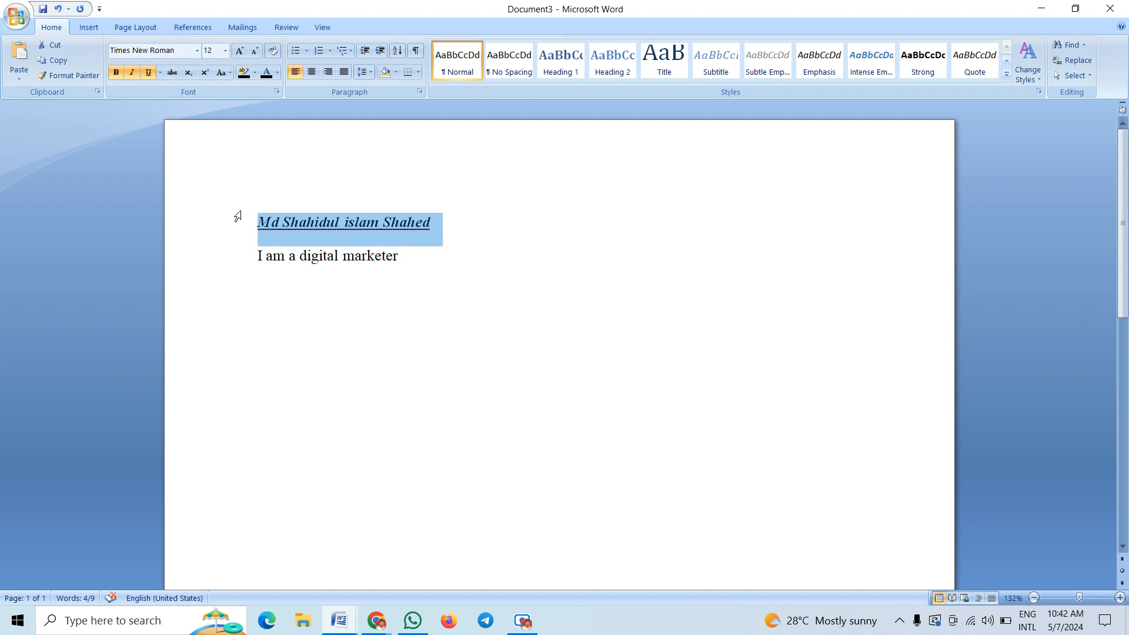
Turn off underline, italic and bold on the name line so it is plain text
click(147, 76)
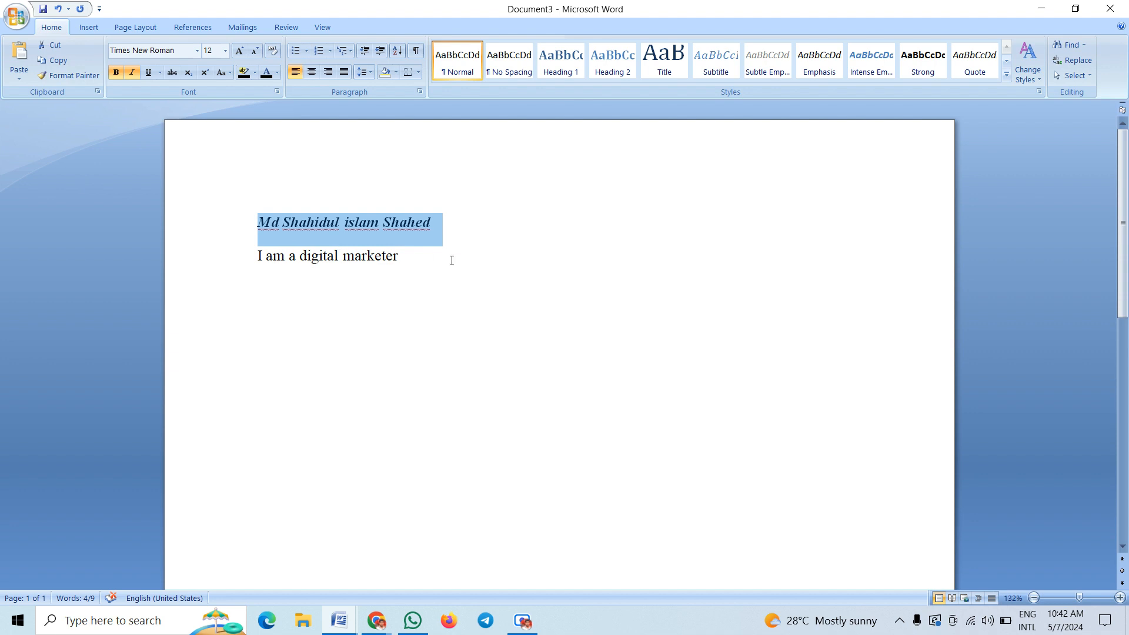
click(132, 75)
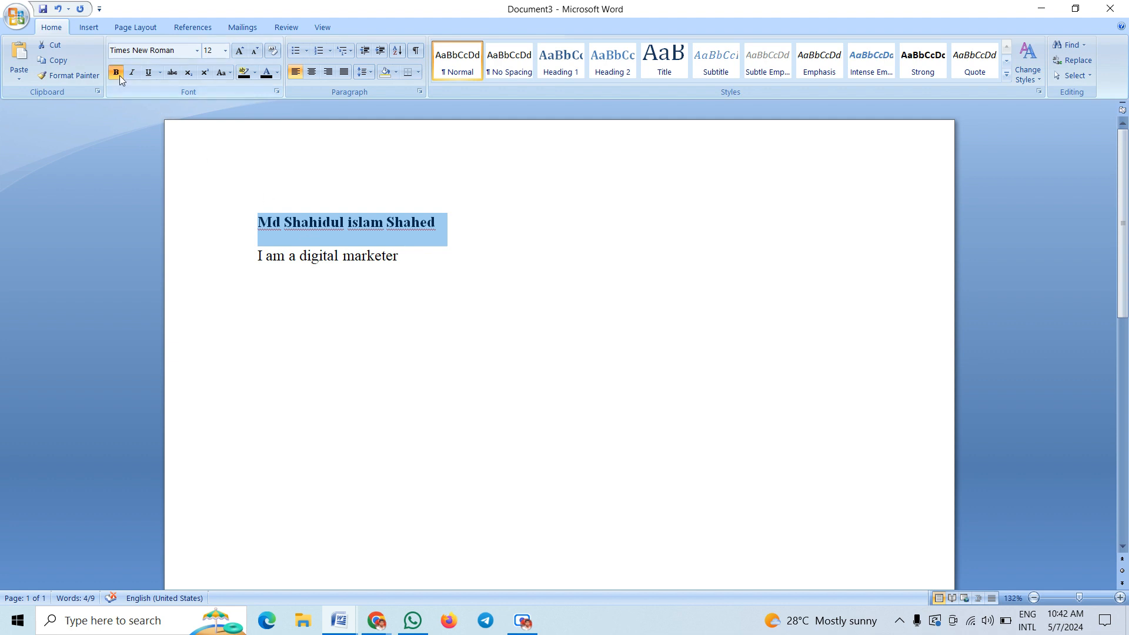
click(118, 73)
click(281, 231)
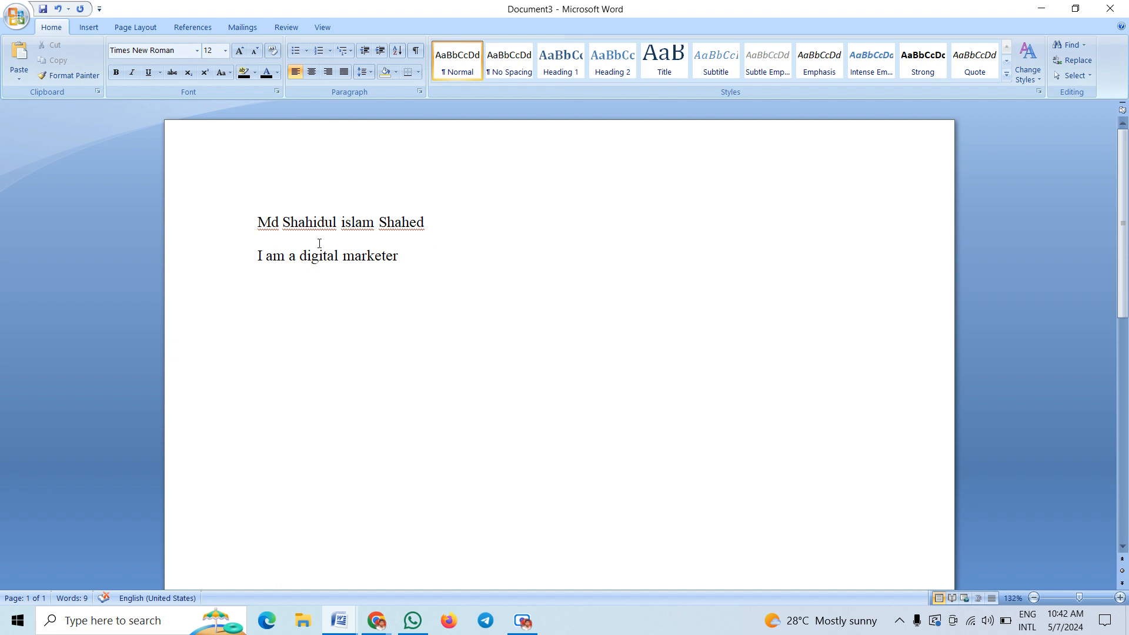
key(Right)
key(Right)
key(Right)
key(Right)
Set the name line to 26 pt, leaving 'I am a digital marketer' at 12 pt
drag(256, 222, 447, 225)
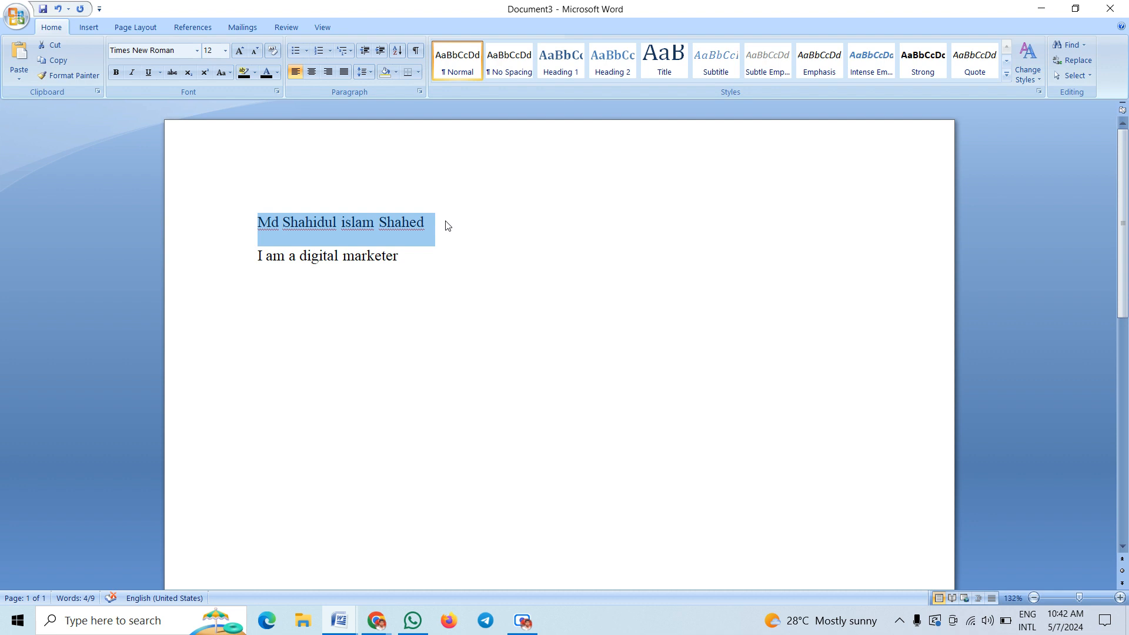
click(226, 51)
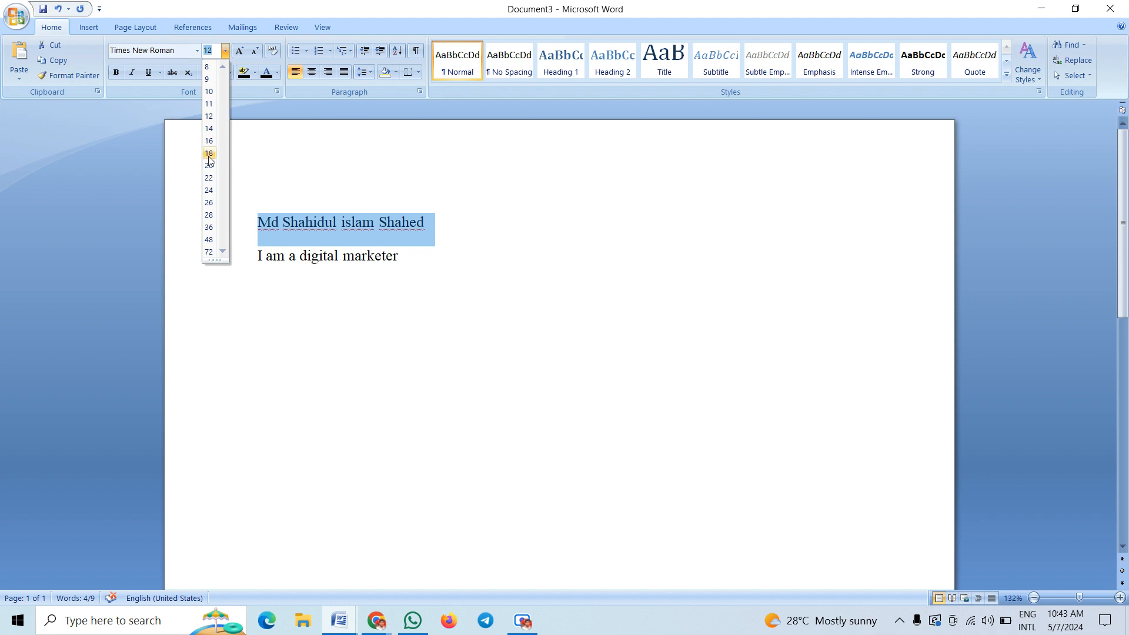
click(210, 203)
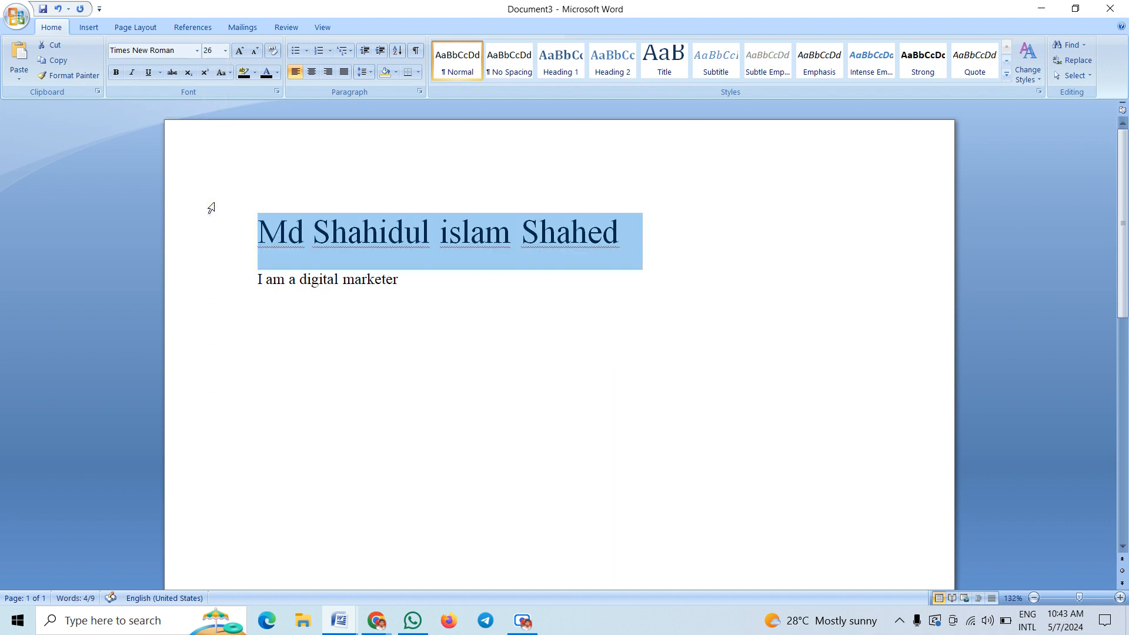
click(405, 232)
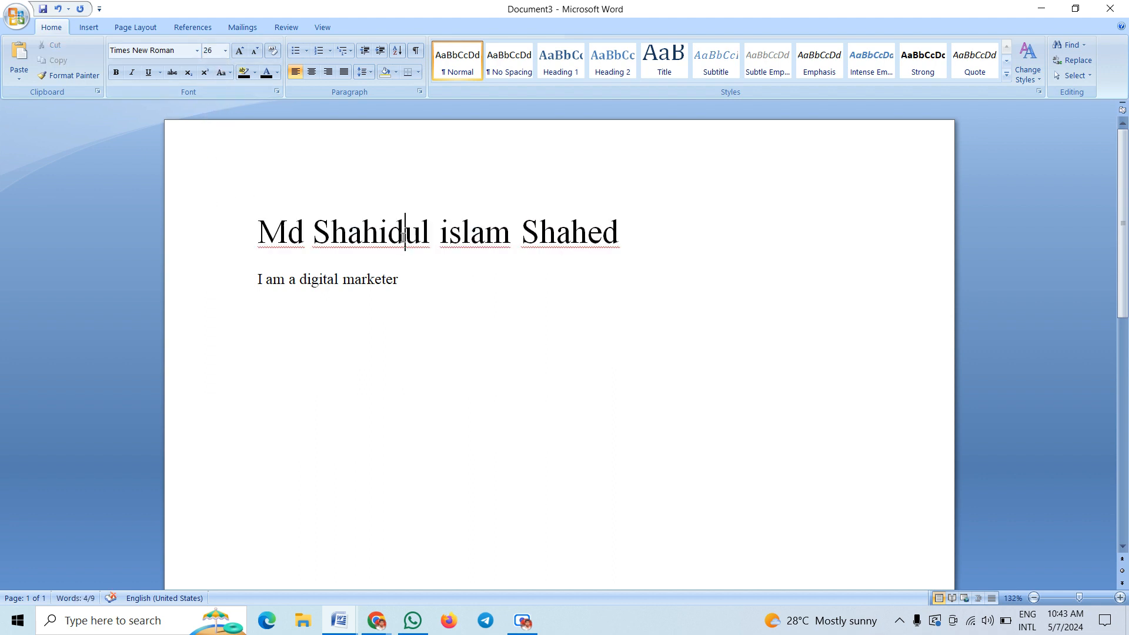
drag(478, 303, 248, 245)
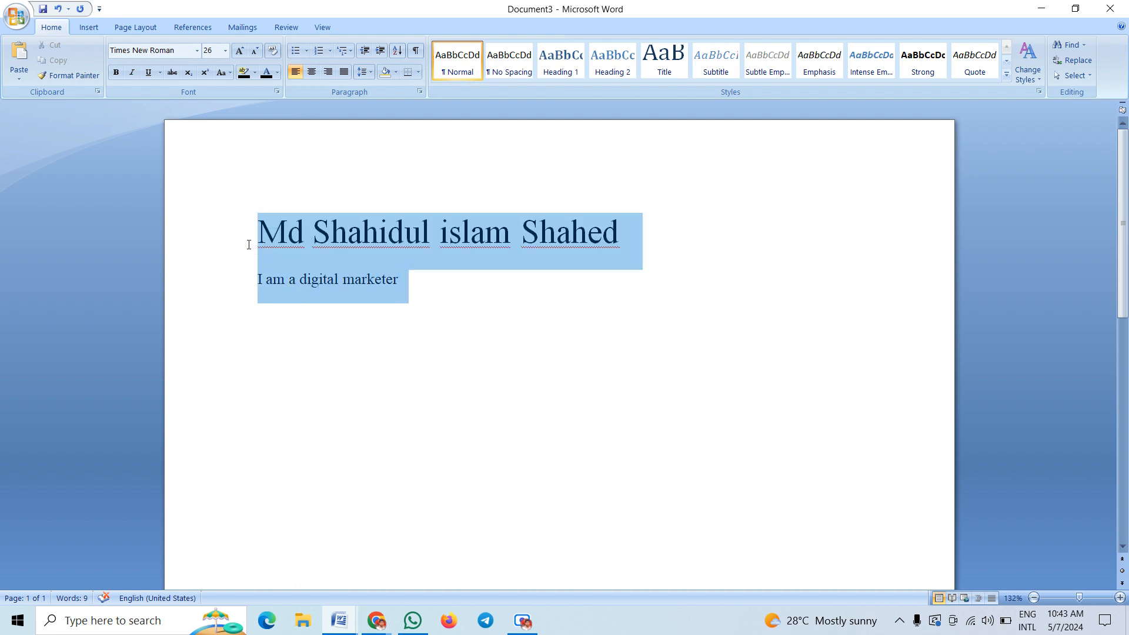
click(419, 241)
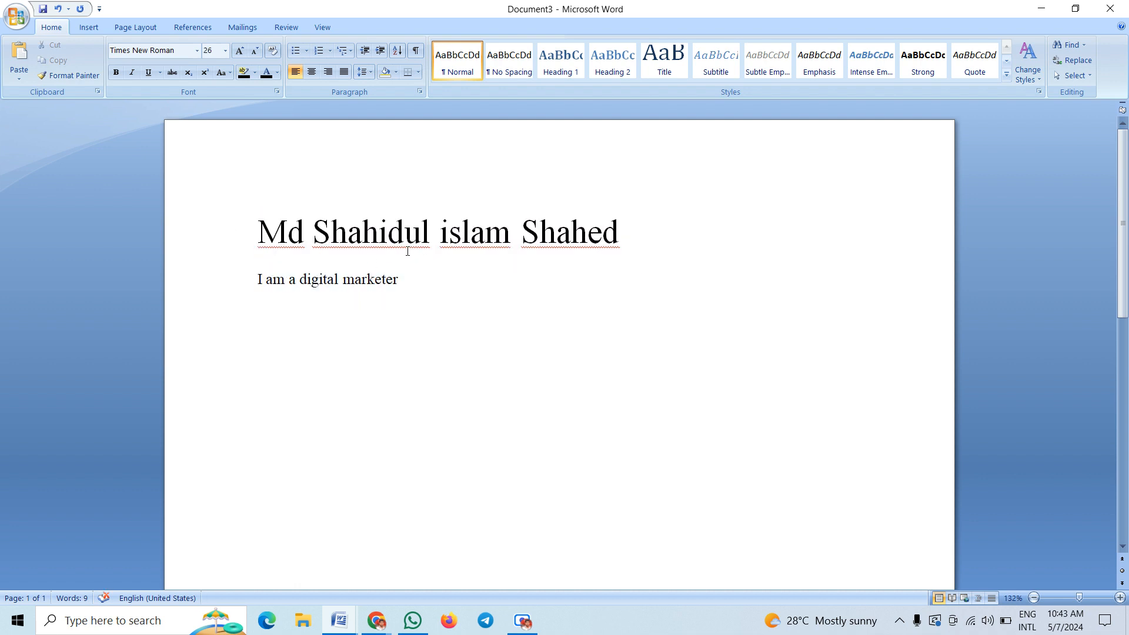
double_click(442, 239)
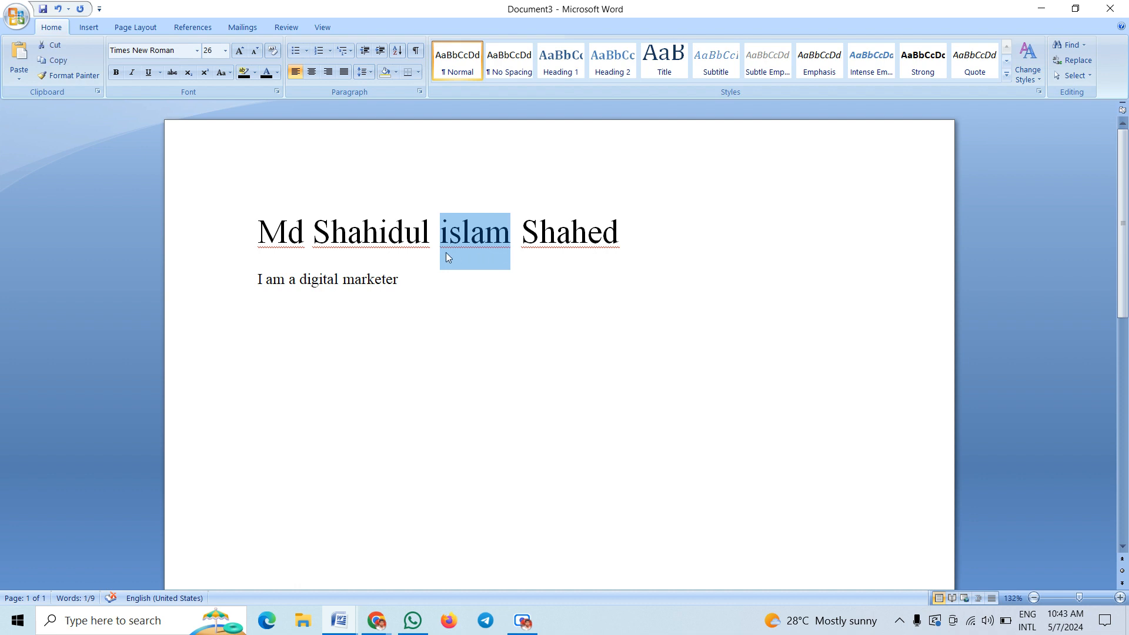
Enlarge the name's third word 'islam' to 72 pt, keeping the other name words at 26 pt
click(225, 51)
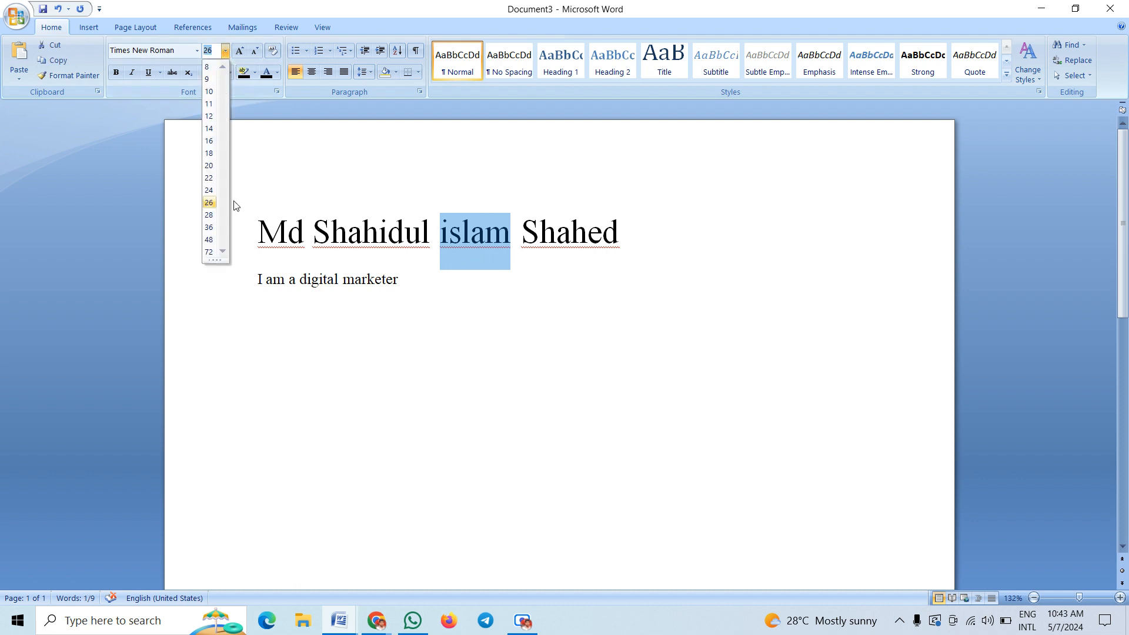
click(212, 251)
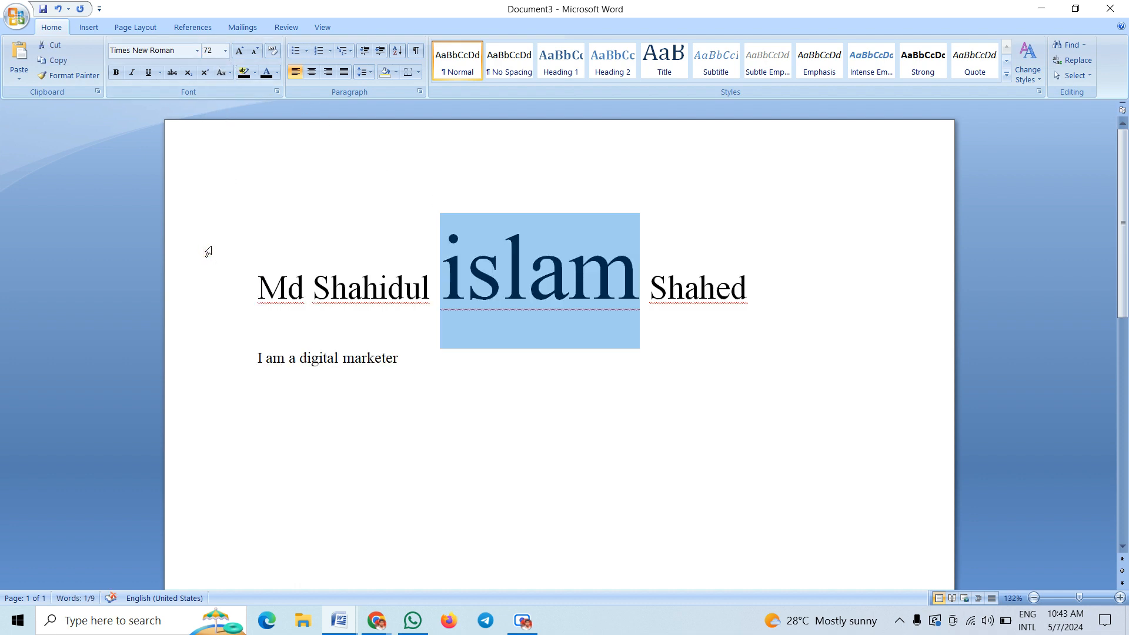
click(396, 291)
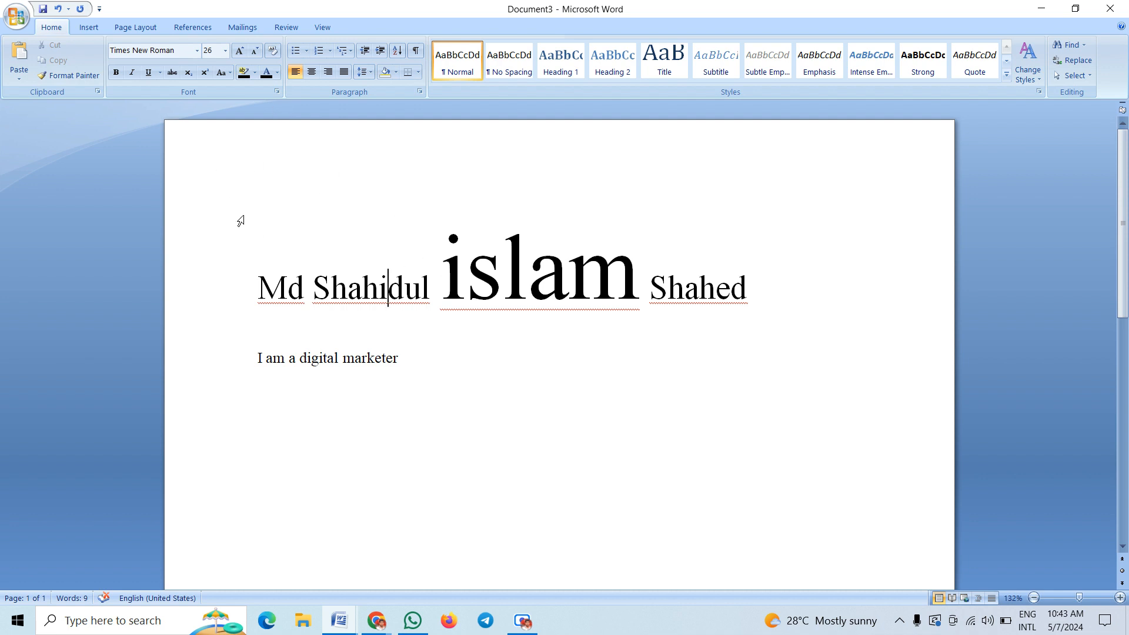
drag(251, 296, 802, 302)
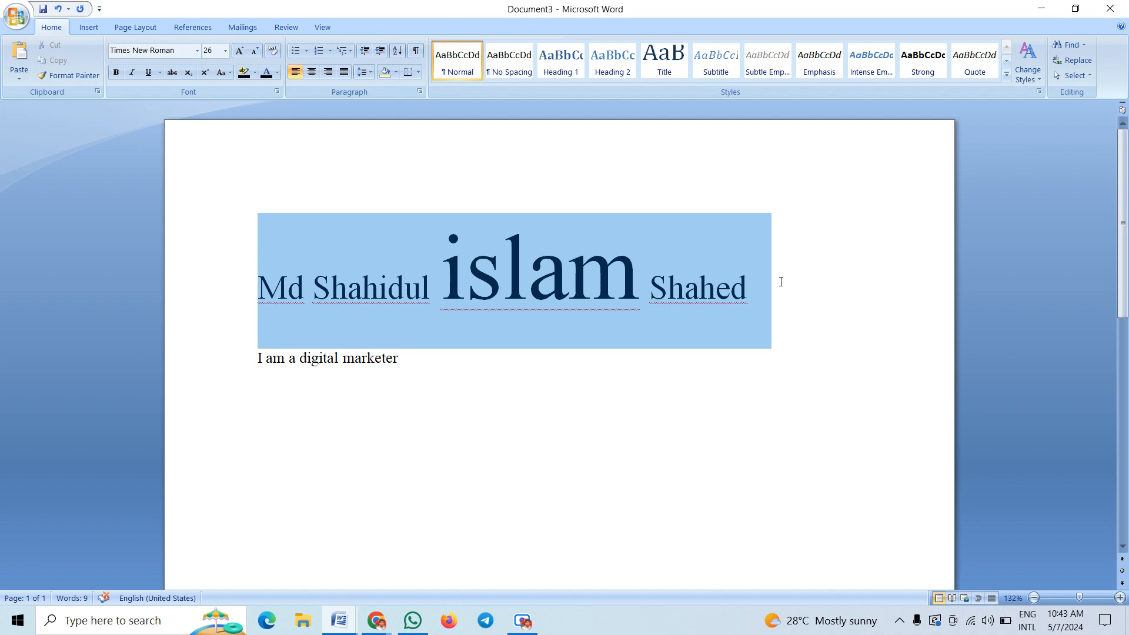
click(568, 280)
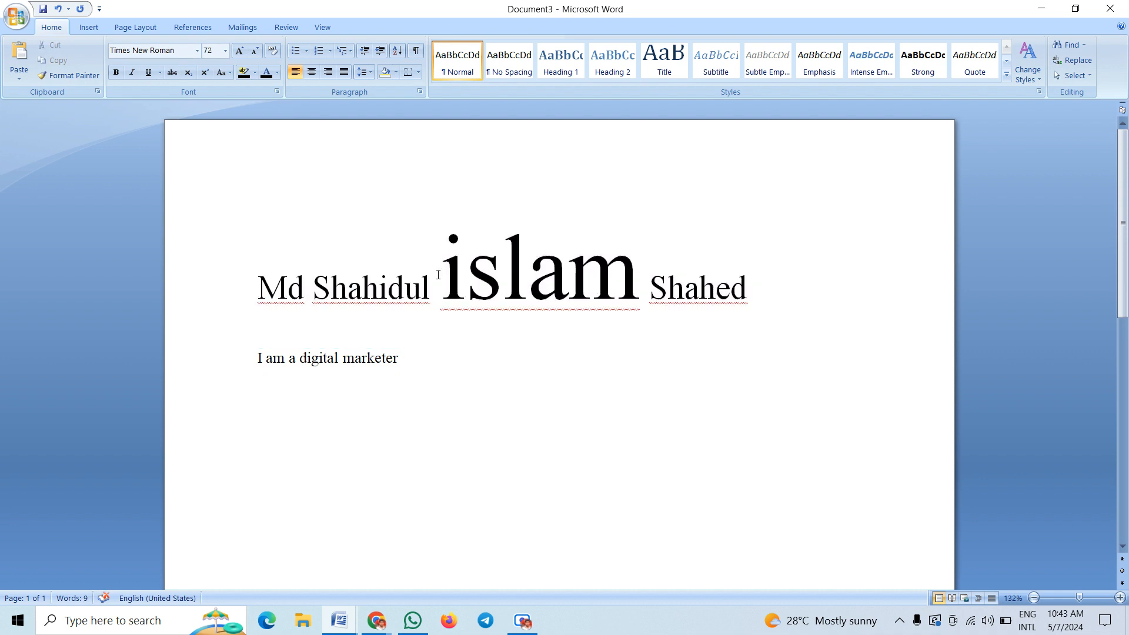
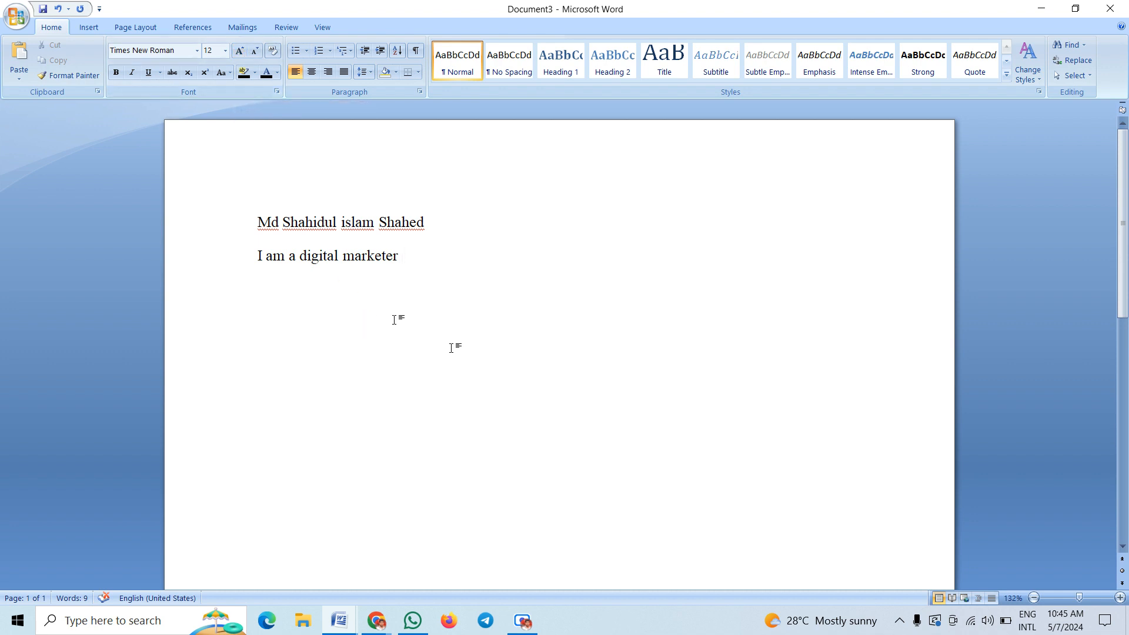
mouse_move(371, 616)
click(259, 563)
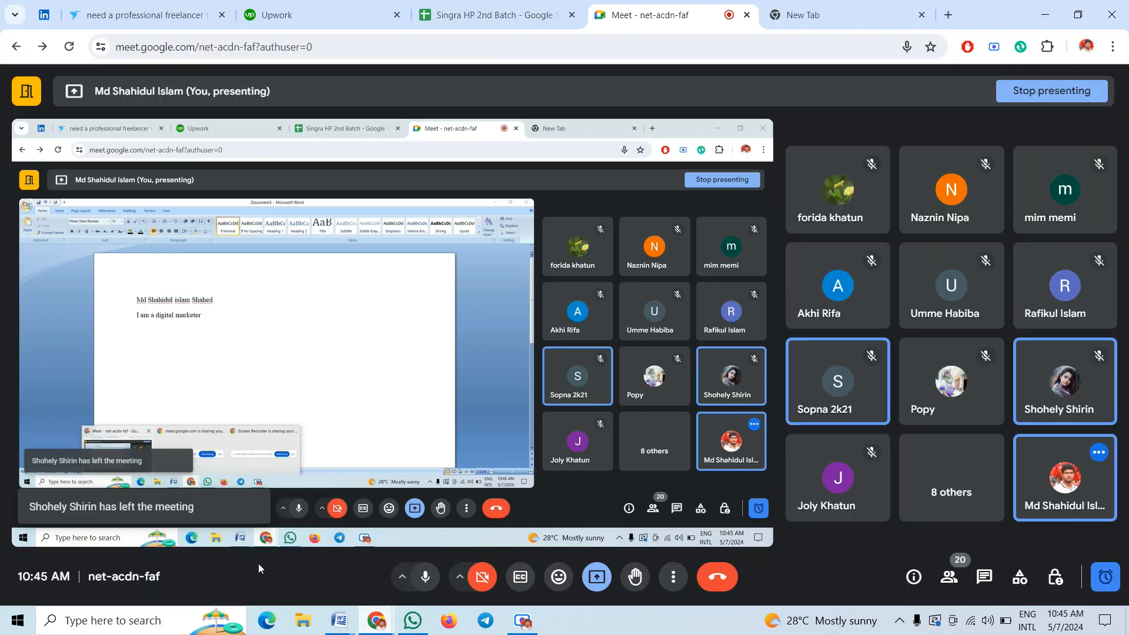
click(426, 578)
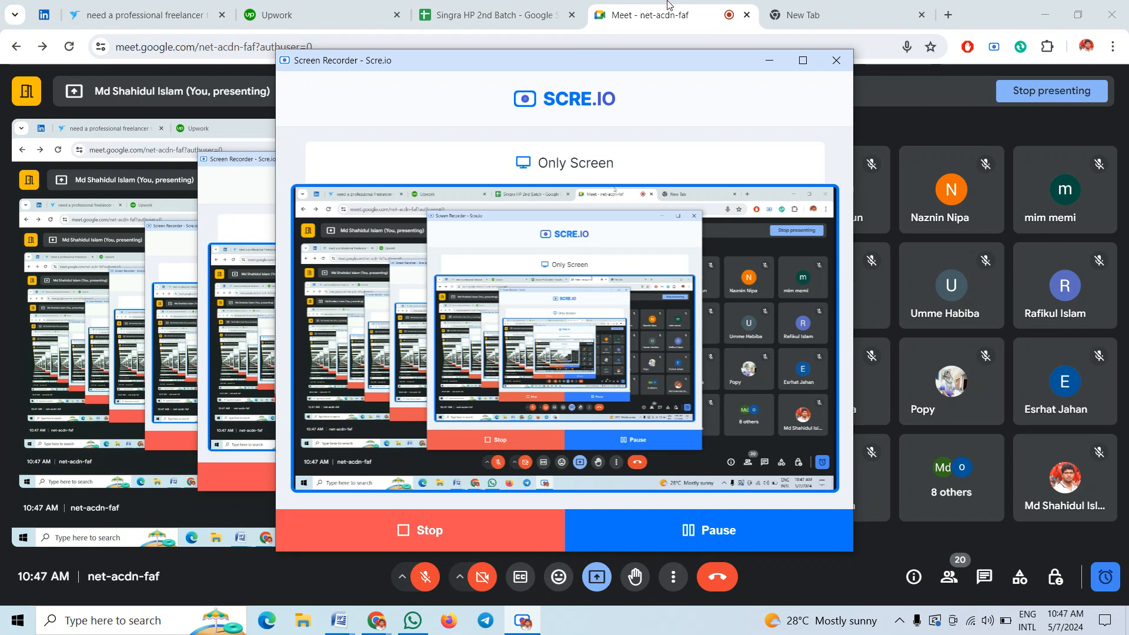
click(668, 5)
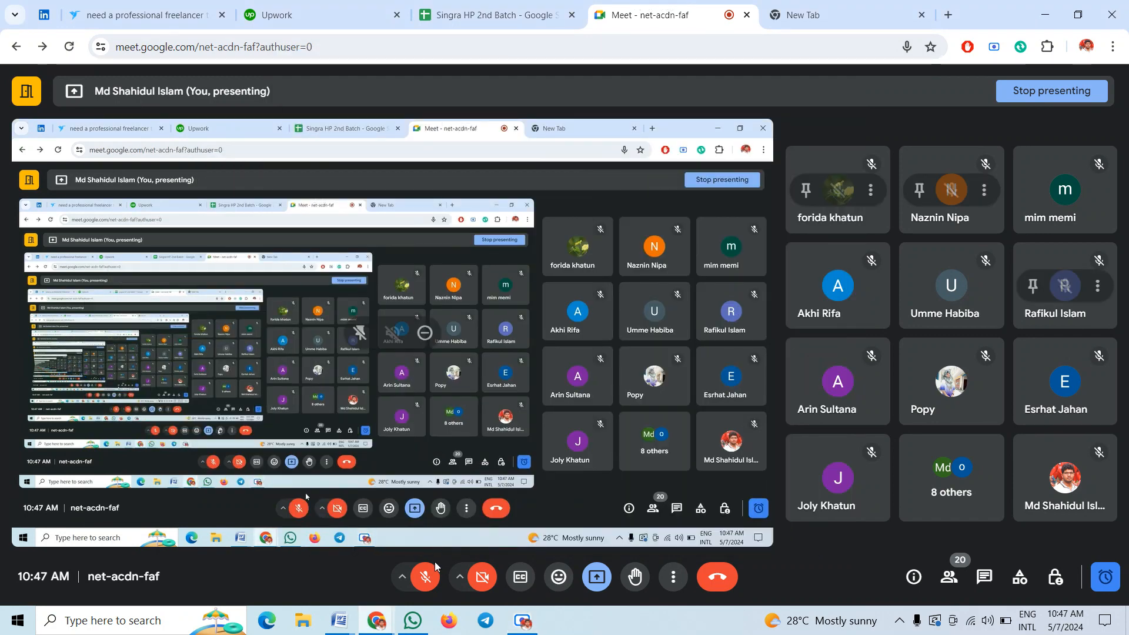
key(ctrl+d)
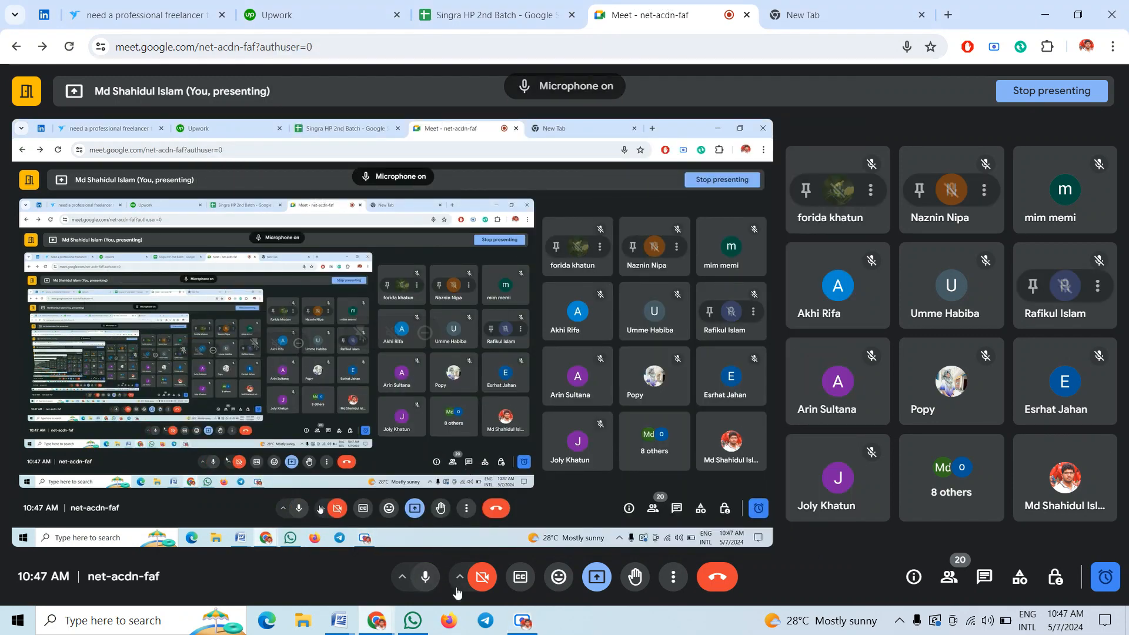
mouse_move(351, 625)
click(494, 565)
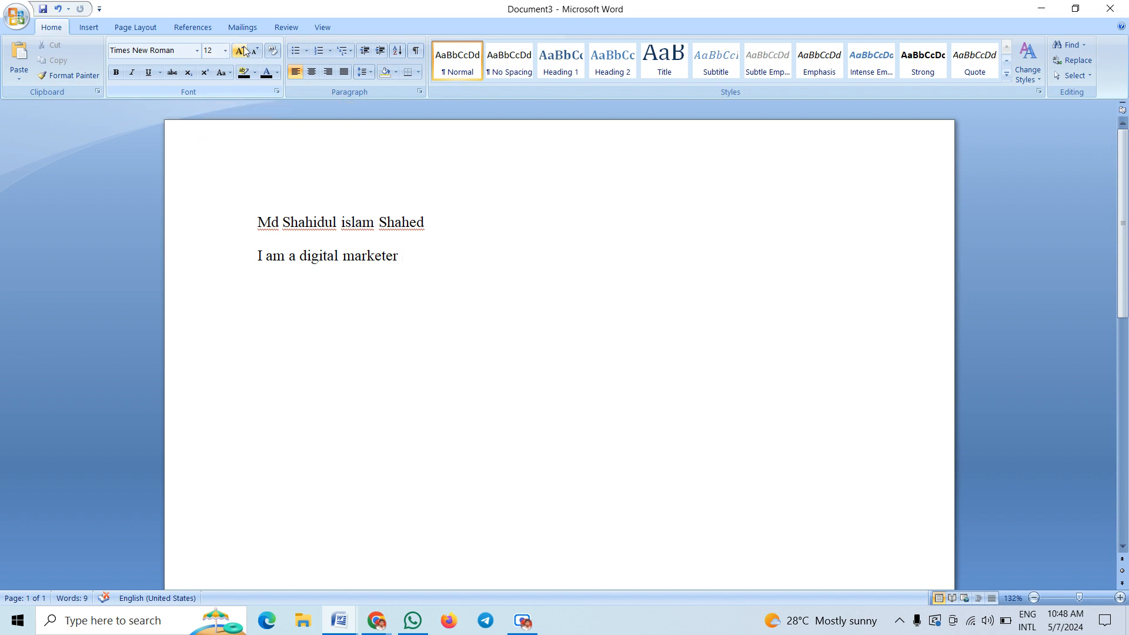
Select the word 'marketer' and grow its font size several steps
click(245, 50)
click(245, 50)
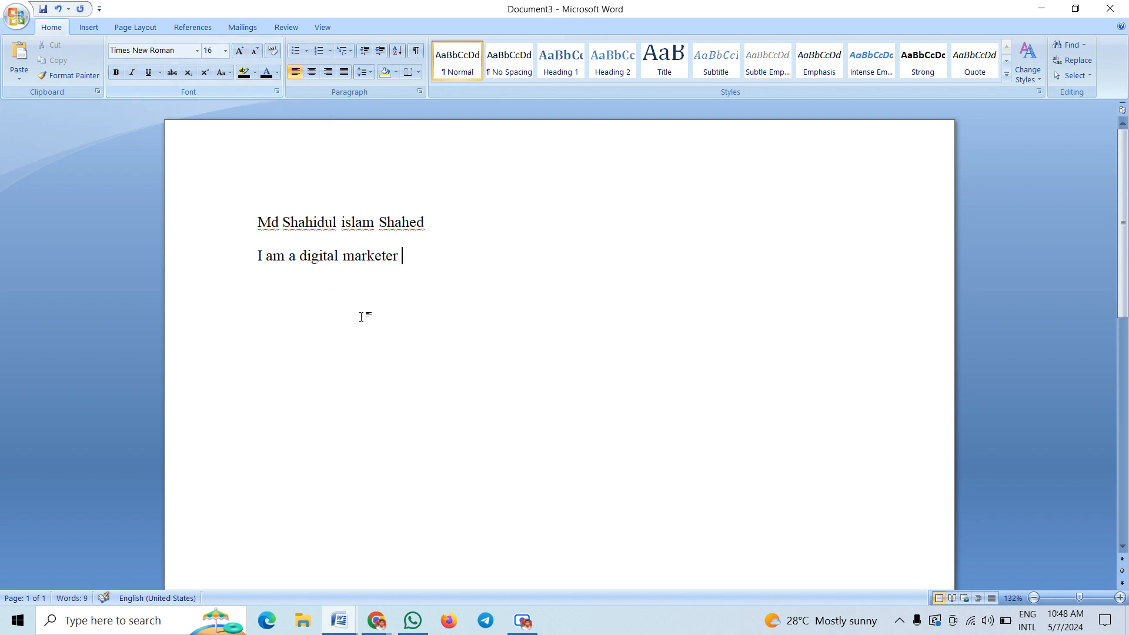
drag(414, 257, 343, 258)
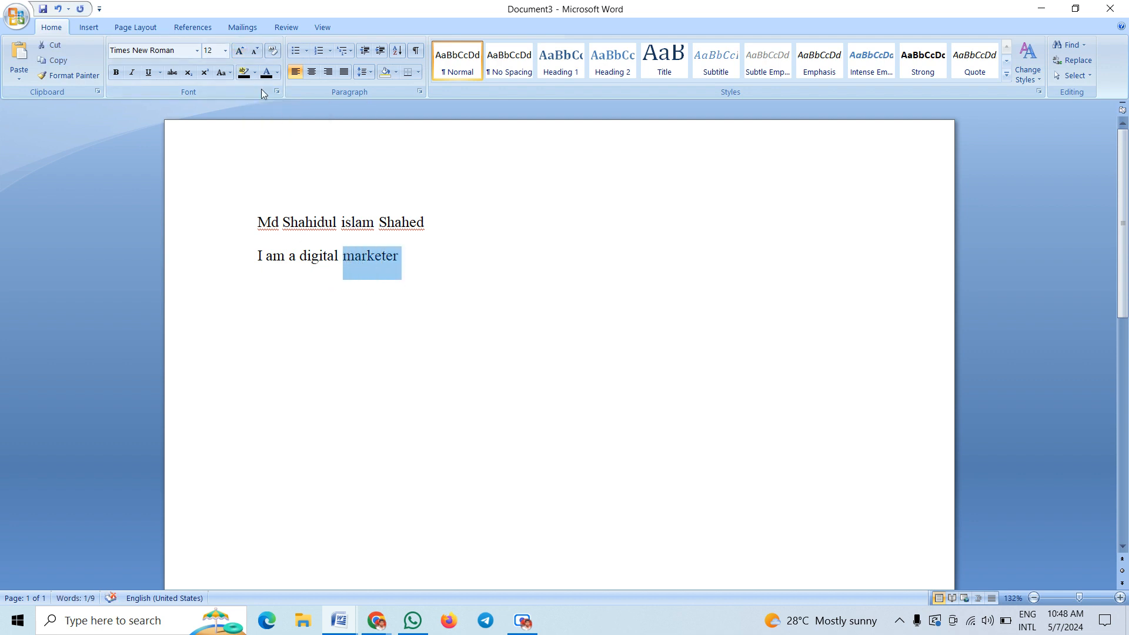
click(245, 50)
click(245, 51)
click(246, 51)
click(245, 51)
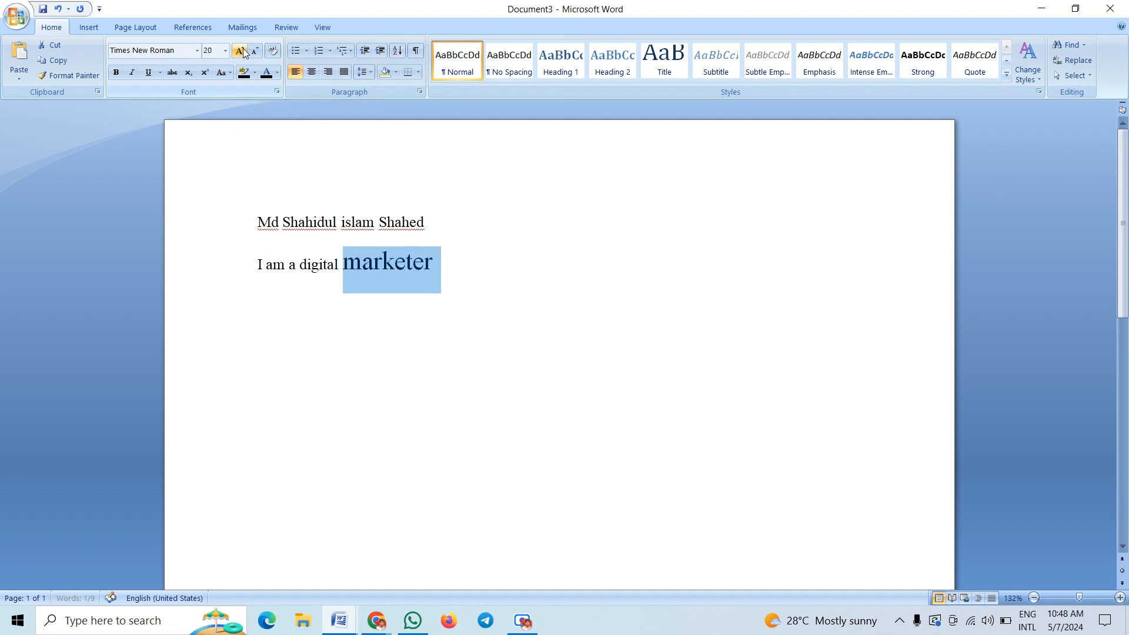
click(245, 51)
click(245, 51)
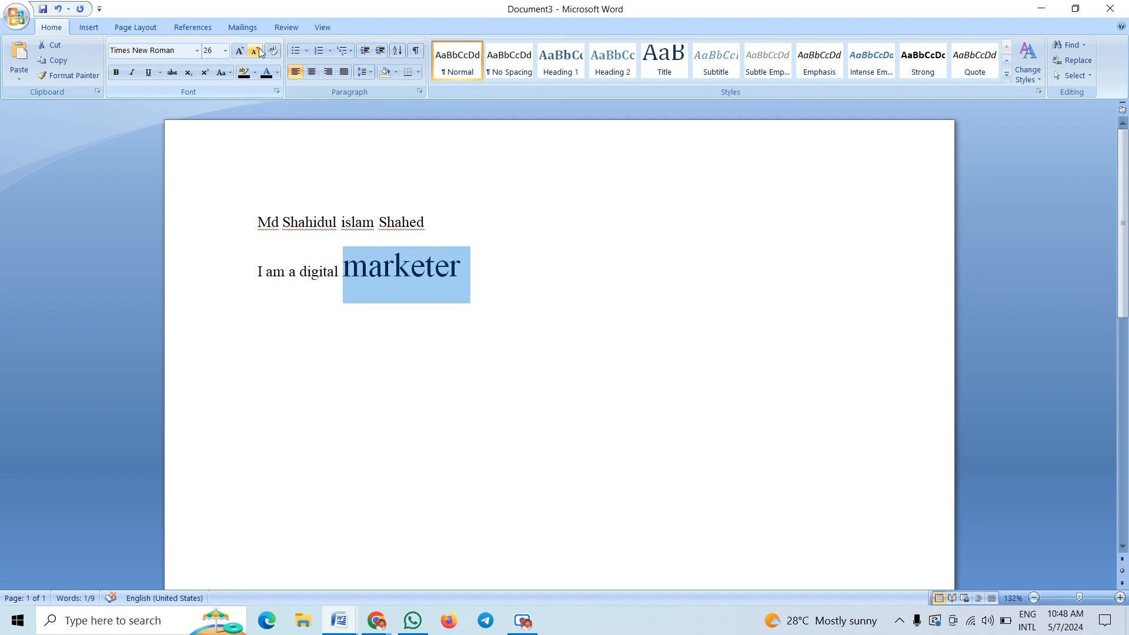
Shrink 'marketer' back down to 14 pt, then select both lines
click(258, 51)
click(258, 52)
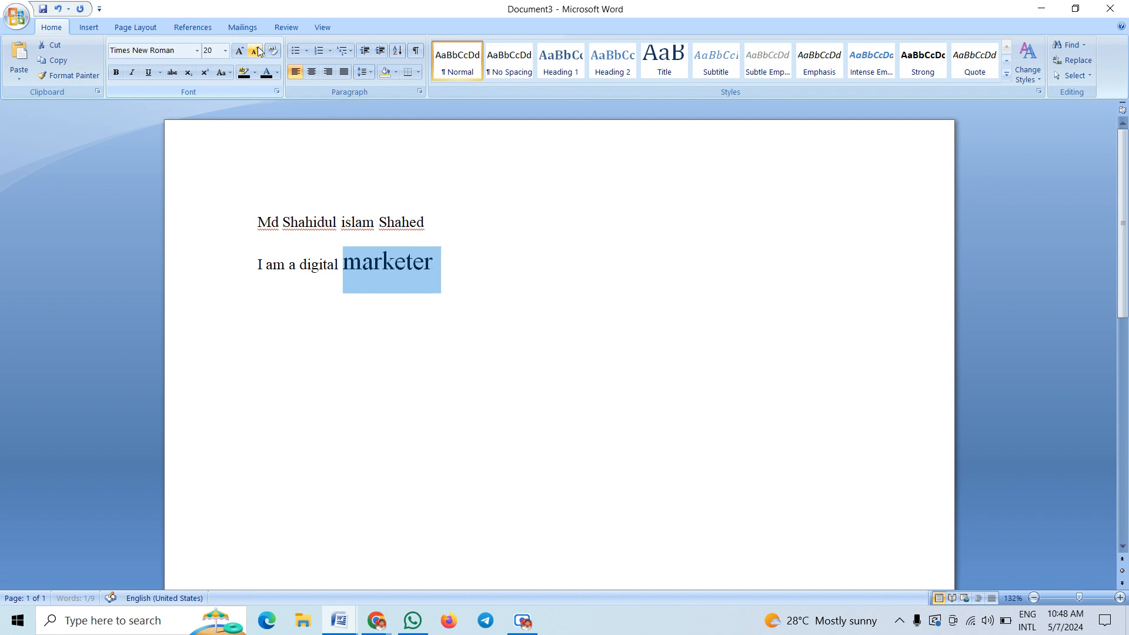
click(258, 51)
click(259, 52)
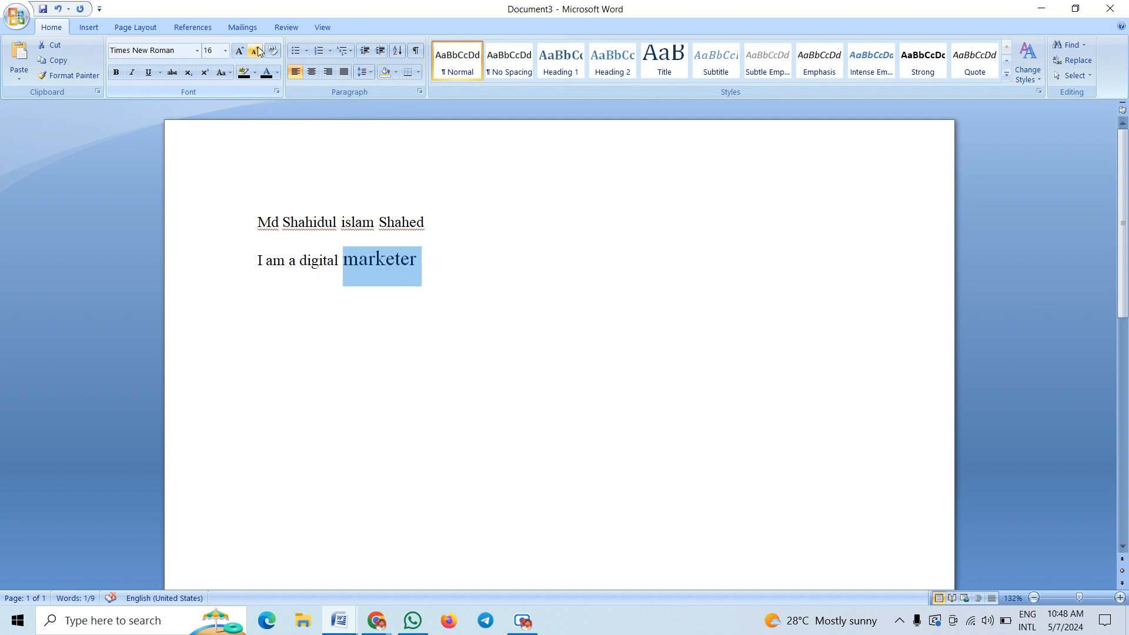
click(258, 52)
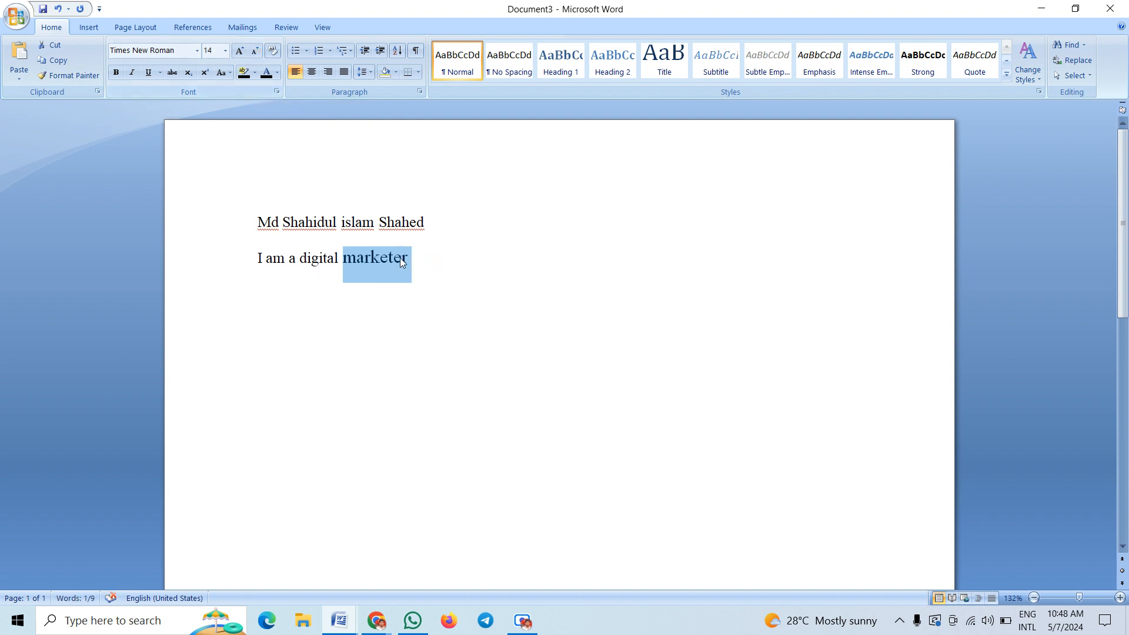
drag(419, 263, 244, 226)
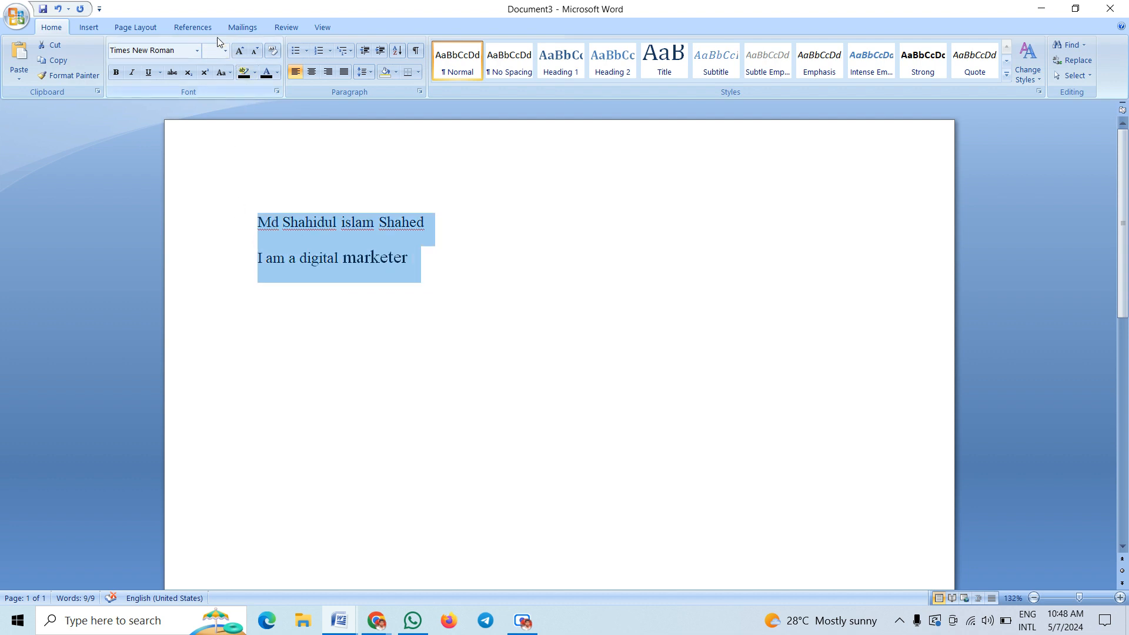
Set both lines to 12 pt, then clear their formatting back to Calibri (Body) 11
click(226, 50)
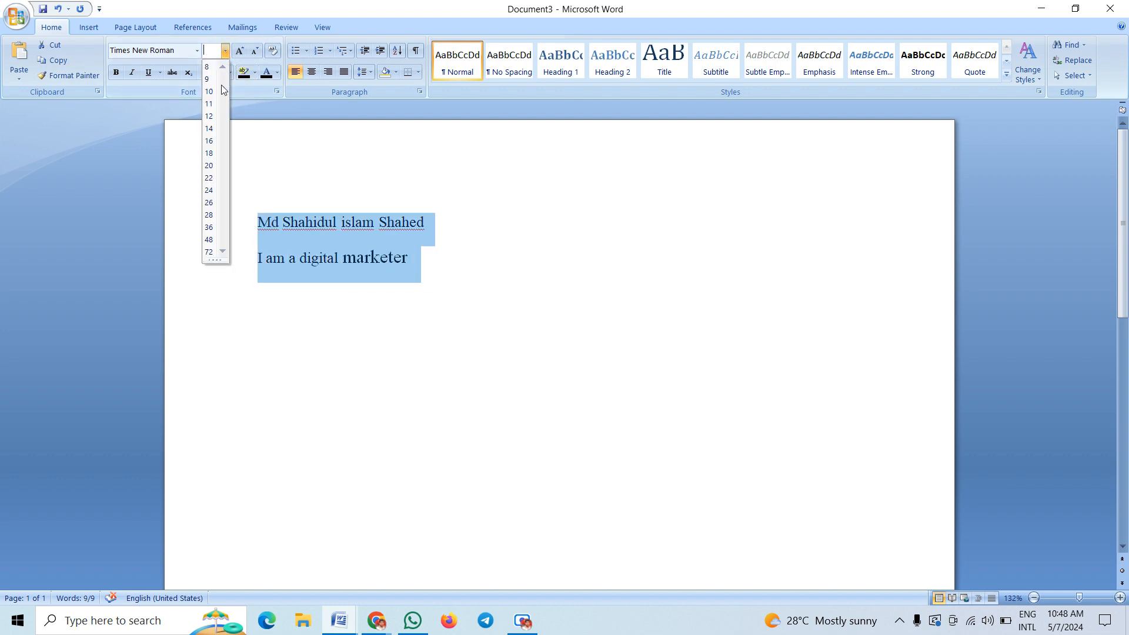
click(210, 117)
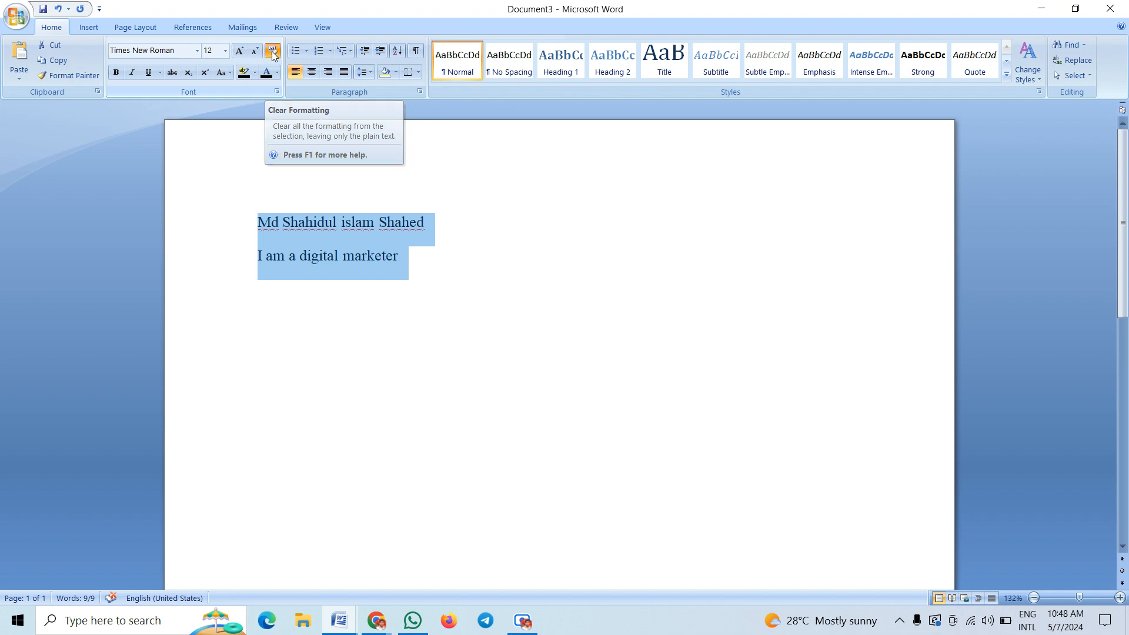
click(272, 52)
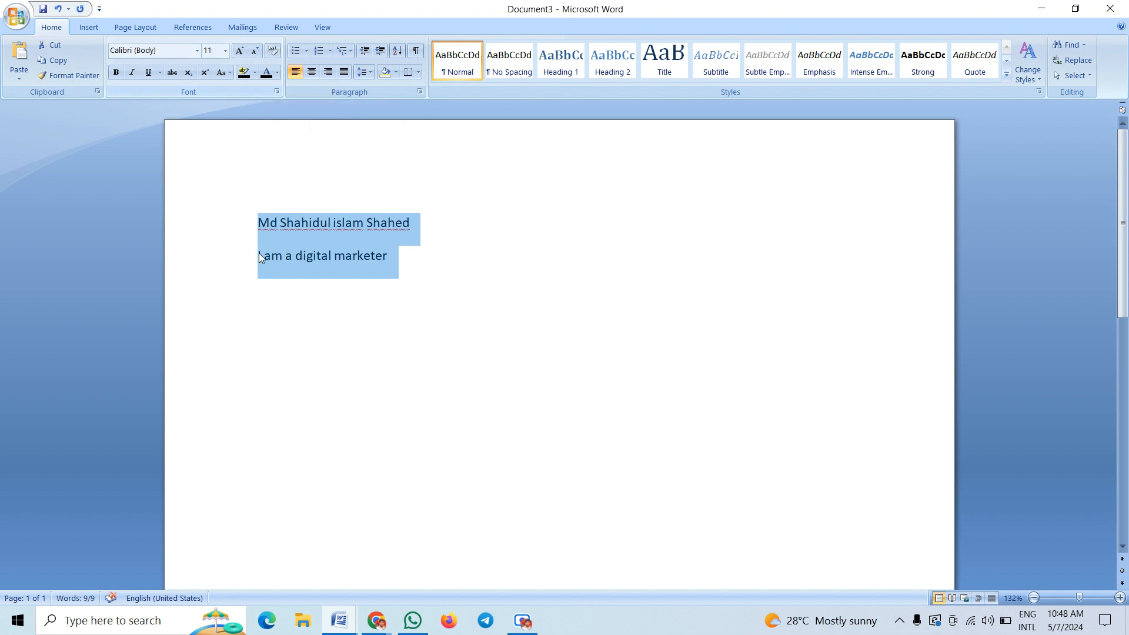
drag(259, 253, 295, 238)
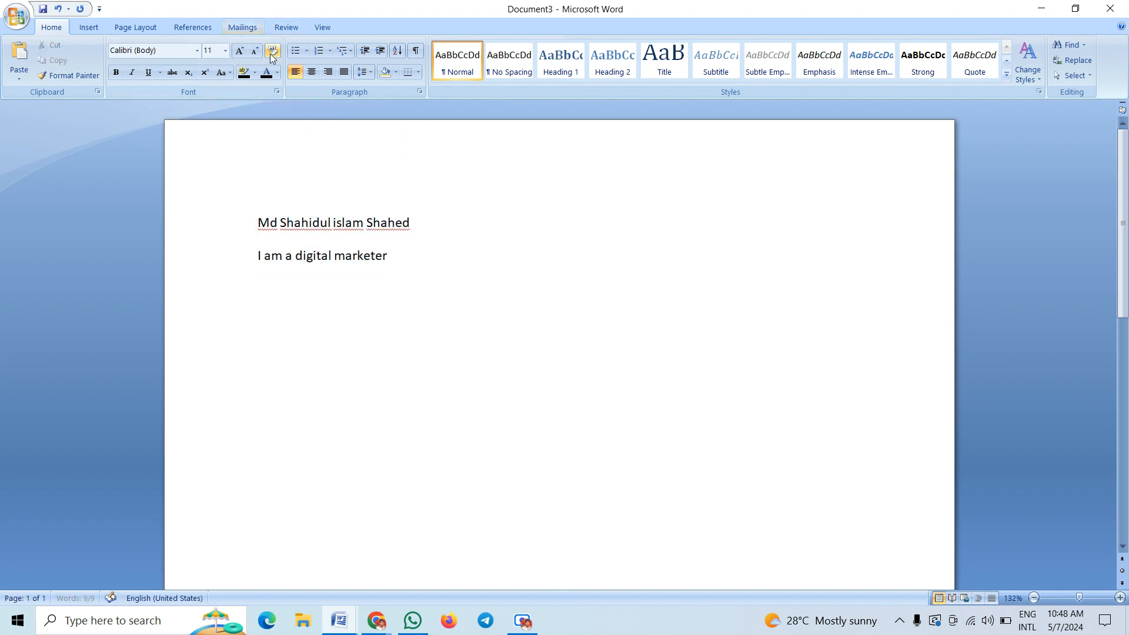
click(268, 223)
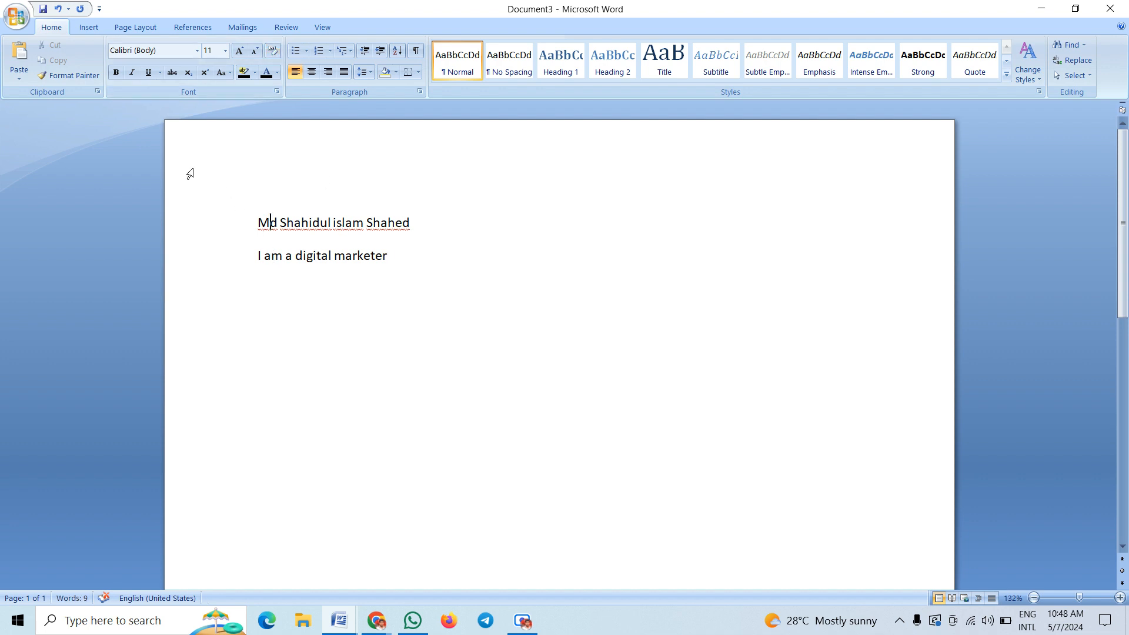
Apply strikethrough to the whole name line, leaving 'I am a digital marketer' plain
click(173, 73)
click(226, 242)
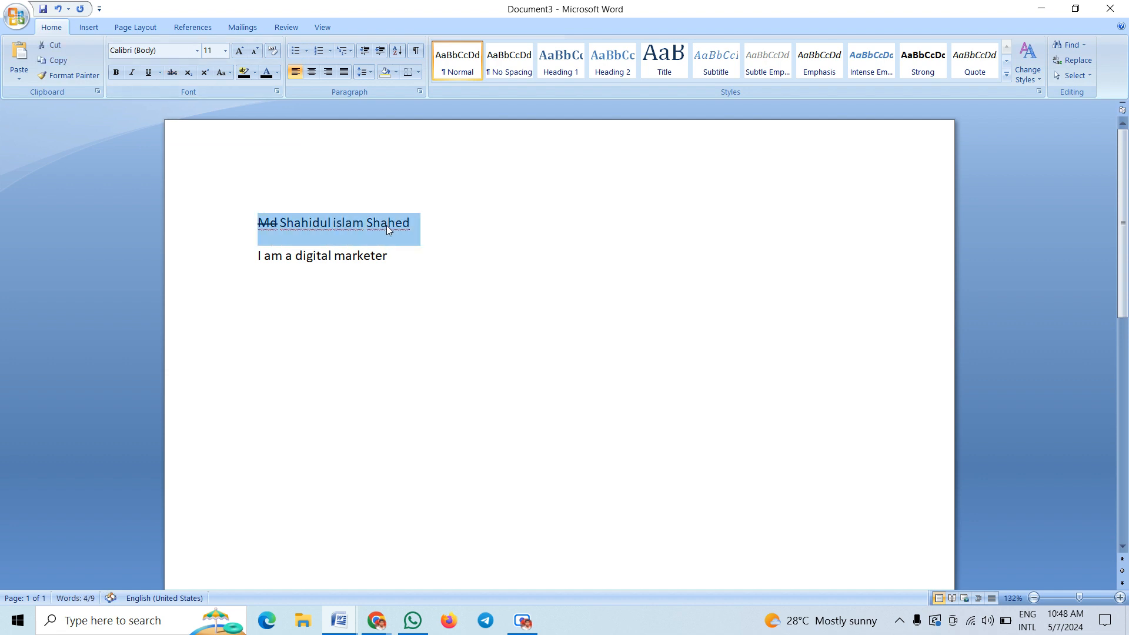
click(172, 73)
click(175, 74)
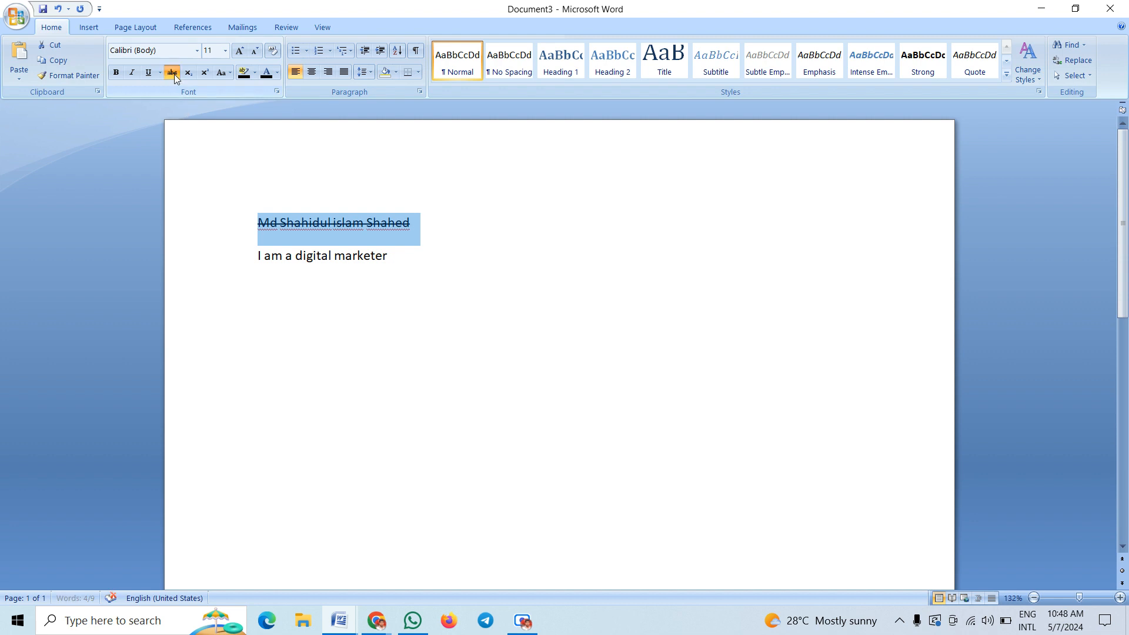
click(465, 217)
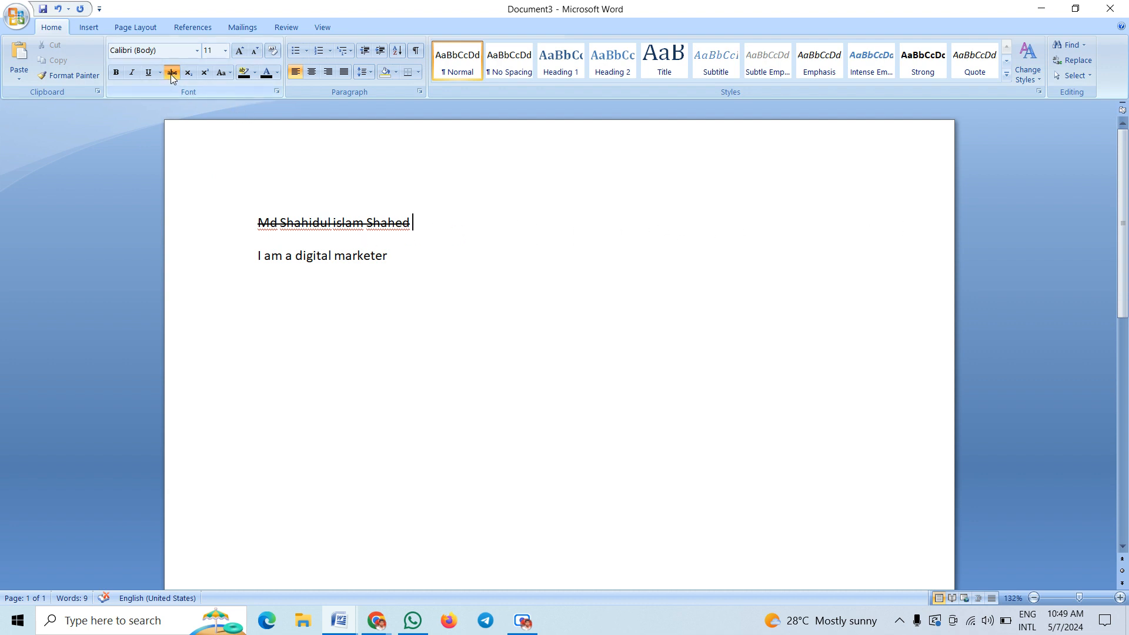
Remove the name line's strikethrough and try subscript, ending with it set as superscript
drag(444, 224, 146, 217)
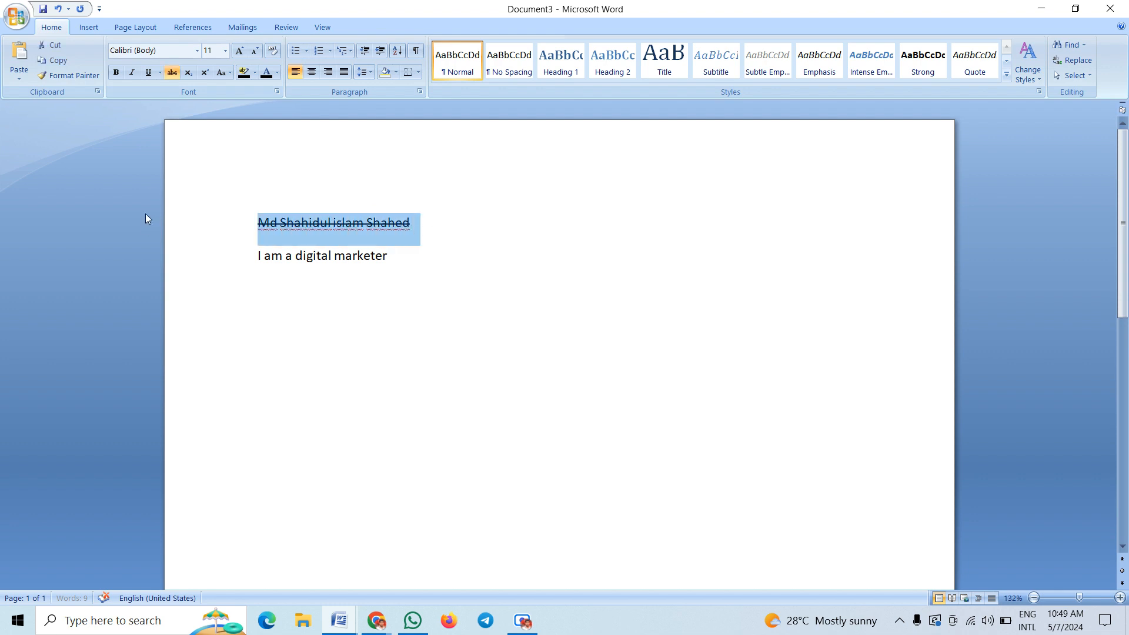
click(173, 71)
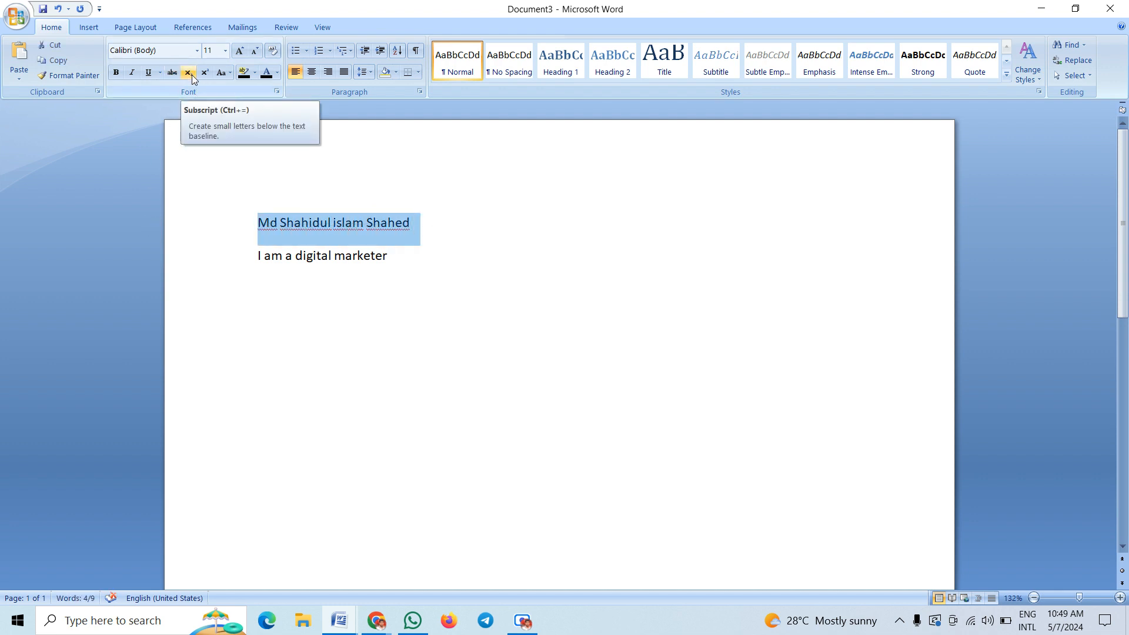
click(191, 75)
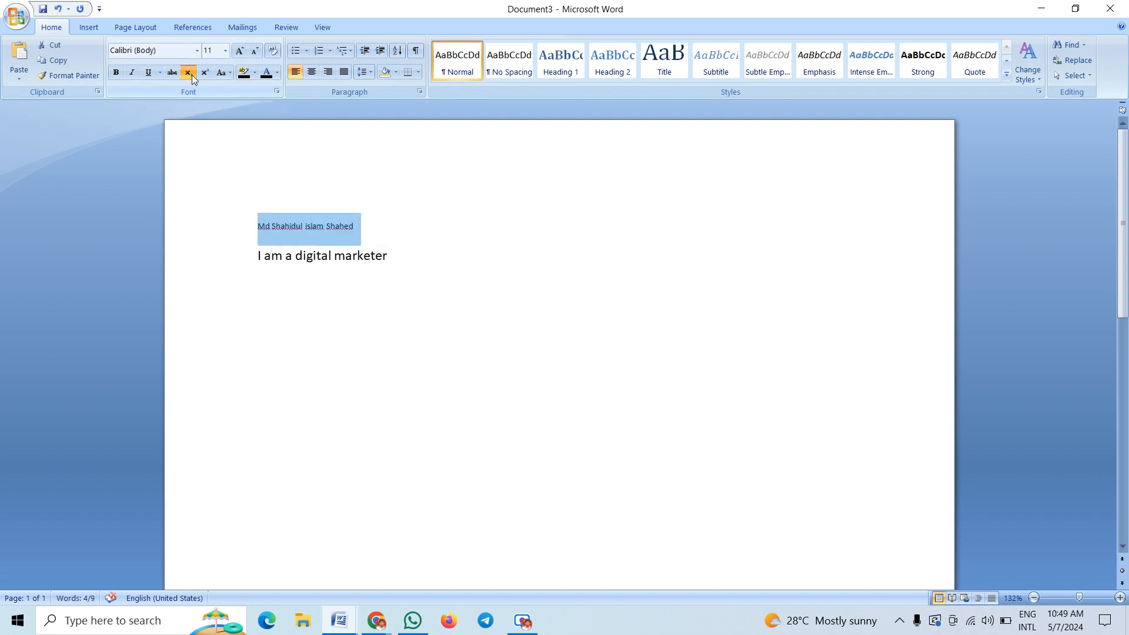
click(191, 75)
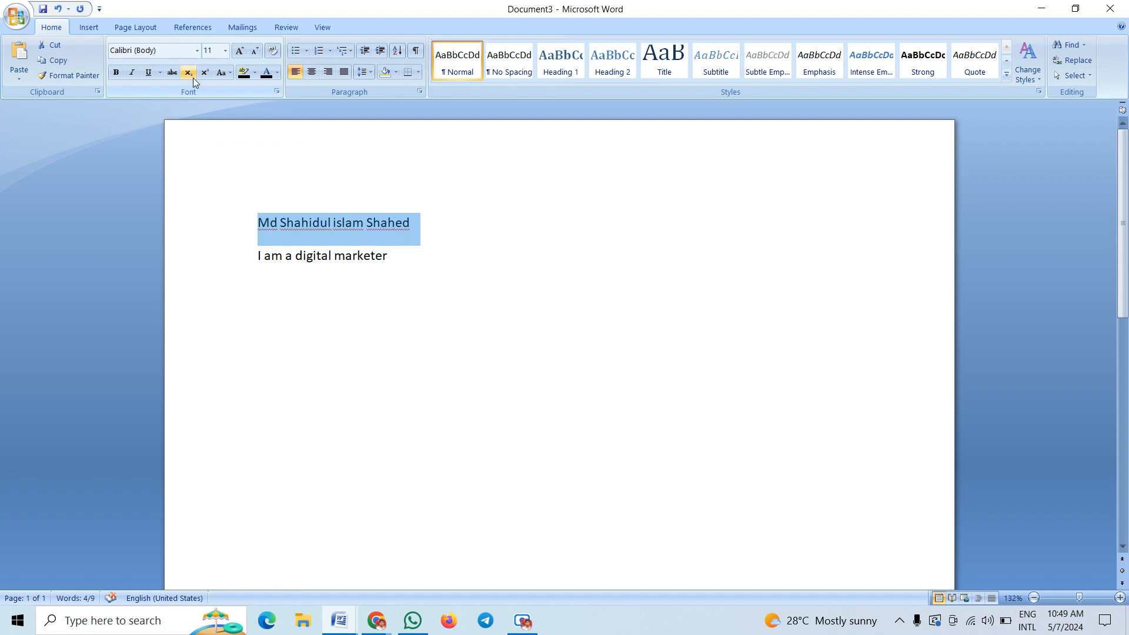
click(193, 72)
click(203, 73)
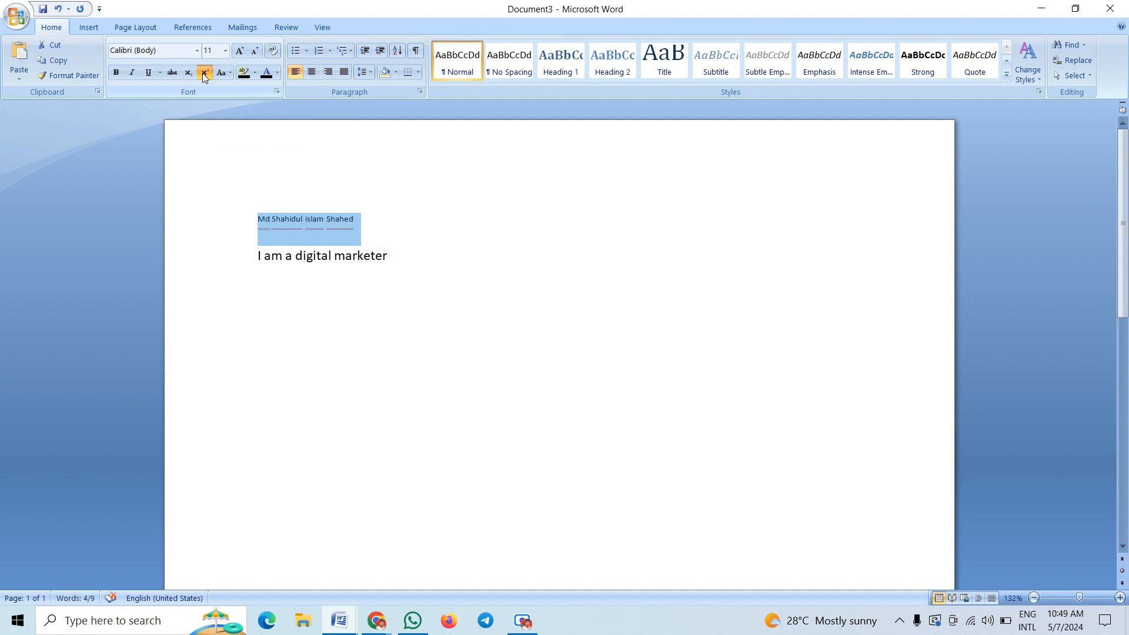
click(188, 74)
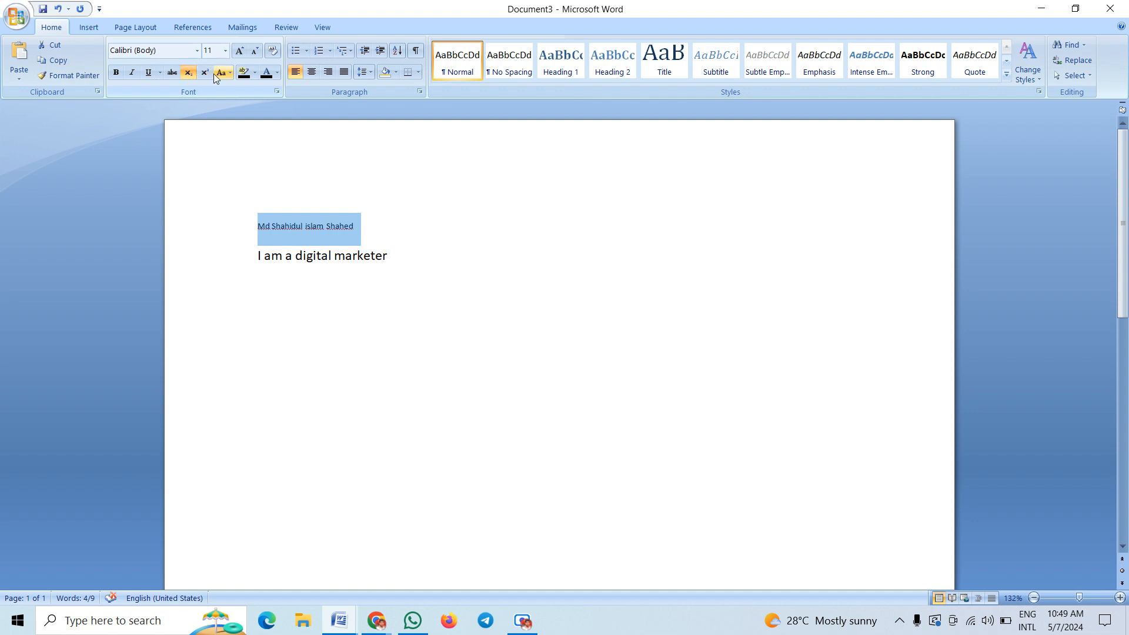
click(200, 73)
click(190, 73)
click(200, 72)
click(191, 73)
click(205, 75)
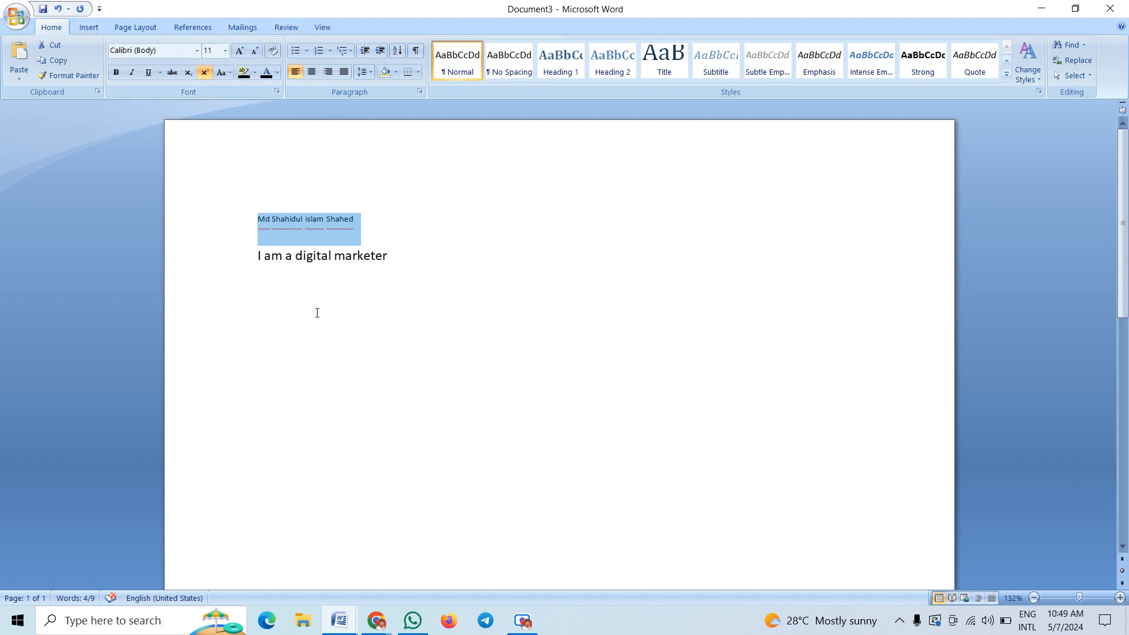
Set both lines to 12 pt and turn superscript off on the name line
drag(258, 223, 405, 249)
click(225, 51)
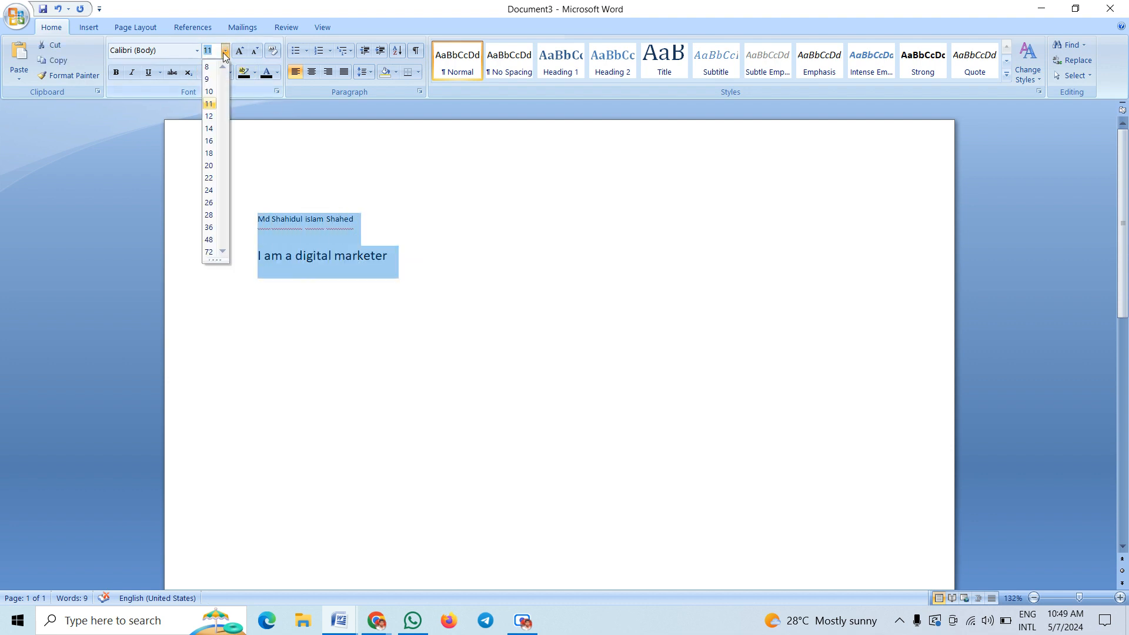
click(209, 117)
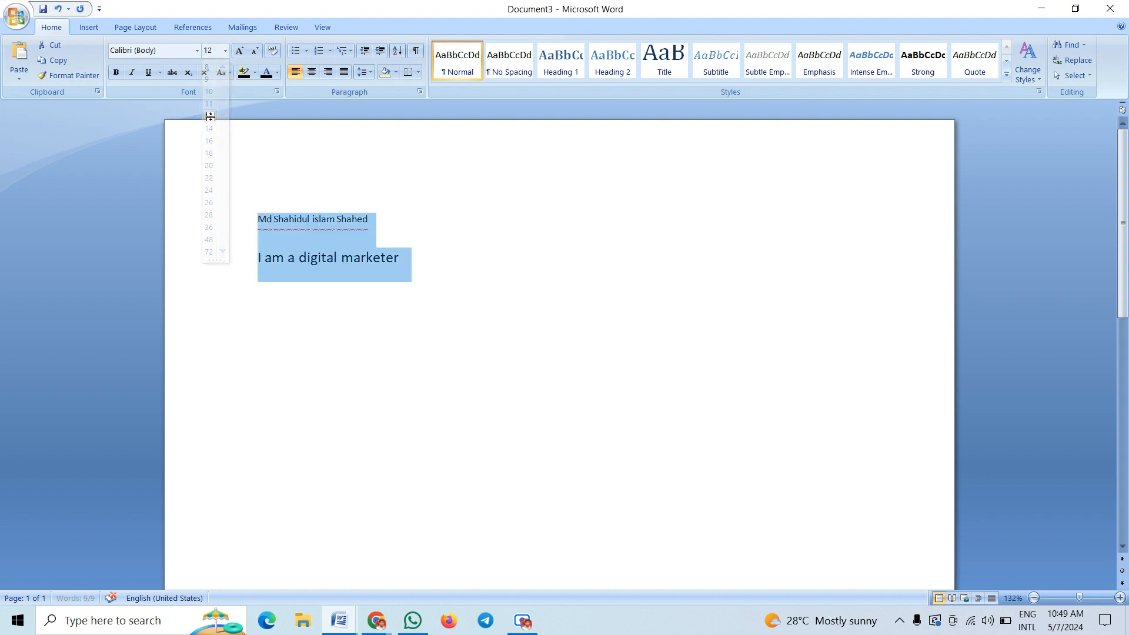
click(317, 219)
drag(404, 230, 222, 139)
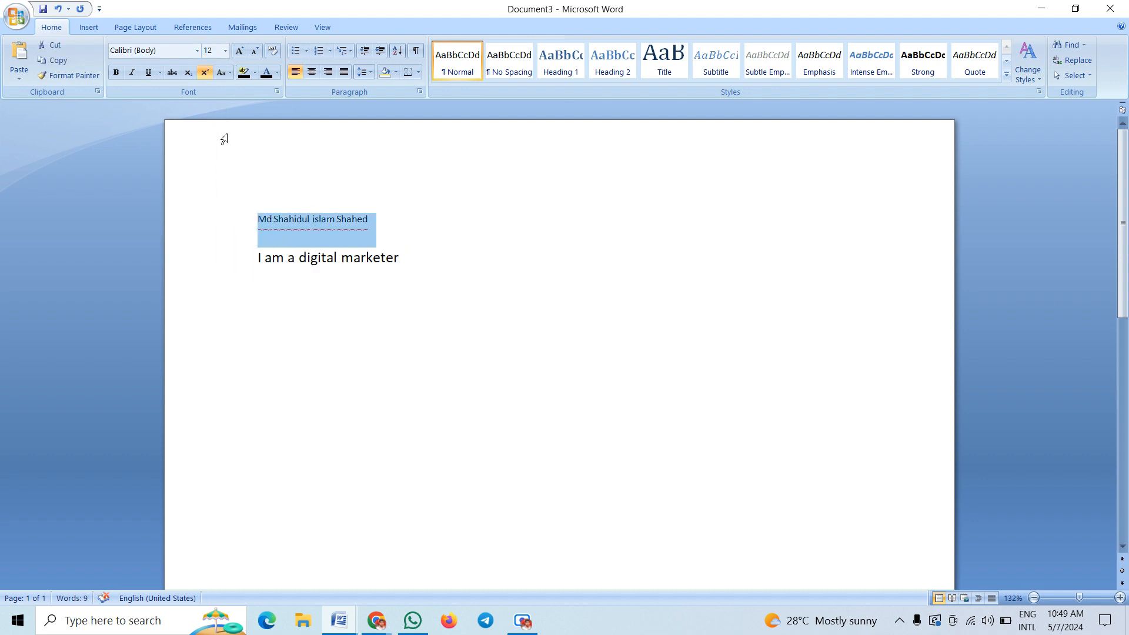
click(203, 72)
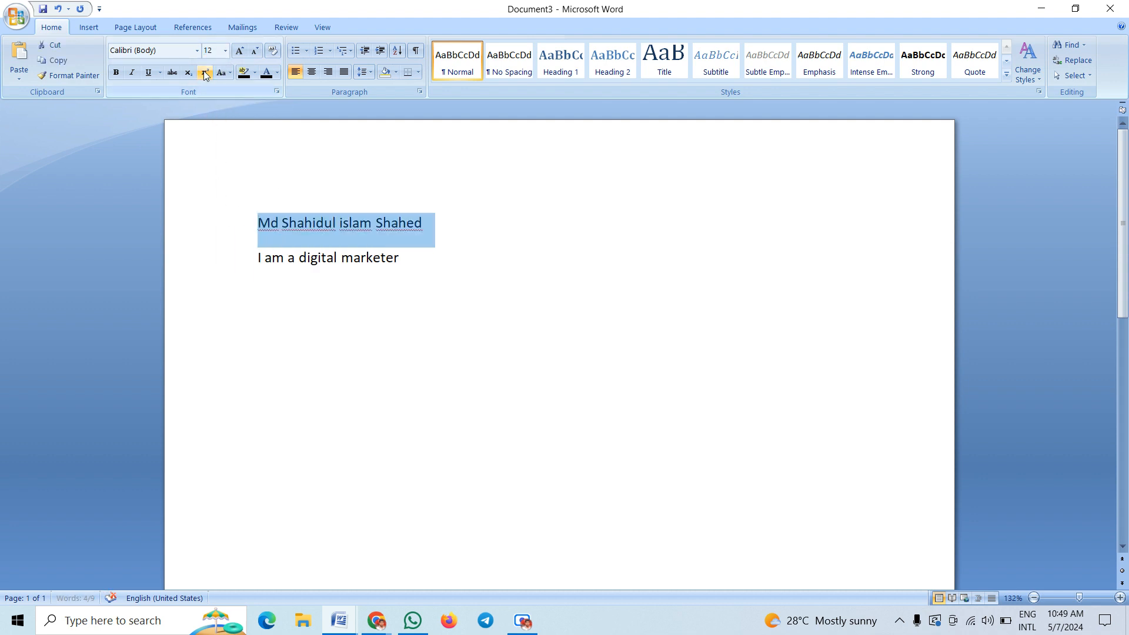
click(325, 237)
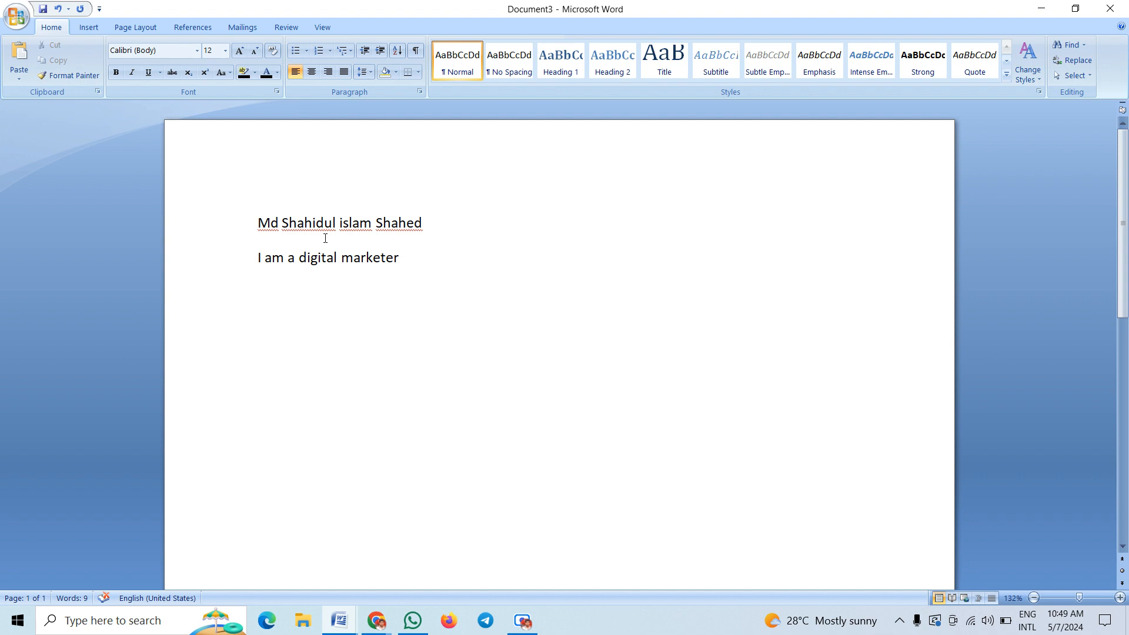
click(325, 237)
click(375, 621)
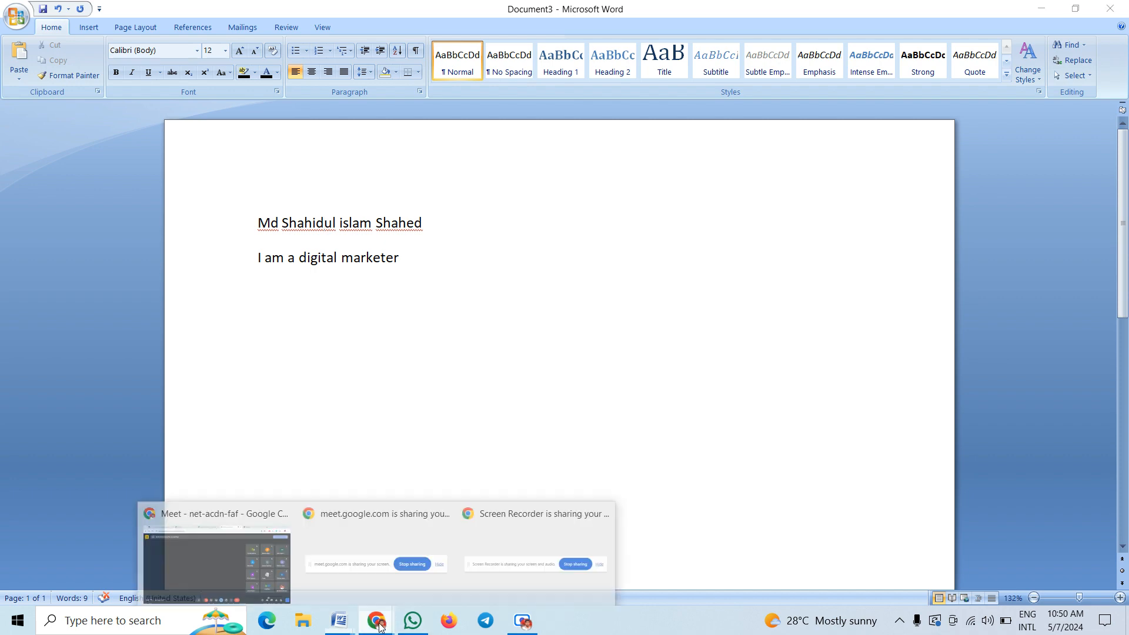
click(265, 540)
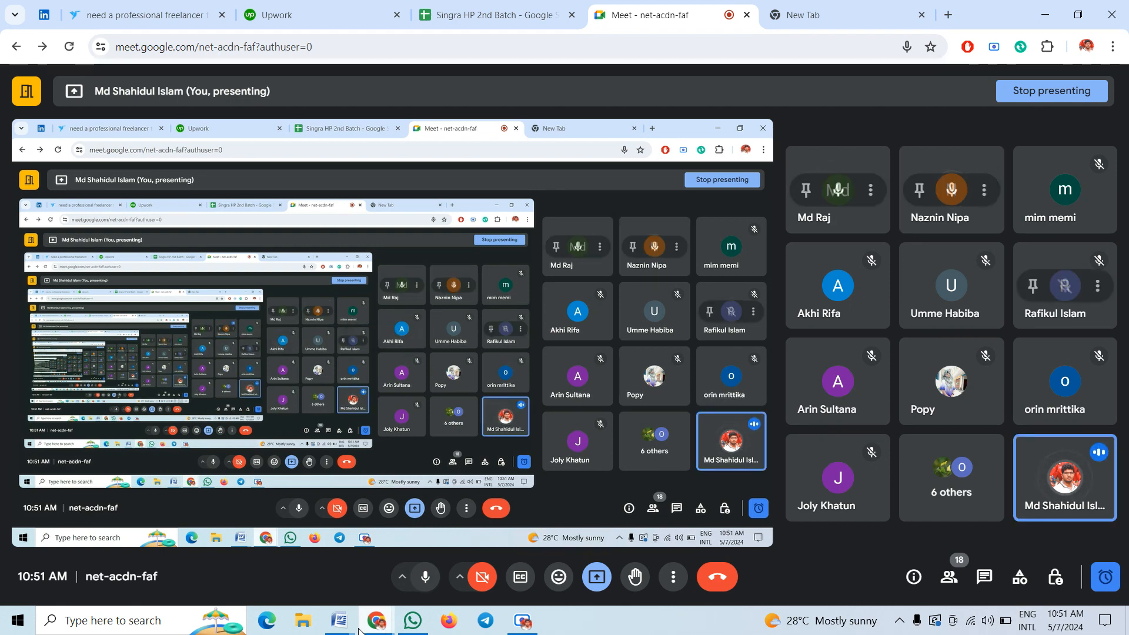
mouse_move(339, 621)
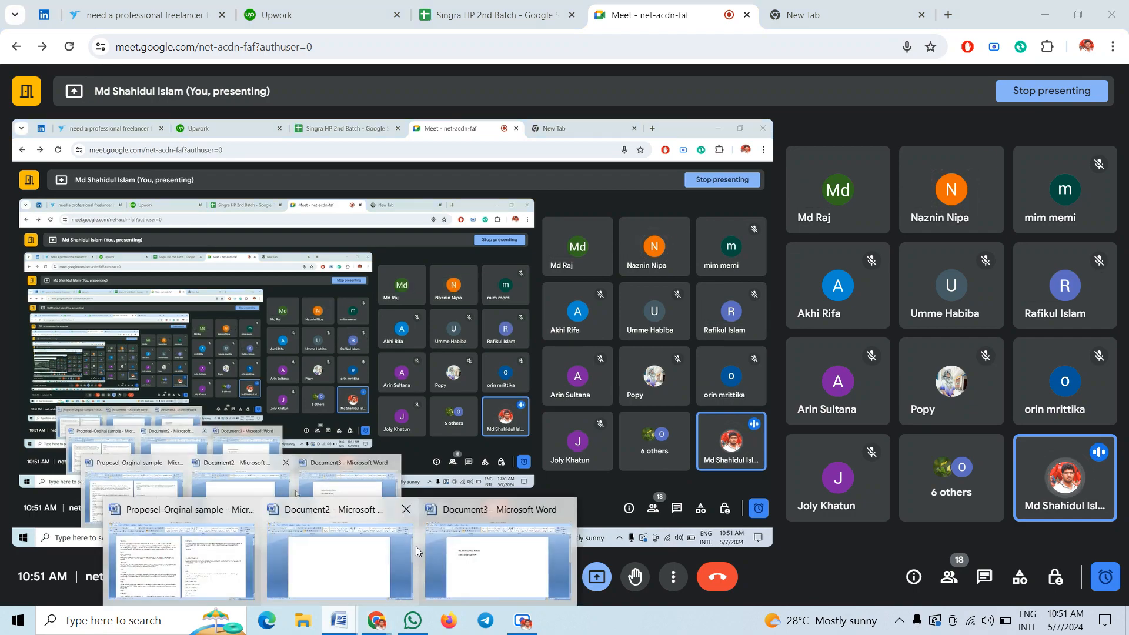
click(471, 562)
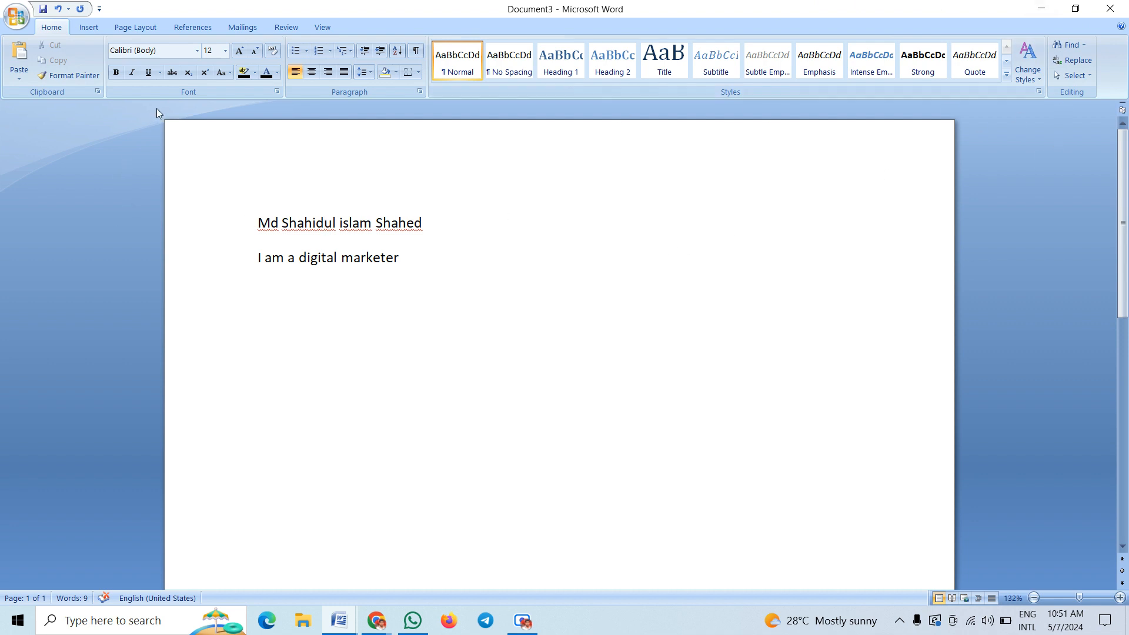
click(229, 70)
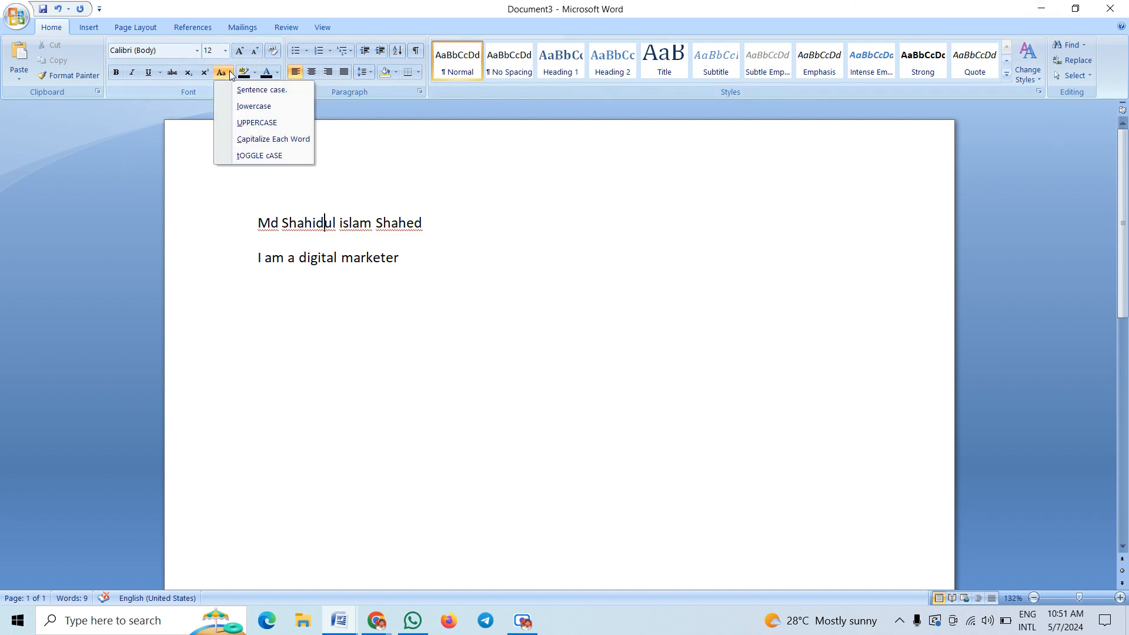
click(305, 266)
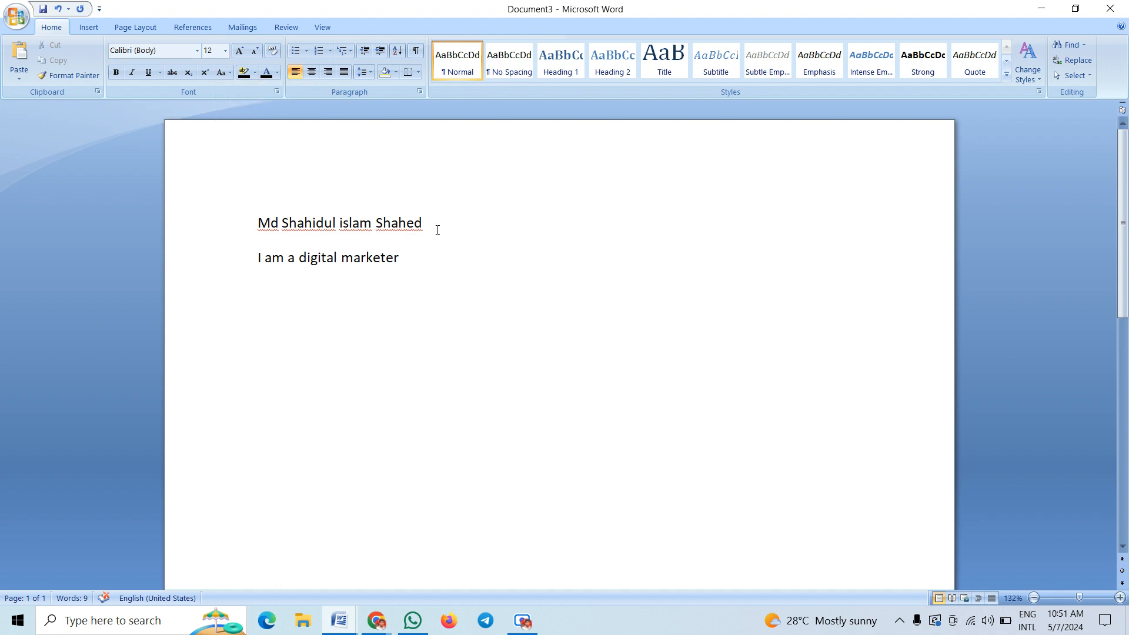
drag(465, 228, 268, 223)
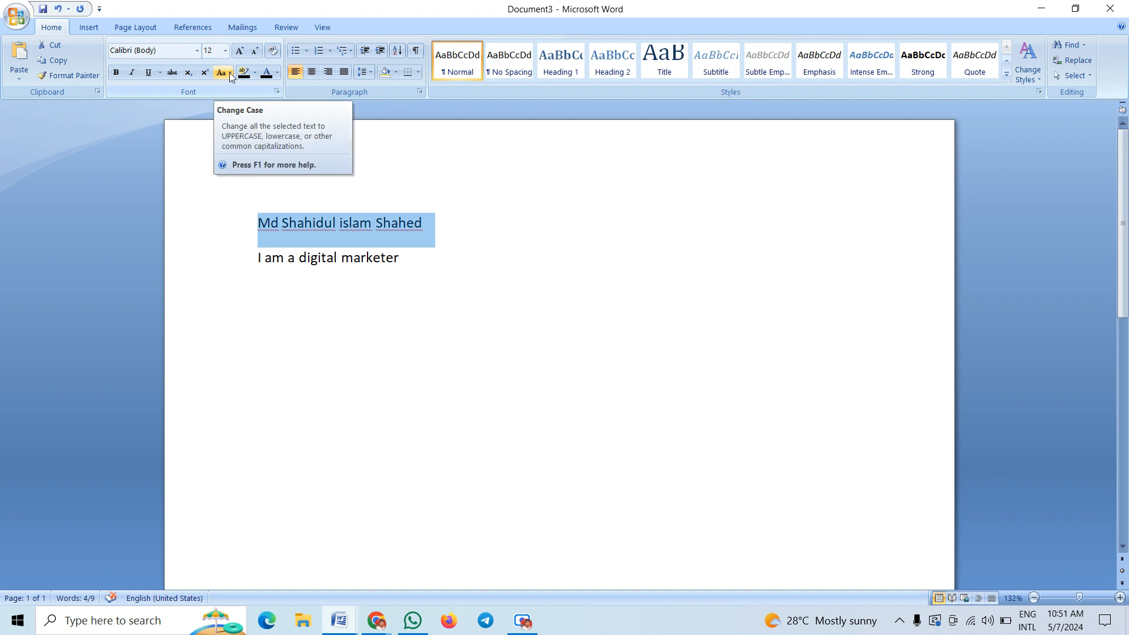
click(230, 73)
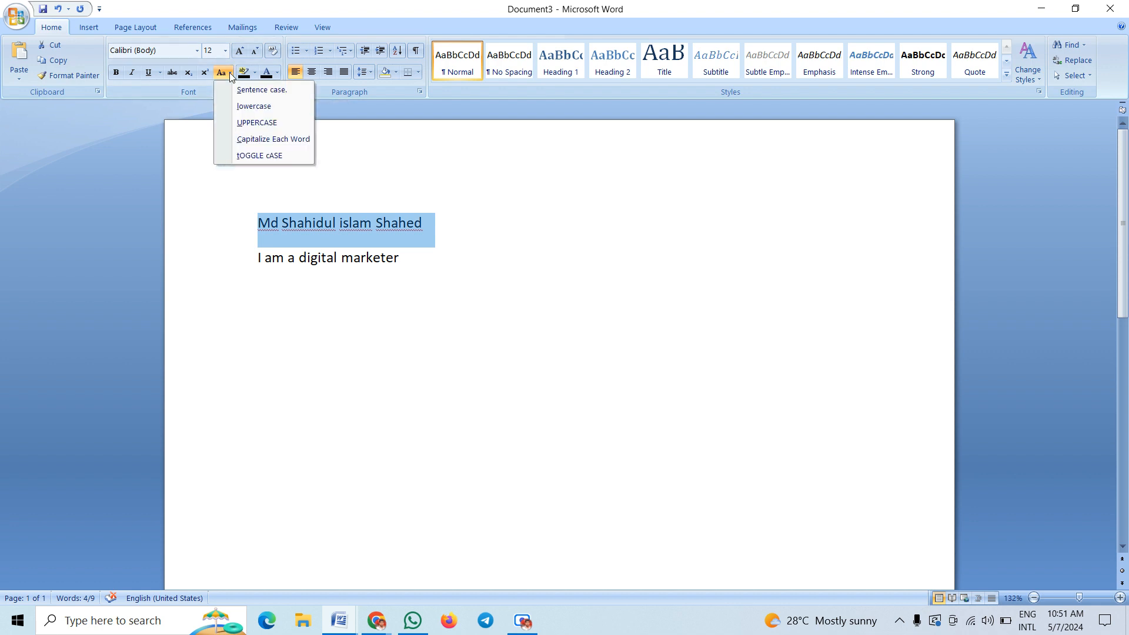
click(264, 89)
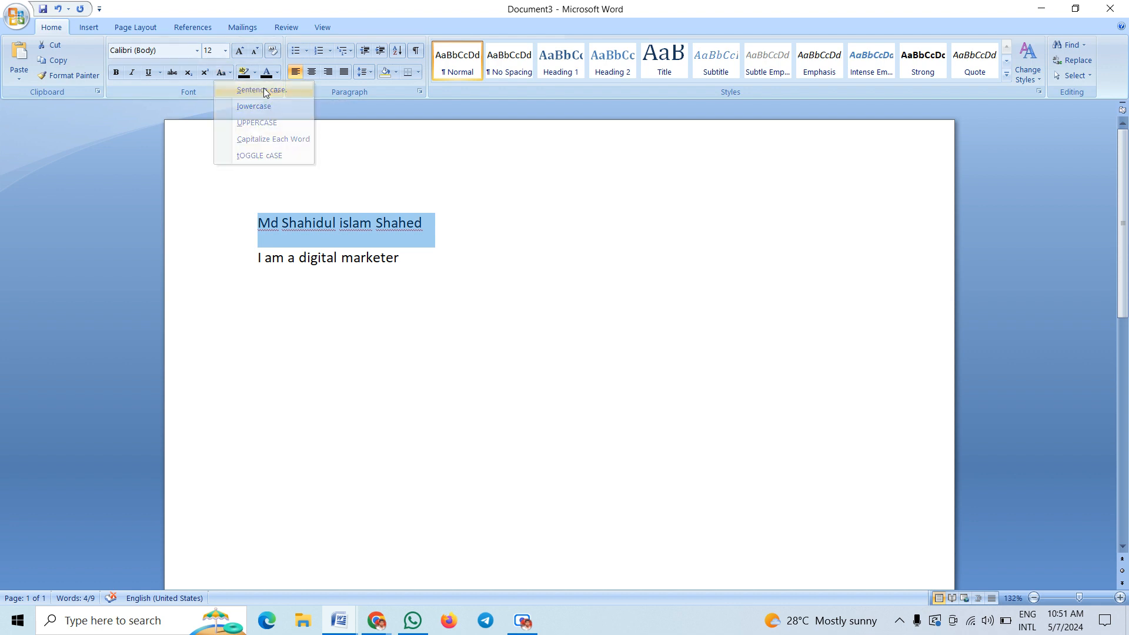
click(339, 245)
click(421, 264)
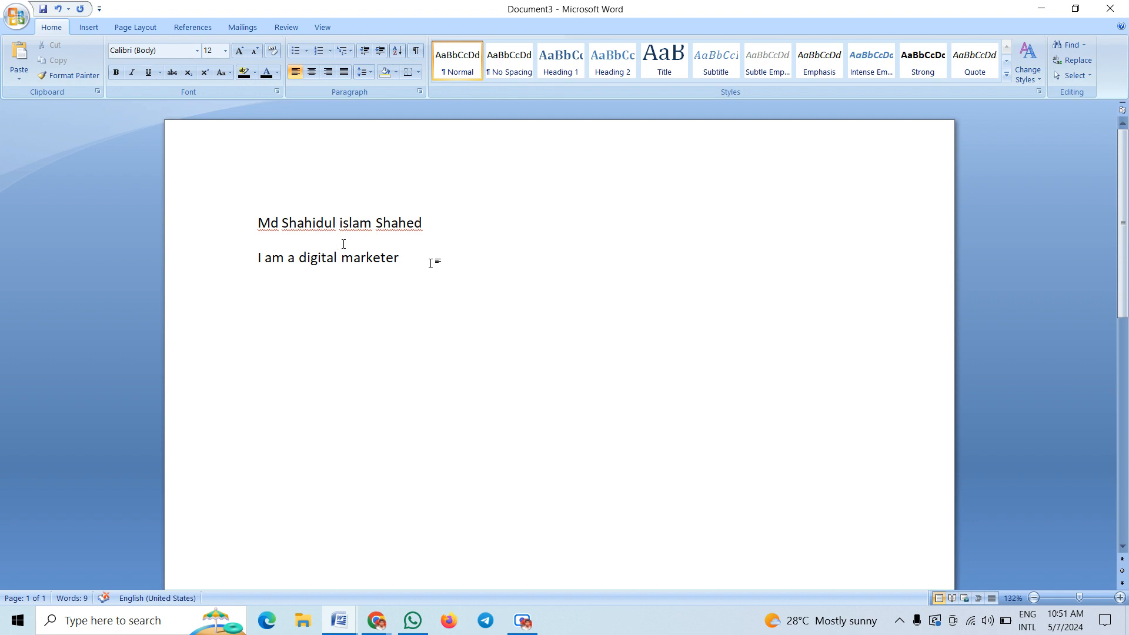
drag(412, 262, 261, 231)
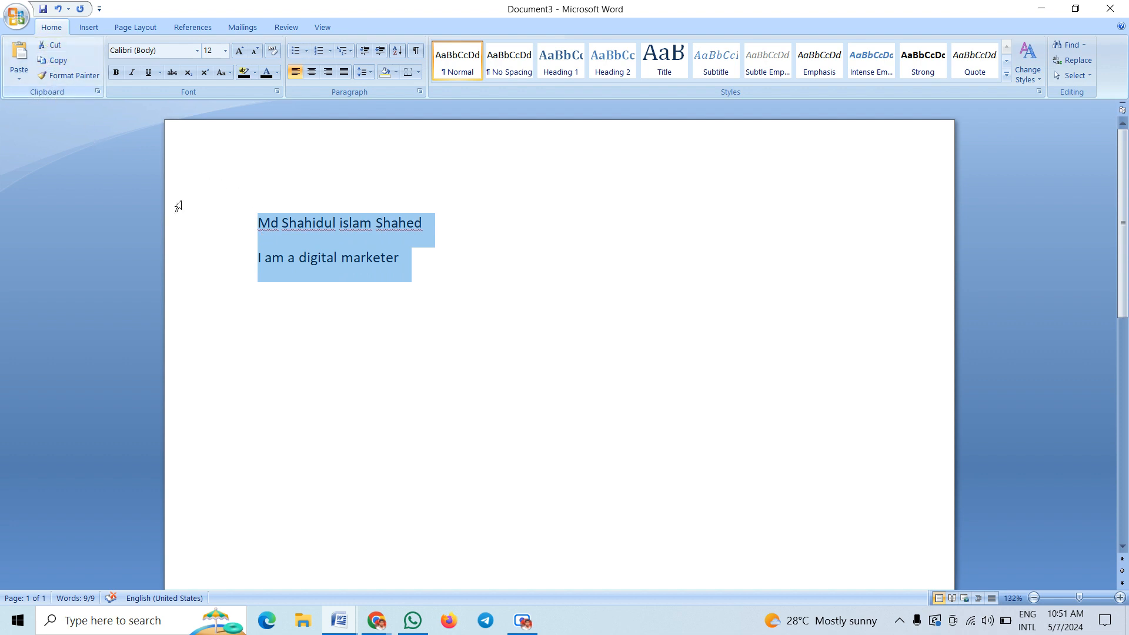
click(282, 290)
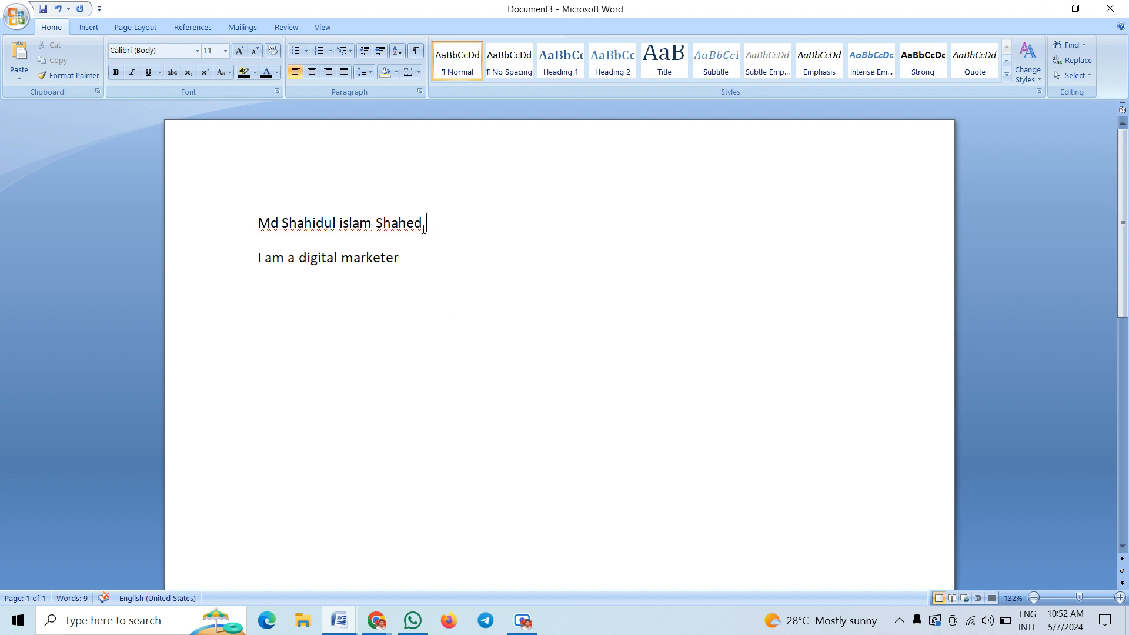
drag(429, 228, 256, 229)
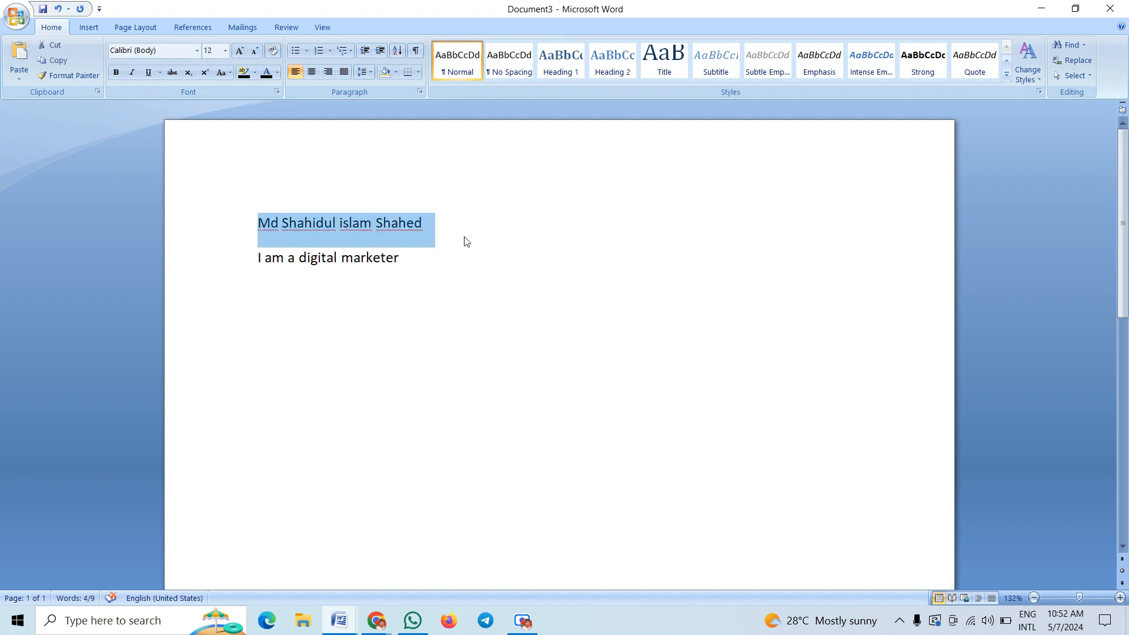
click(438, 233)
drag(435, 220, 276, 222)
key(ctrl+c)
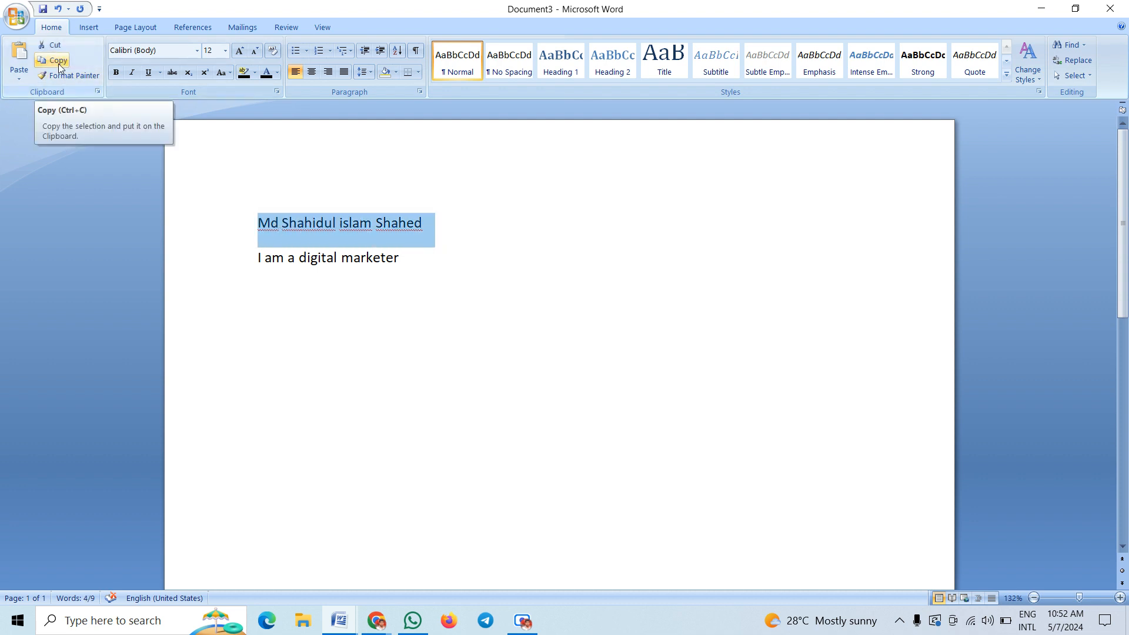
Copy the name line and paste it as a third line below 'I am a digital marketer'
click(58, 61)
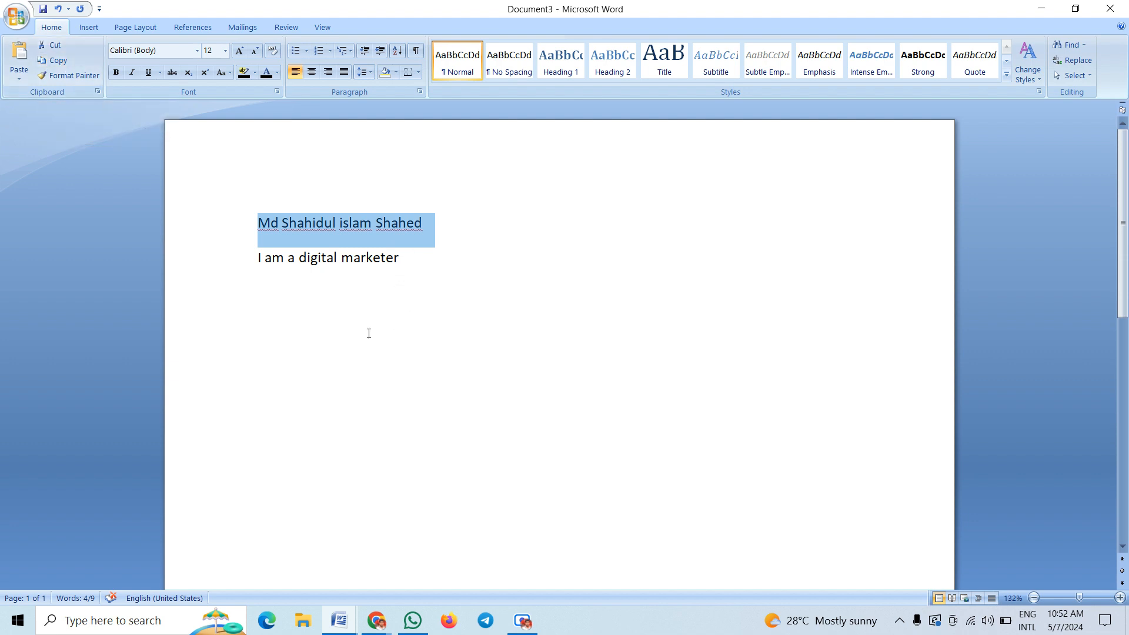
click(277, 321)
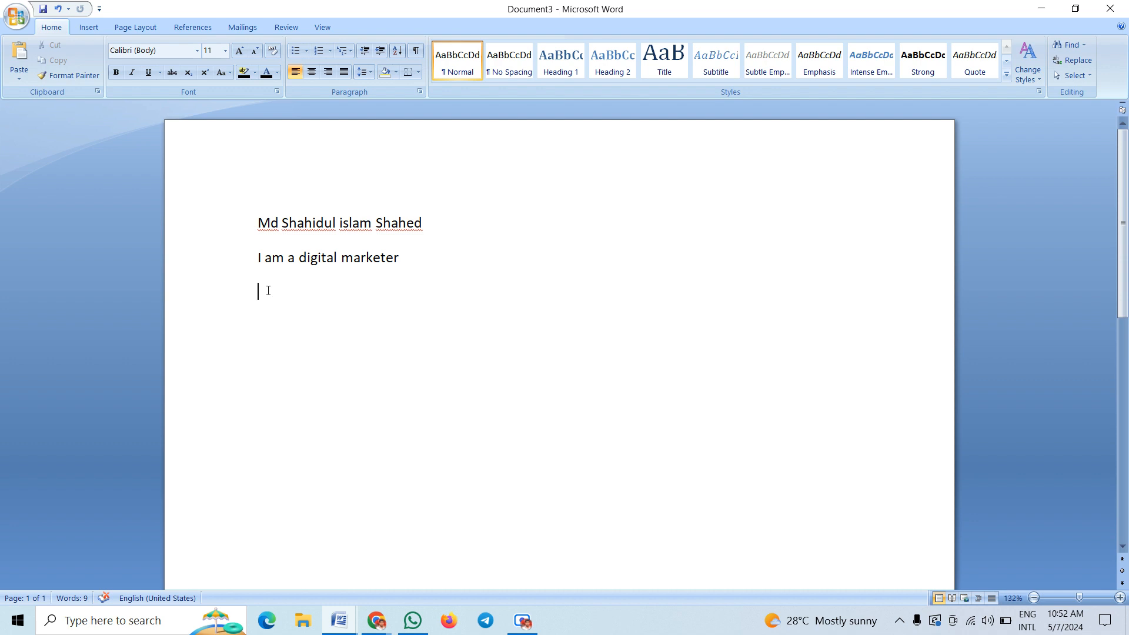
key(ctrl+v)
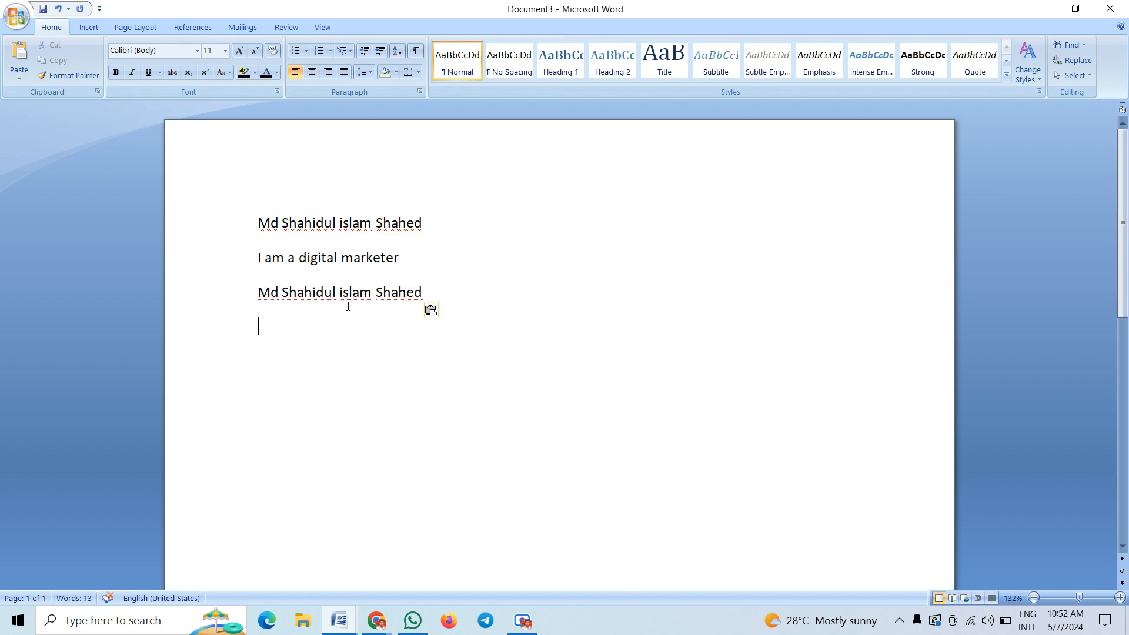
key(Return)
Change the capital S starting line 1's second word to lowercase 's'
click(436, 297)
double_click(302, 225)
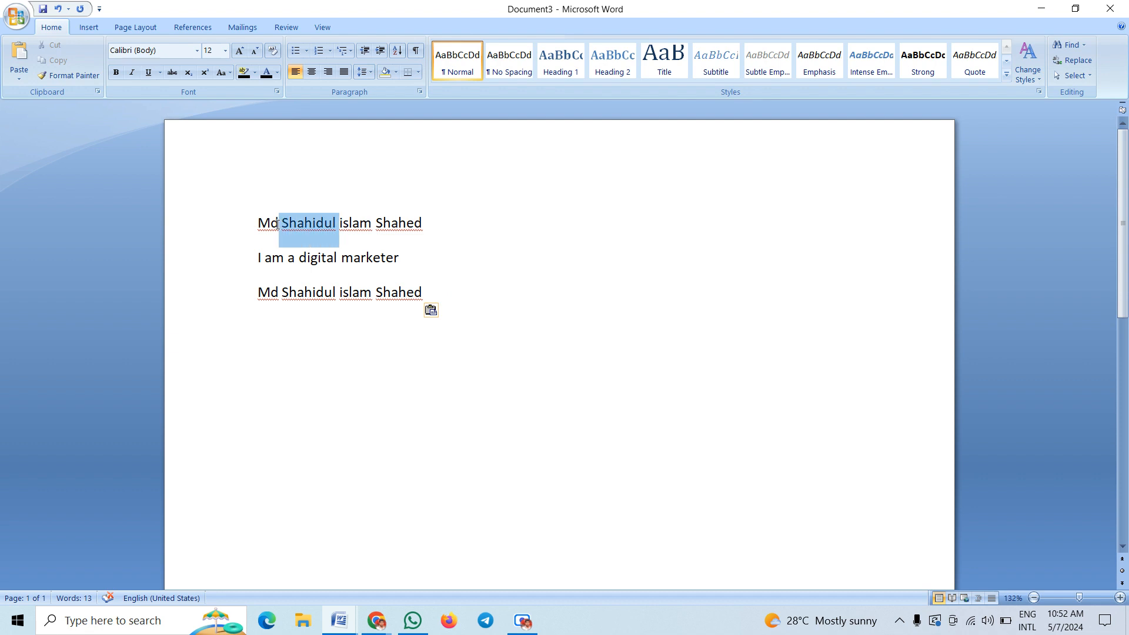
click(290, 226)
text(s)
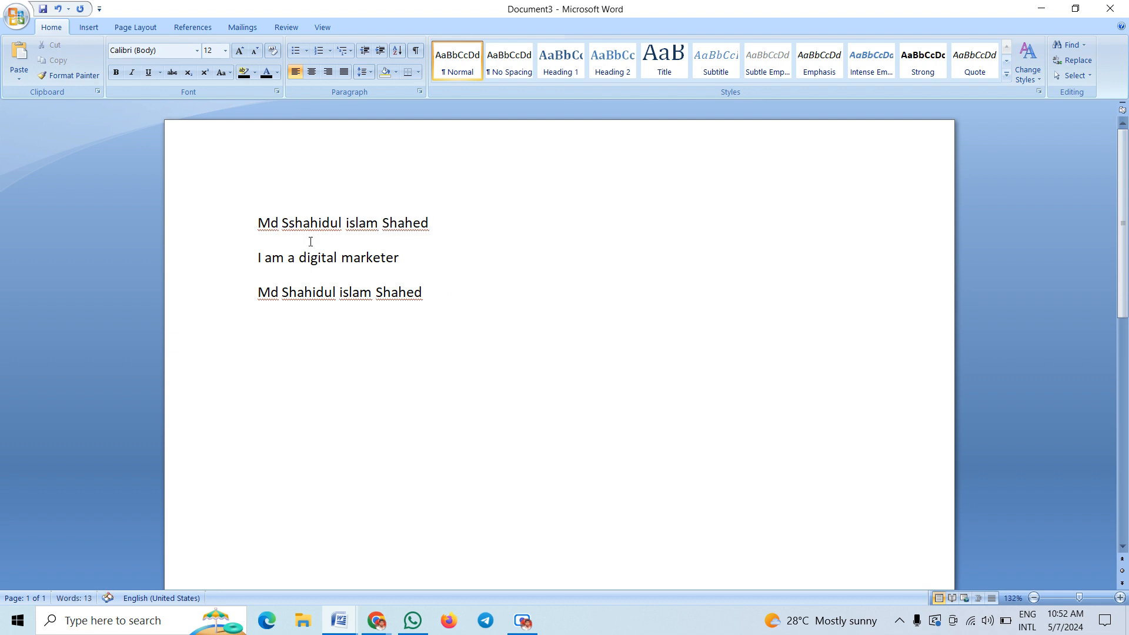
key(BackSpace)
key(BackSpace)
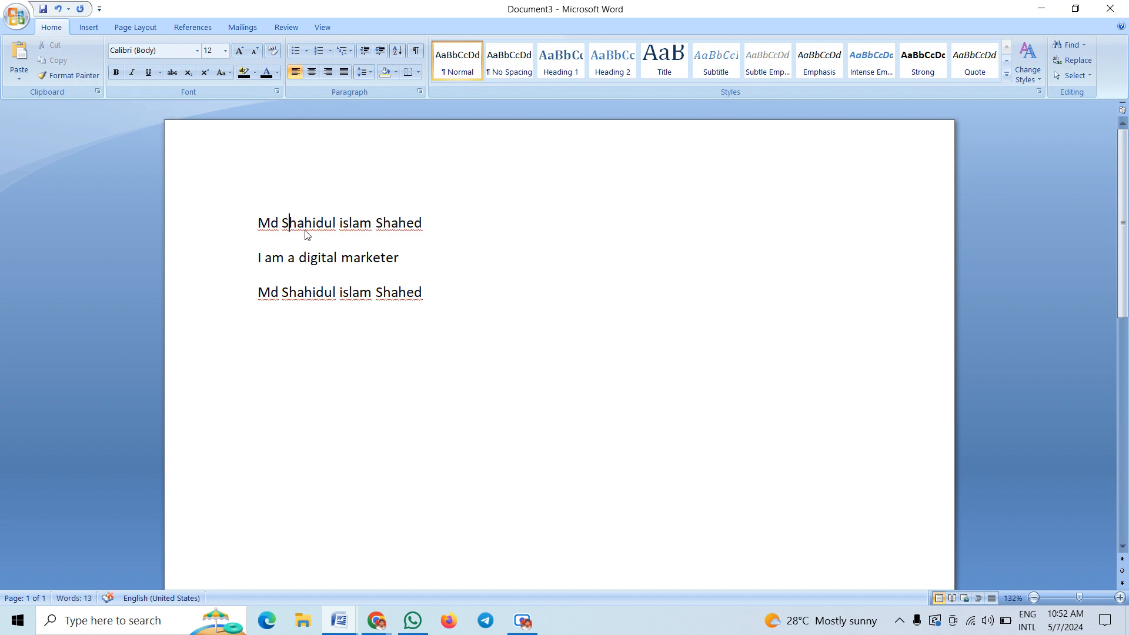
text(s)
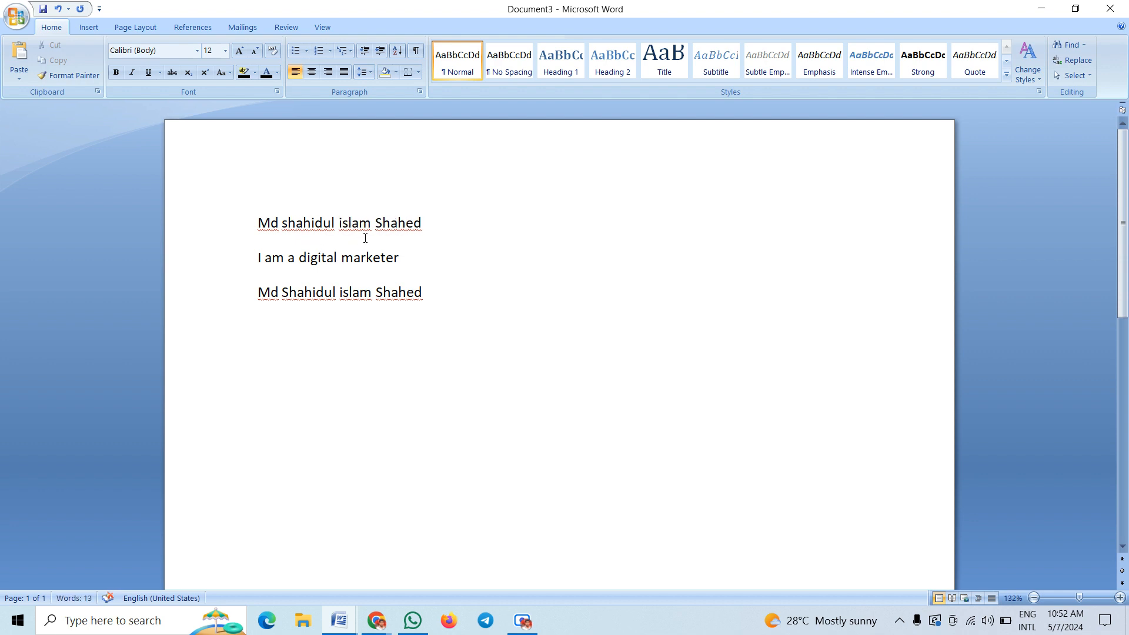
drag(353, 257, 347, 260)
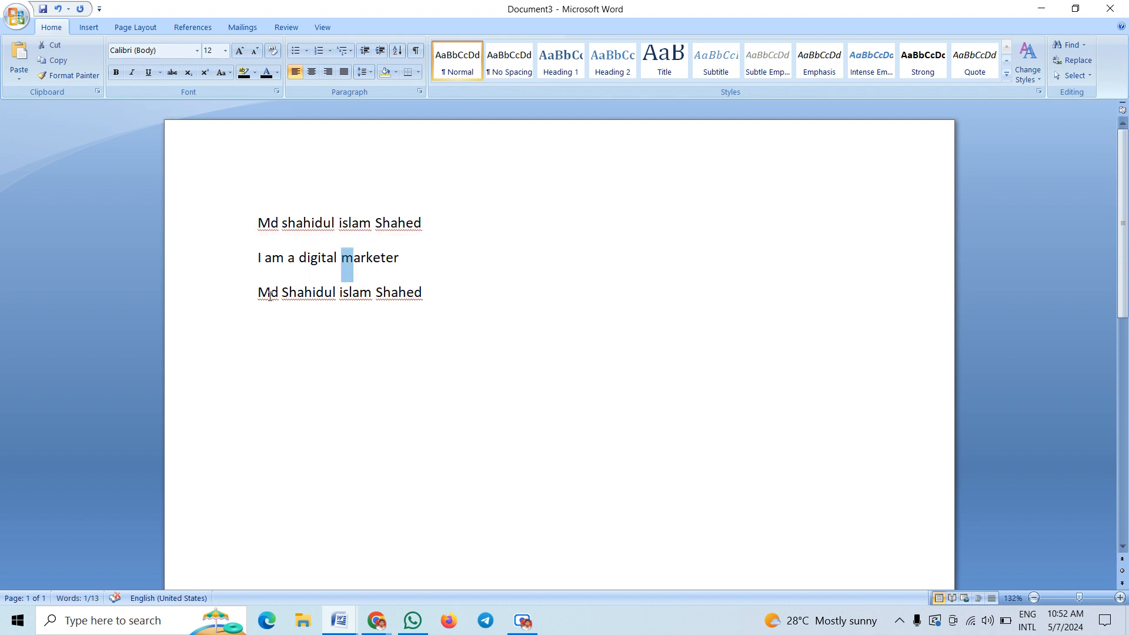
On line 3, lowercase the first letter and capitalise the third word 'Islam', then select all lines
mouse_move(269, 296)
mouse_down()
mouse_move(254, 295)
mouse_move(282, 294)
mouse_up()
text(md s)
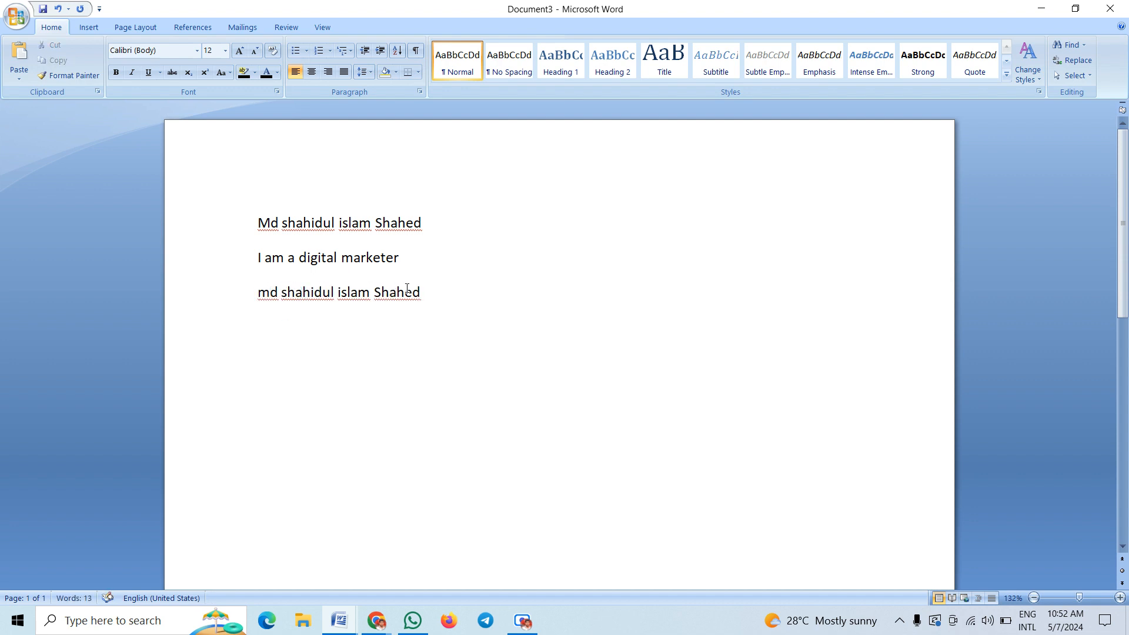
drag(343, 293, 339, 292)
text(L)
click(368, 330)
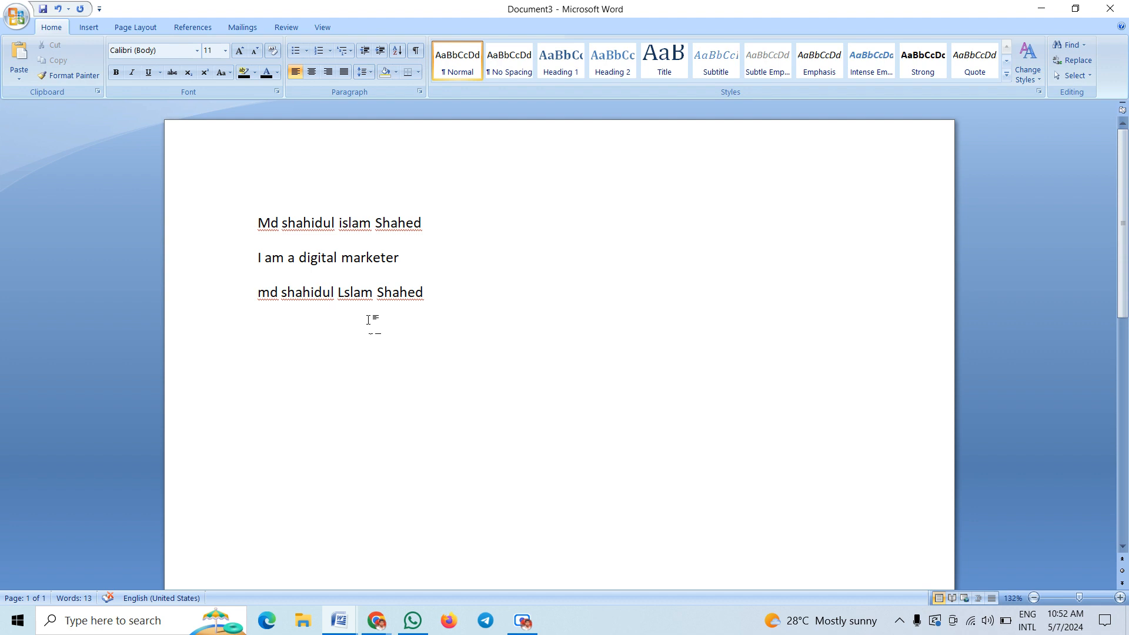
click(343, 296)
key(BackSpace)
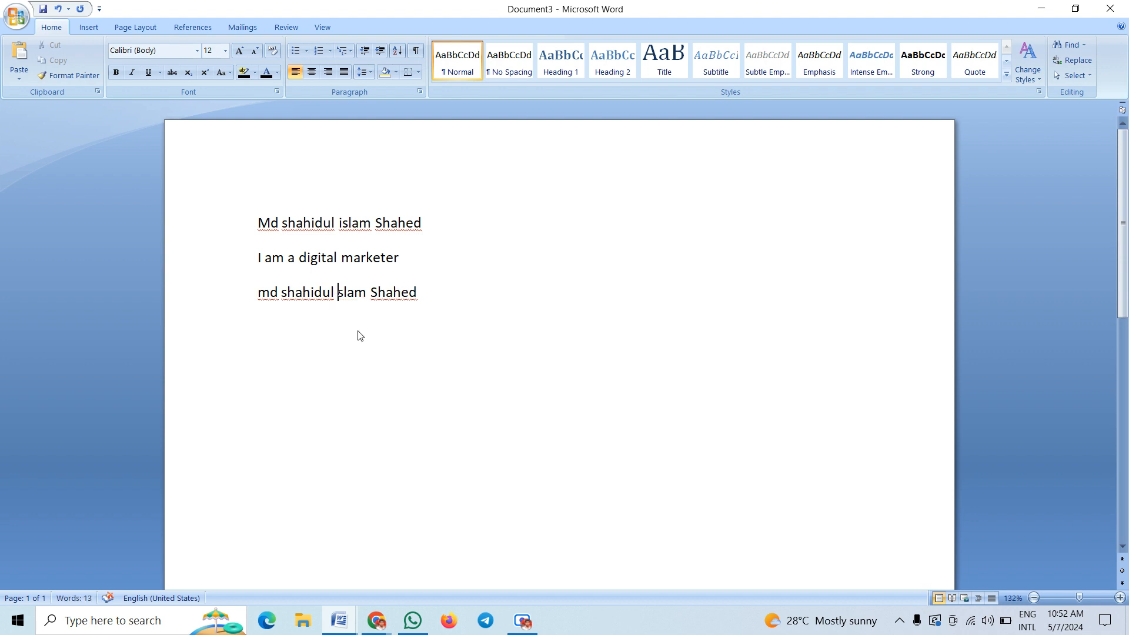
text(I)
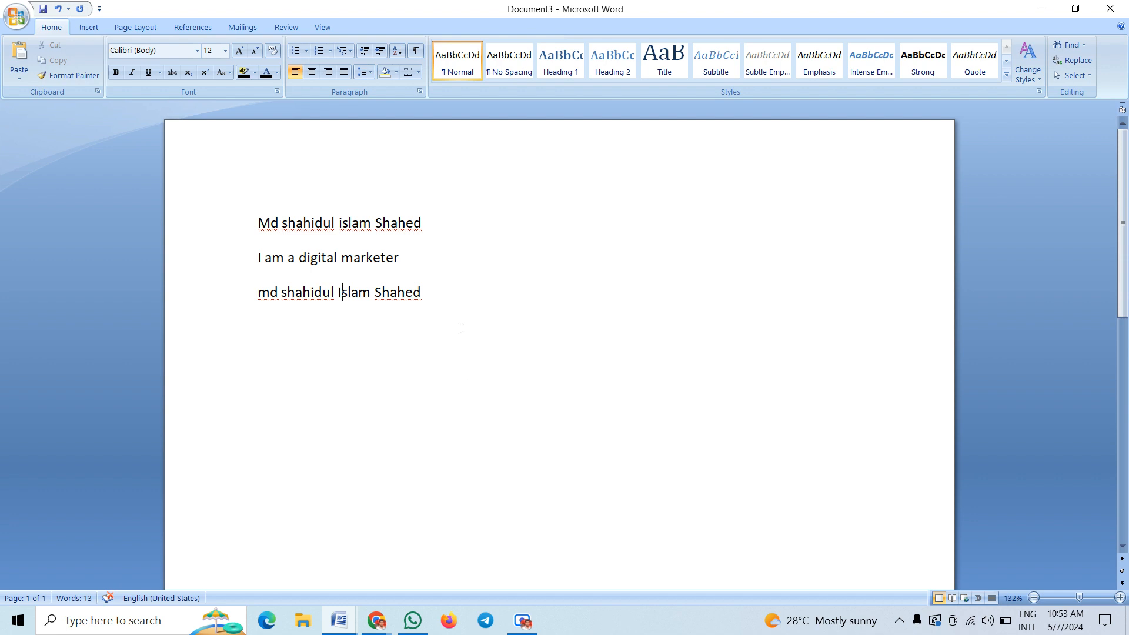
drag(440, 304, 250, 222)
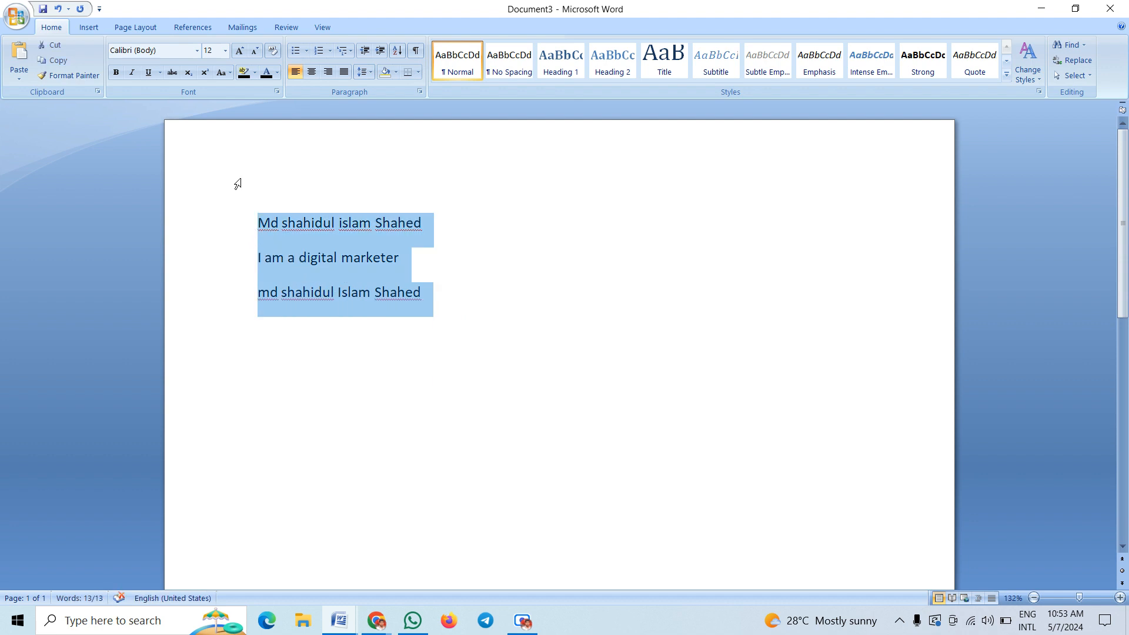
Apply Sentence case to all three lines using Change Case
click(233, 77)
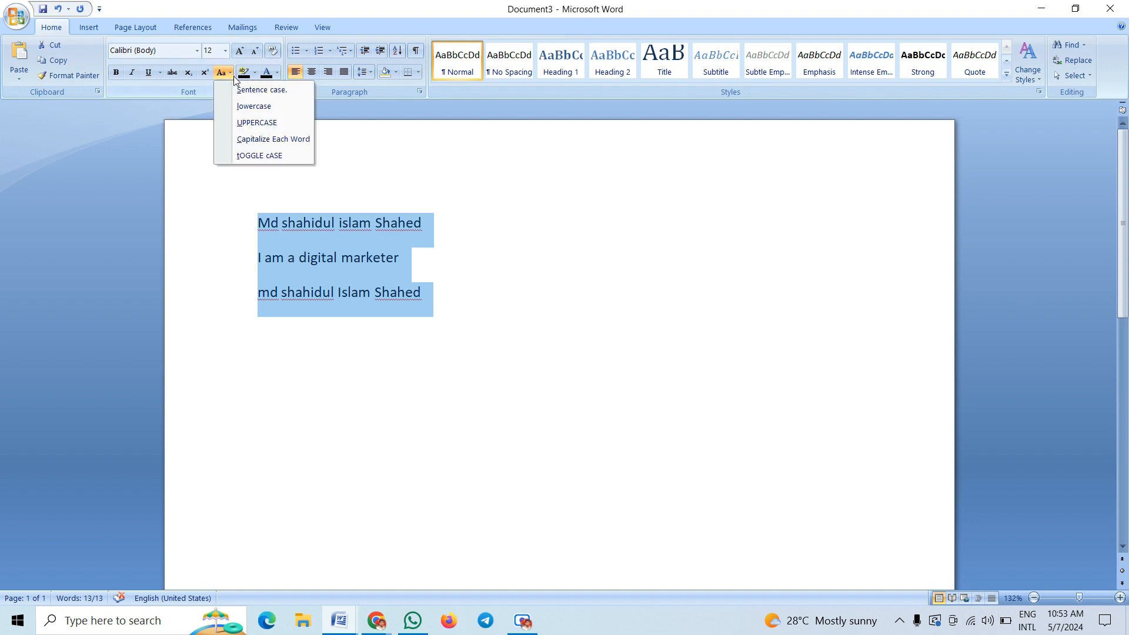
click(267, 93)
click(290, 291)
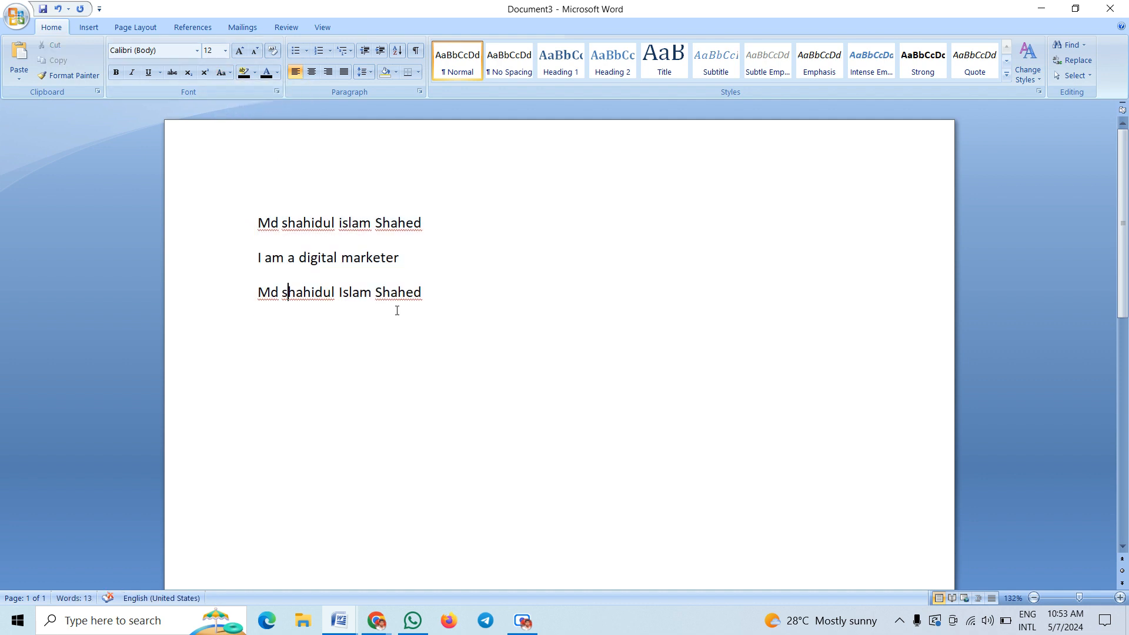
key(ctrl+a)
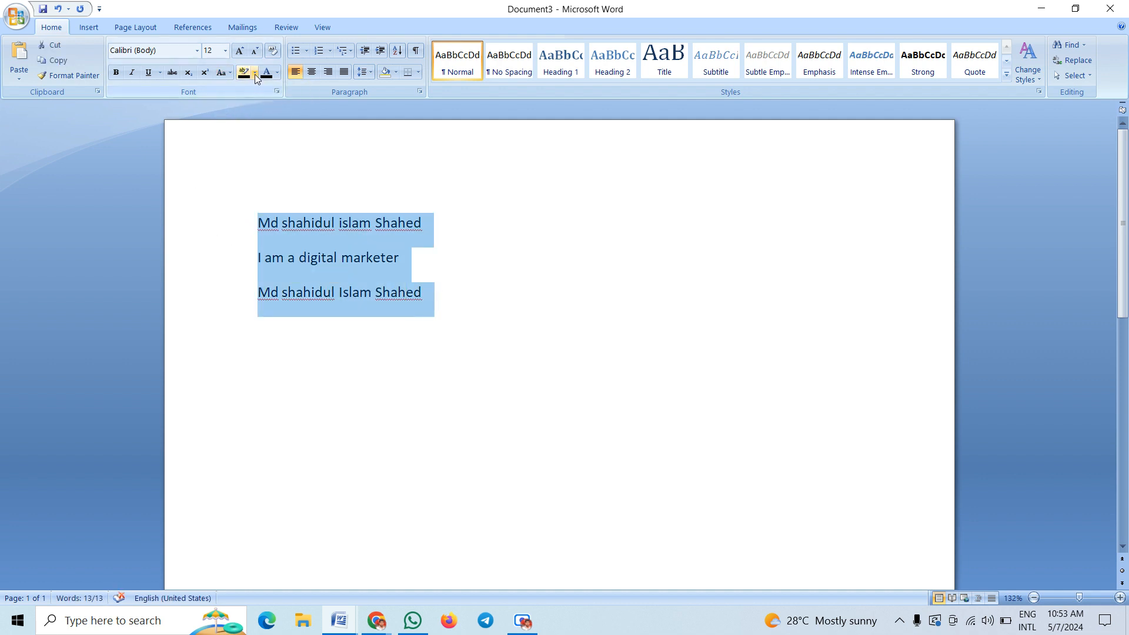
click(231, 75)
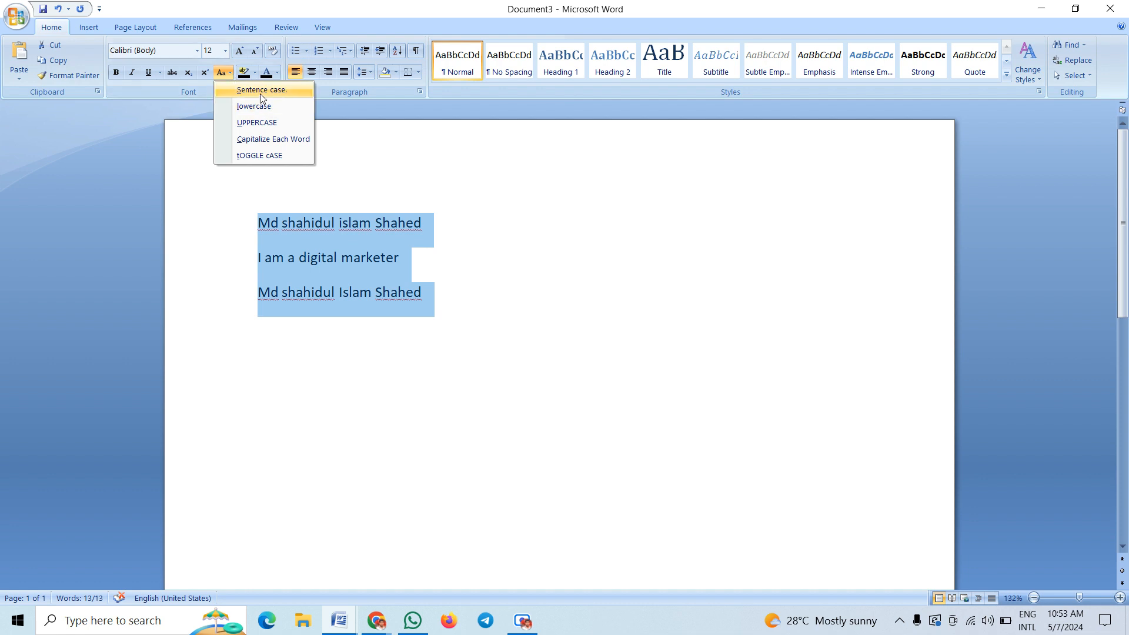
click(262, 92)
click(280, 224)
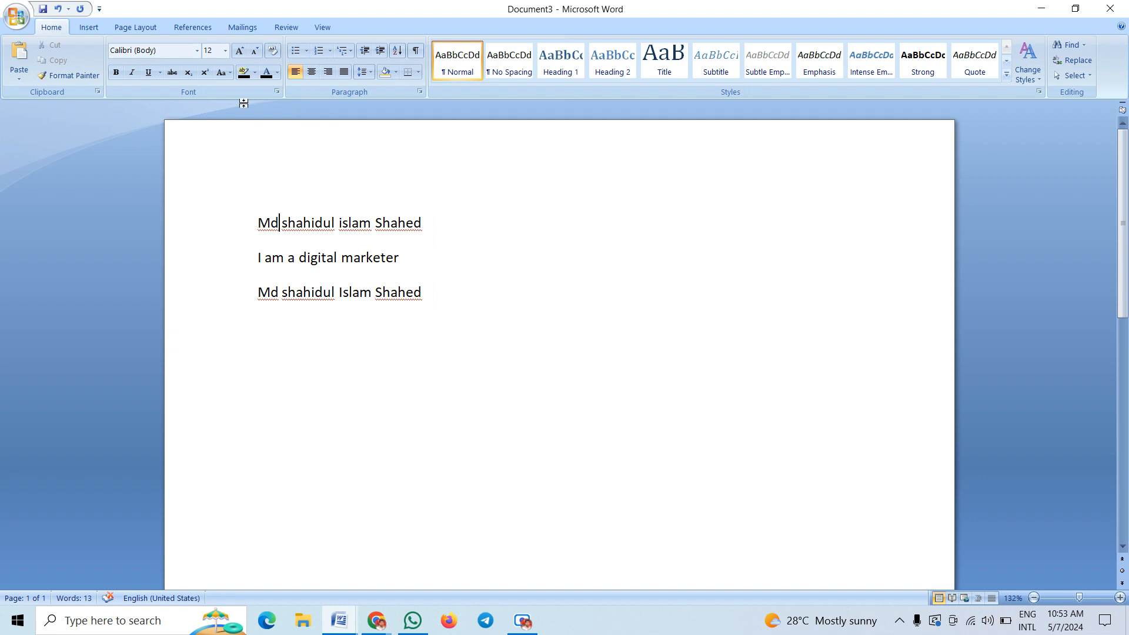
Convert all three lines to lowercase with Change Case
click(226, 73)
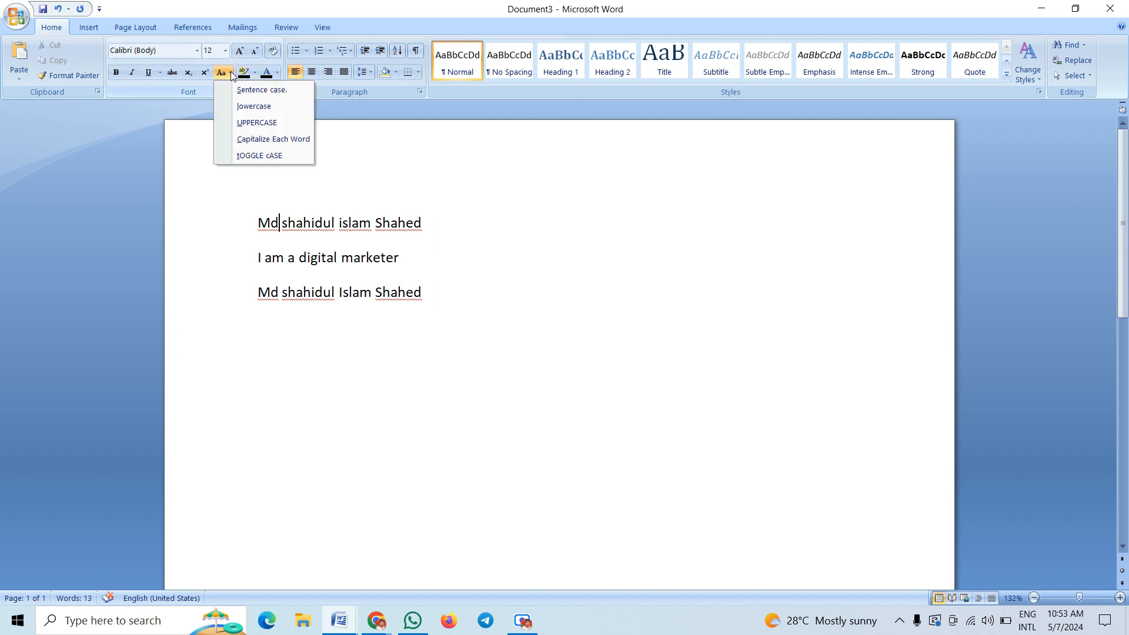
click(252, 107)
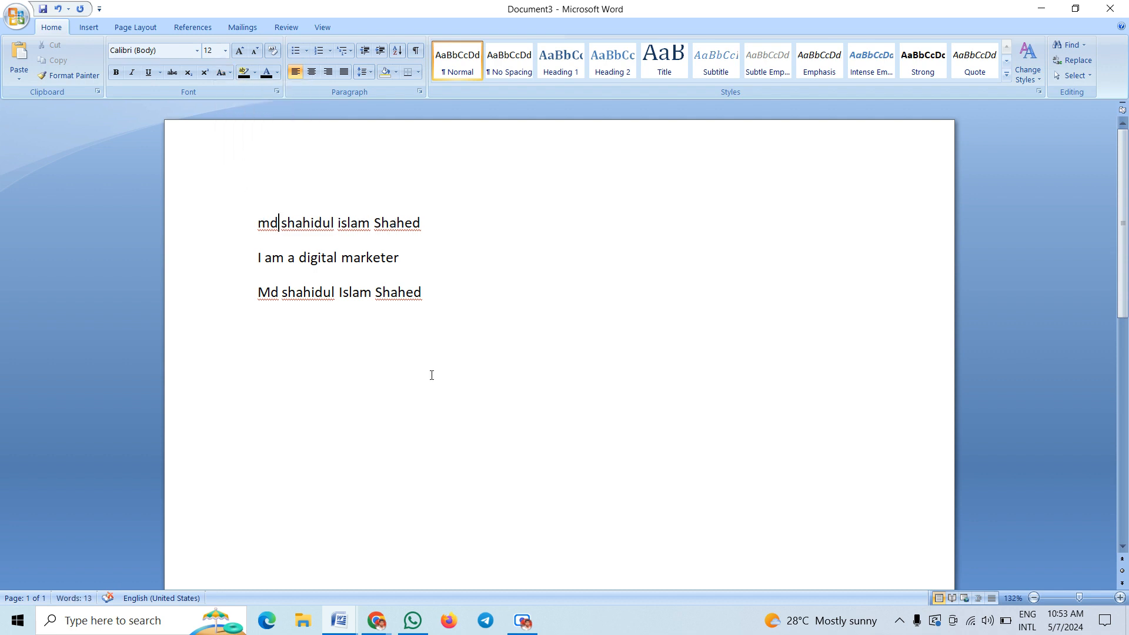
double_click(390, 313)
drag(391, 314, 237, 207)
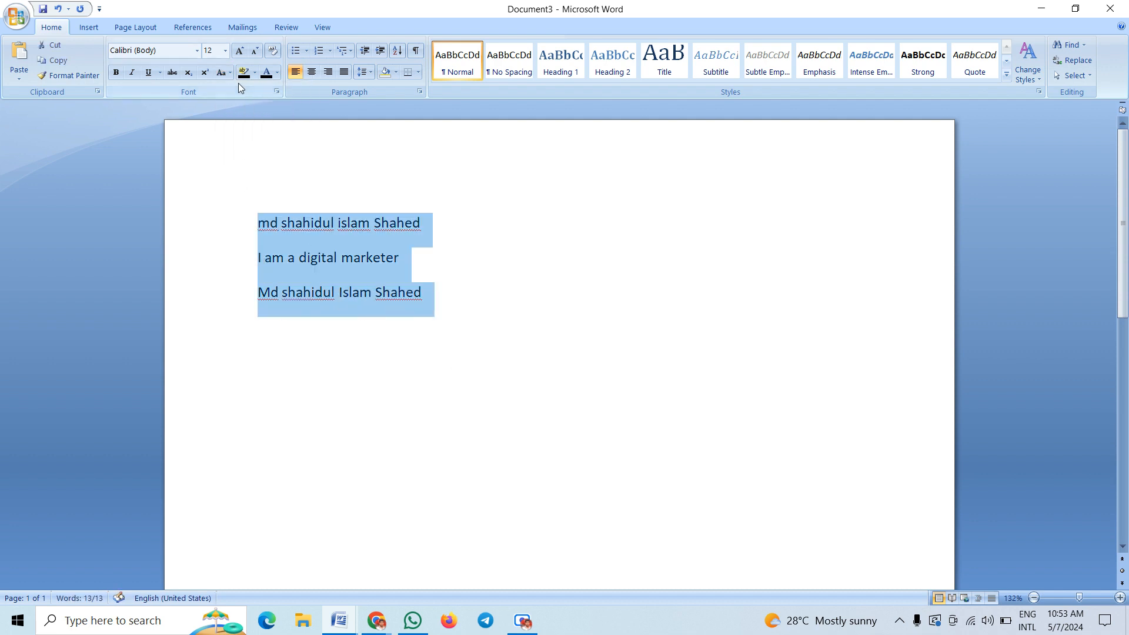
click(228, 72)
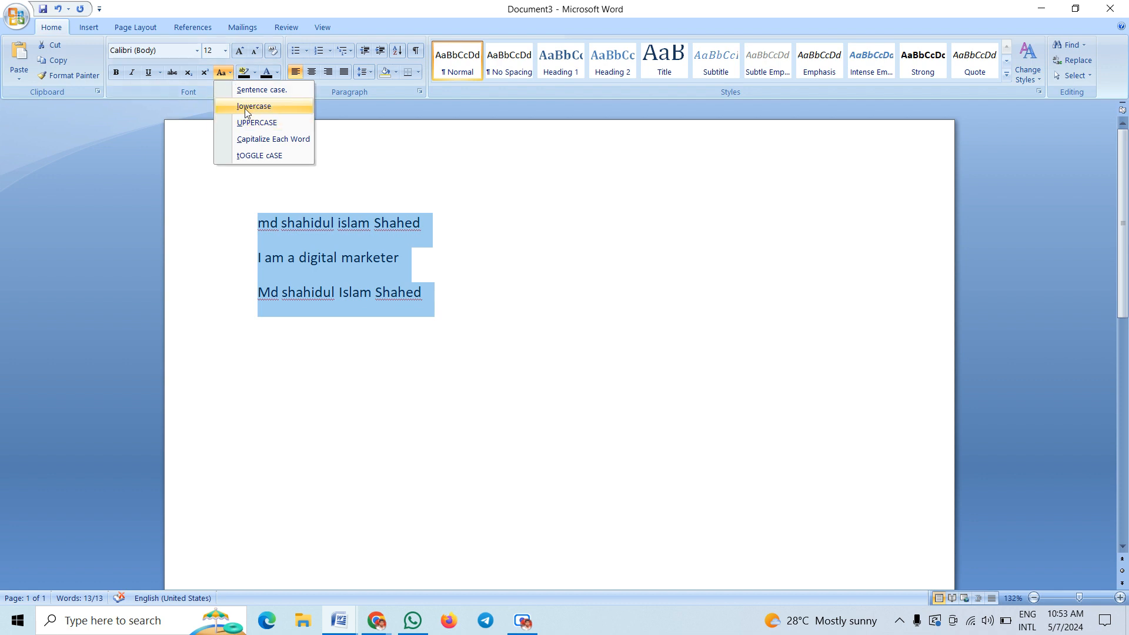
click(245, 107)
click(459, 339)
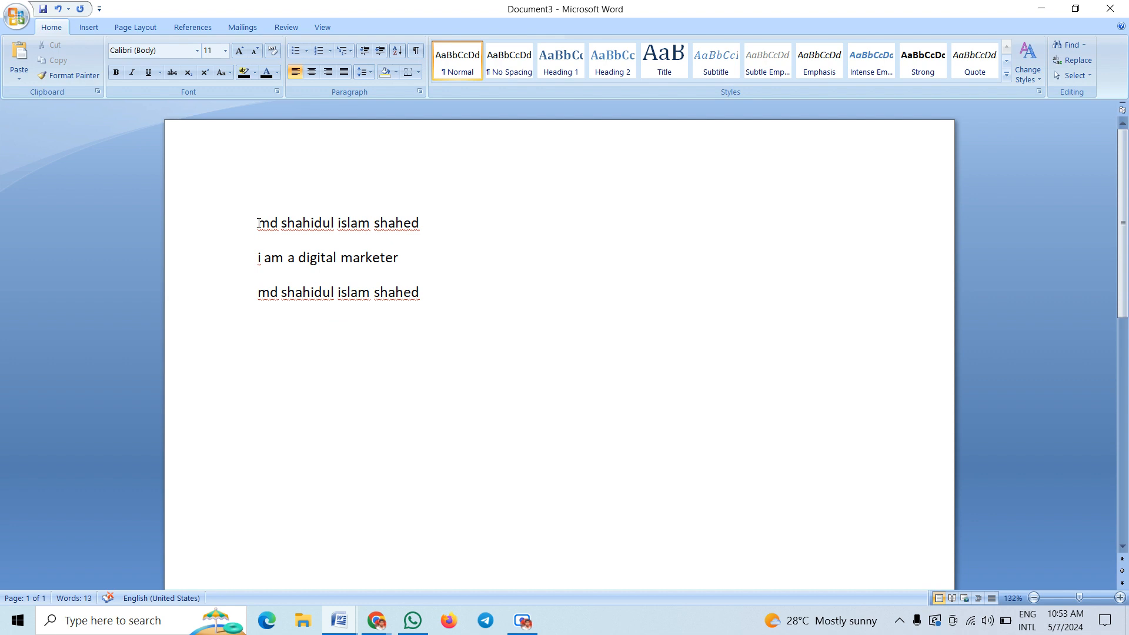
Convert all three lines to UPPERCASE, e.g. 'I AM A DIGITAL MARKETER'
drag(258, 224, 436, 304)
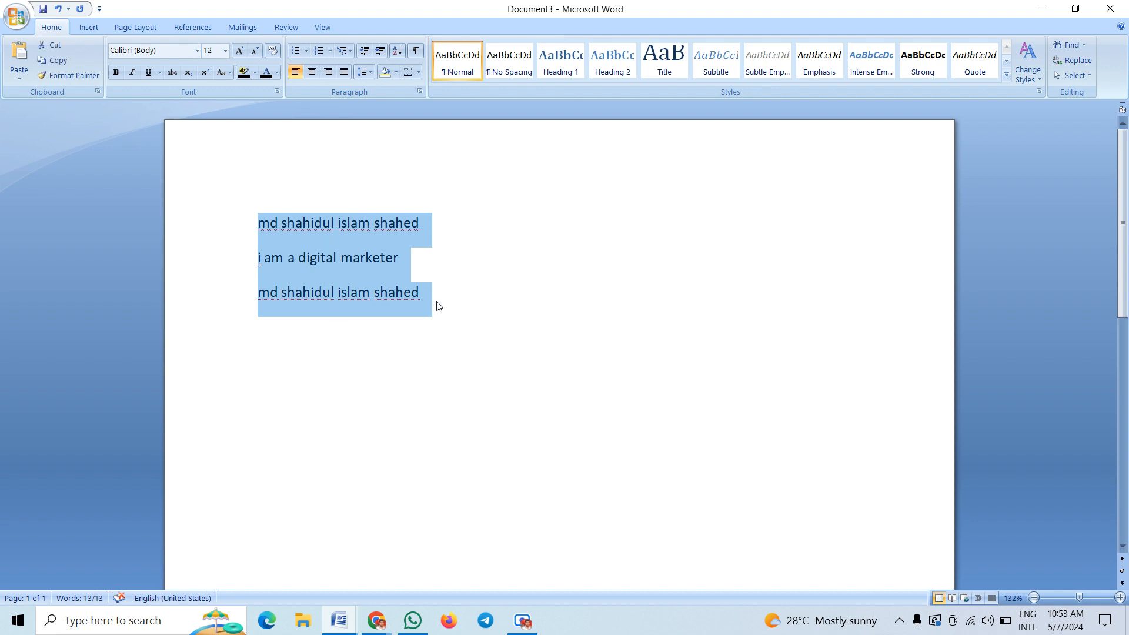
click(227, 72)
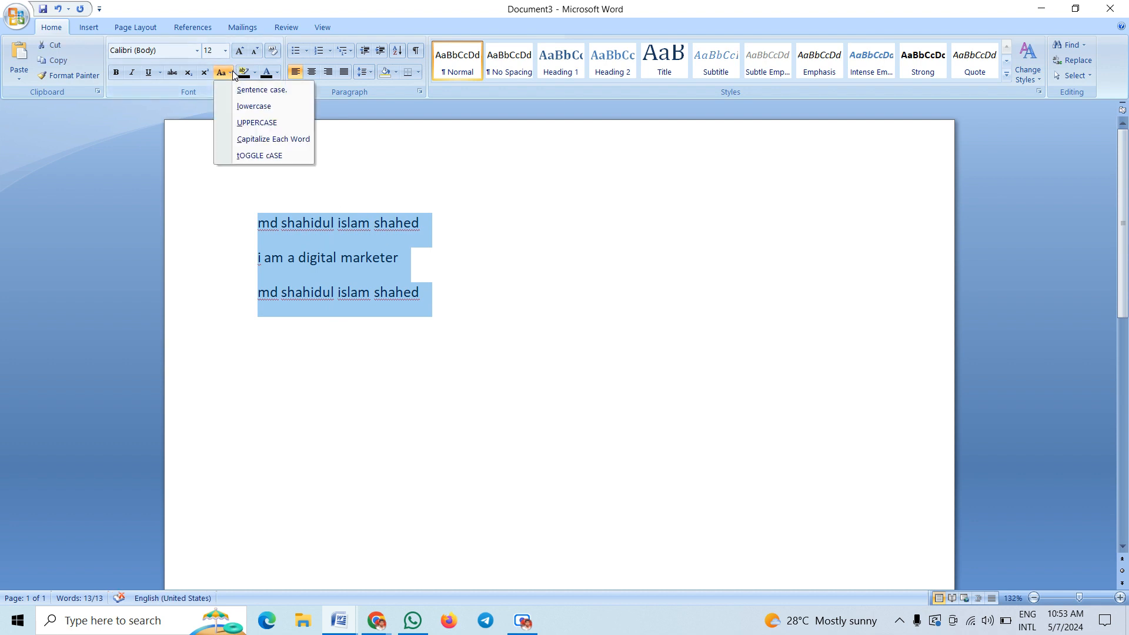
click(254, 125)
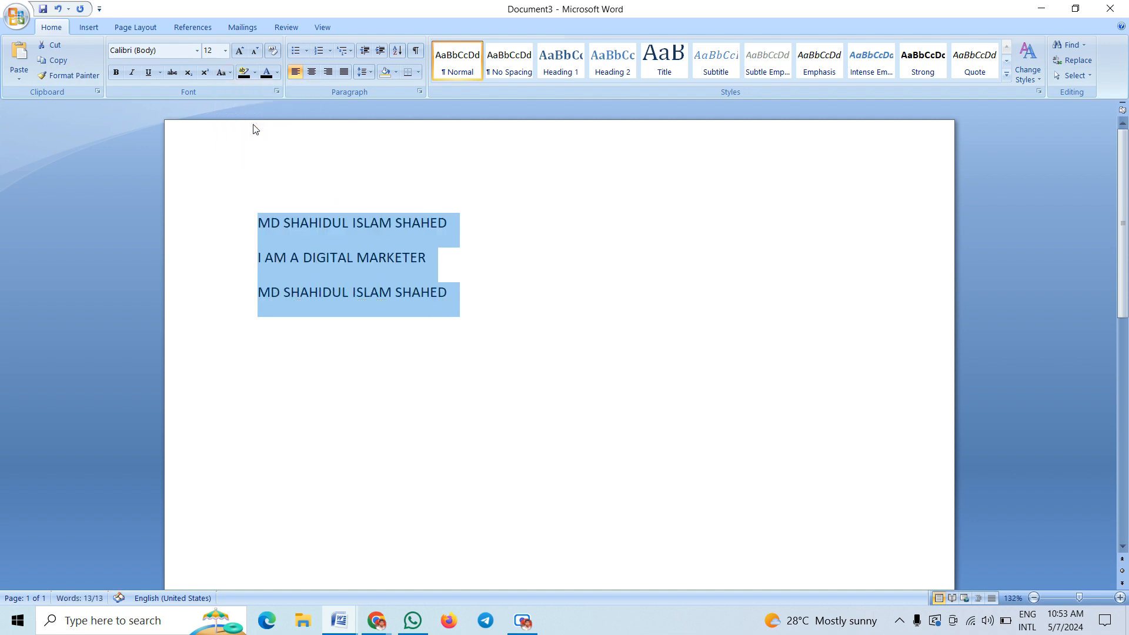
click(389, 345)
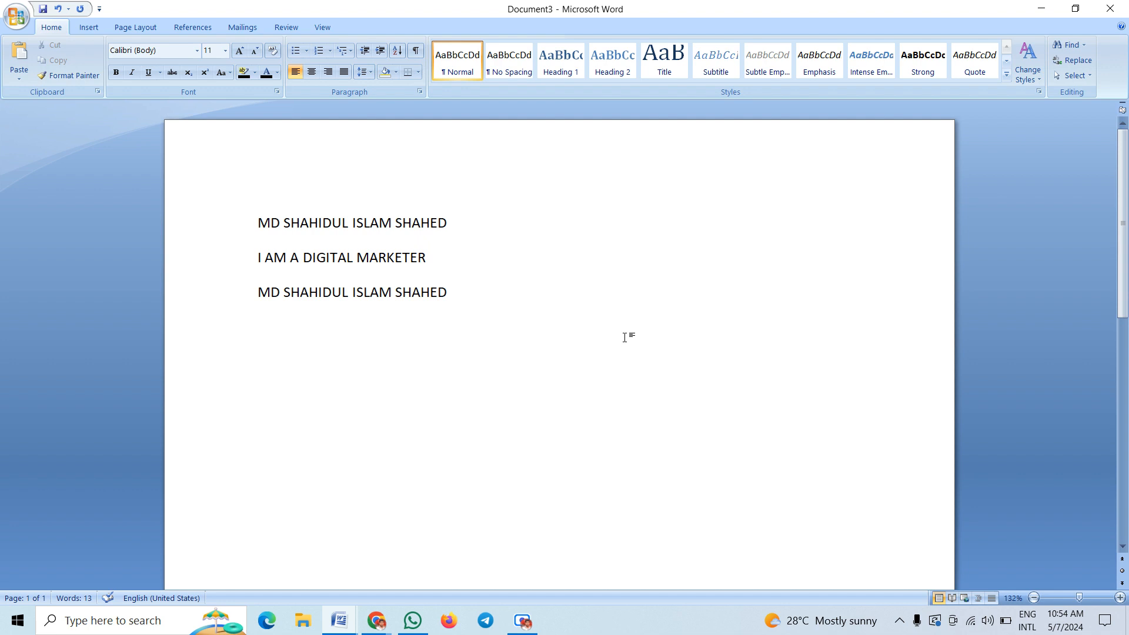
Convert all three lines to Sentence case with Change Case
drag(476, 292, 207, 240)
click(228, 74)
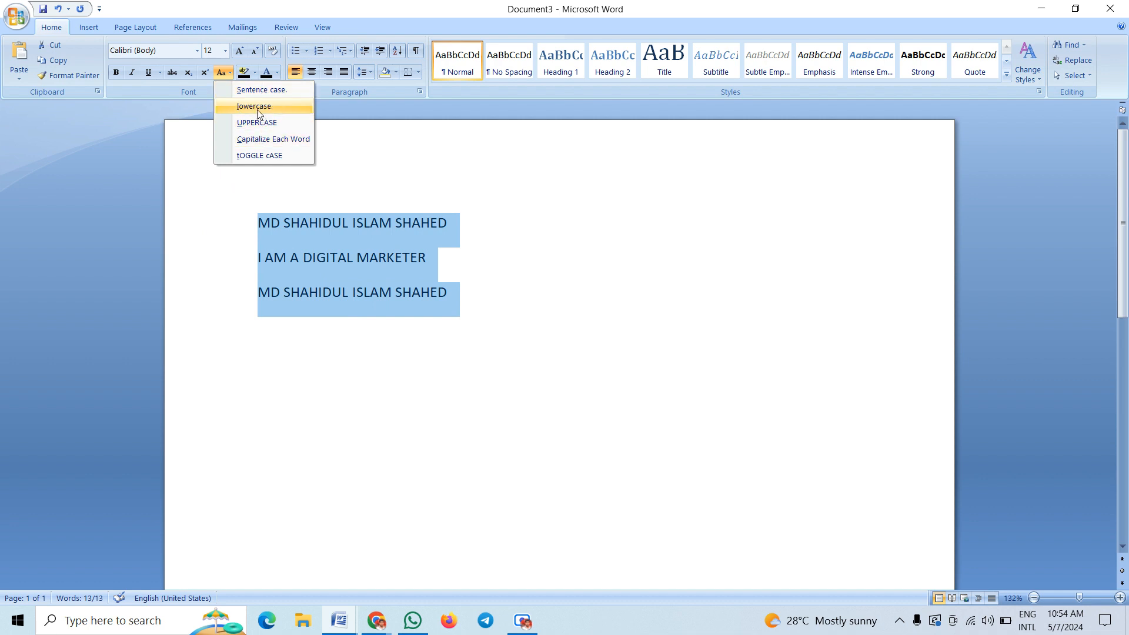
click(262, 90)
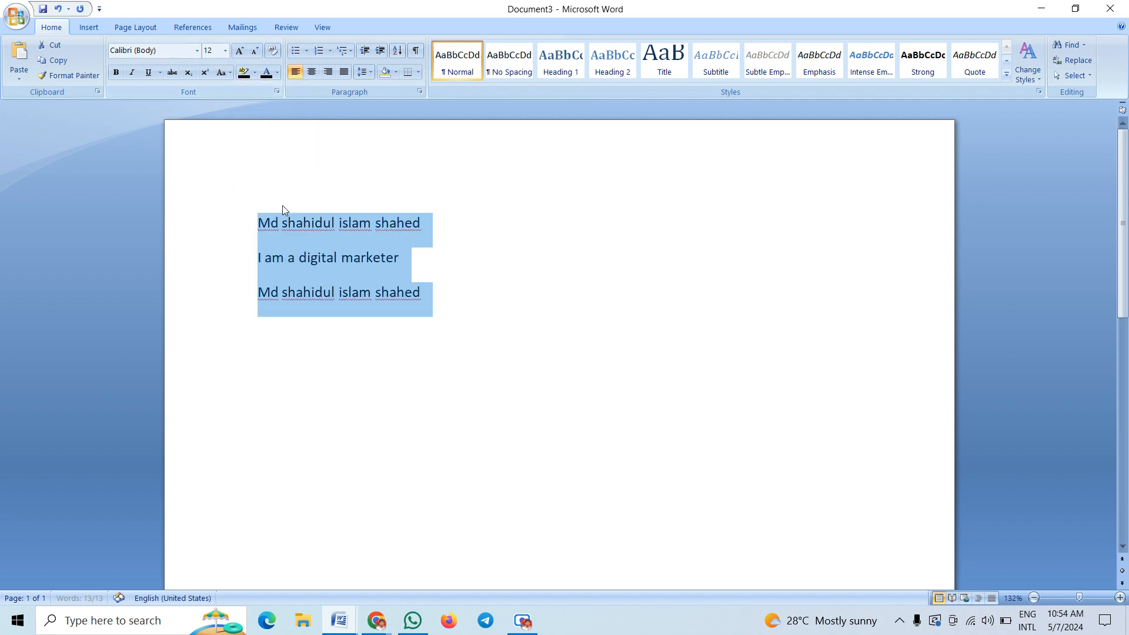
click(311, 259)
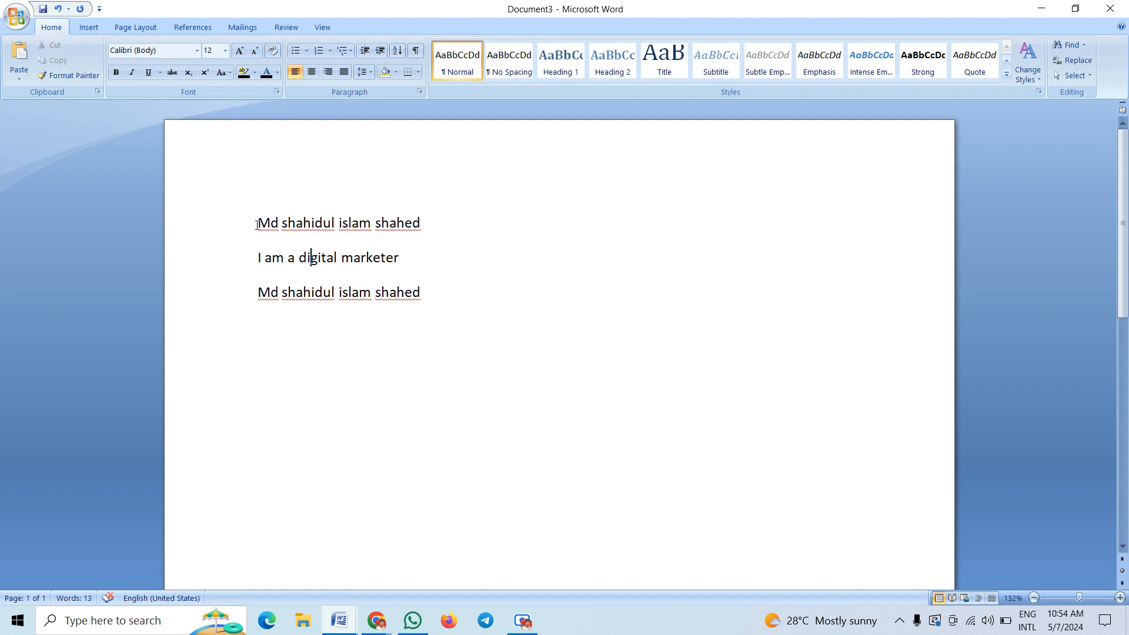
drag(258, 223, 281, 294)
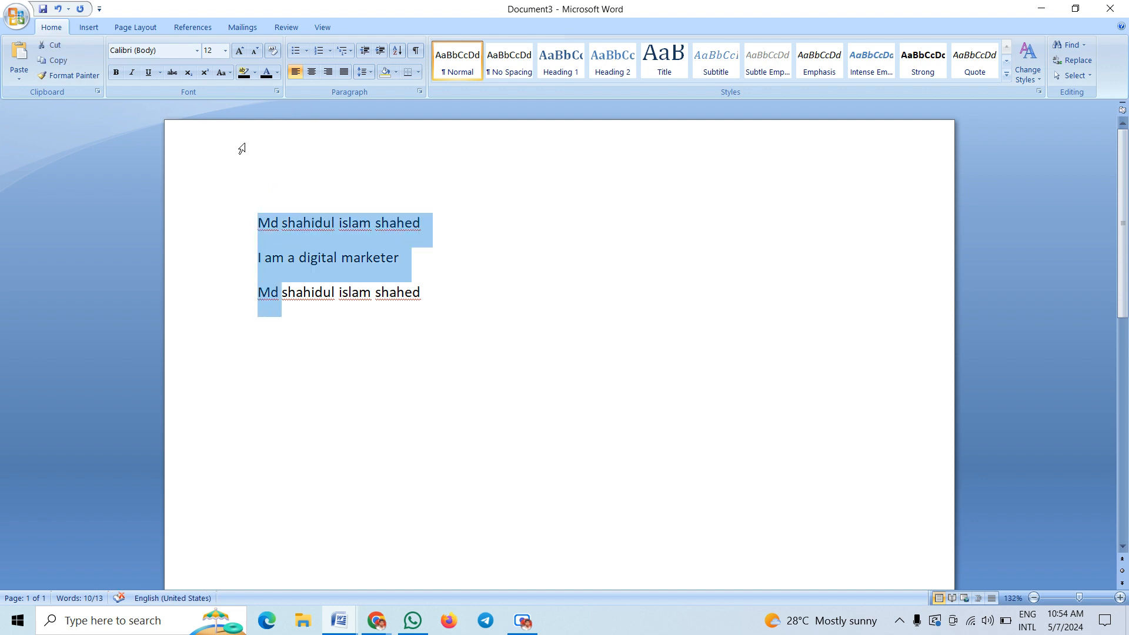
drag(253, 219, 450, 319)
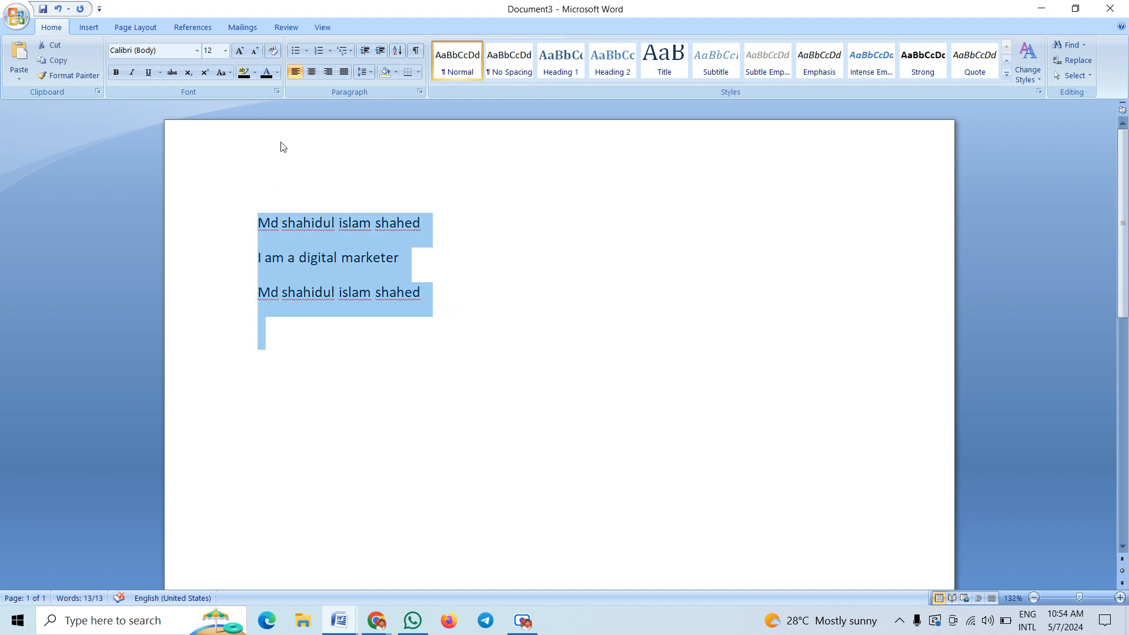
click(268, 228)
Check the capital letters across the three lines by selecting them, then select all three lines
drag(268, 227, 253, 222)
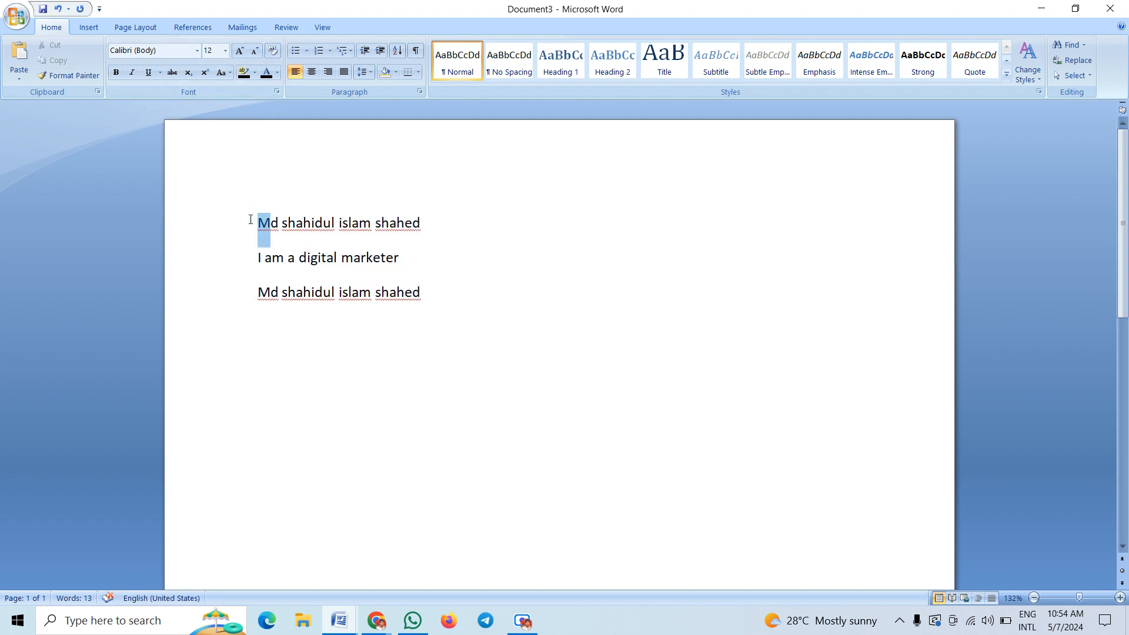
double_click(259, 258)
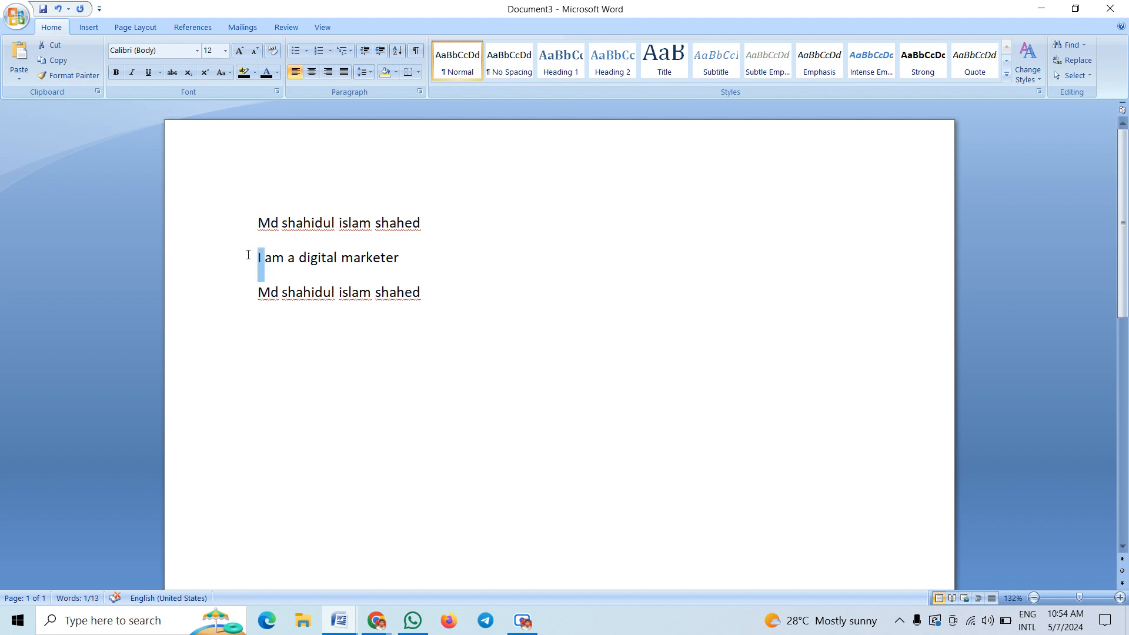
click(266, 292)
drag(268, 292, 253, 292)
drag(339, 295, 380, 300)
click(345, 257)
drag(299, 259, 306, 259)
drag(380, 225, 428, 233)
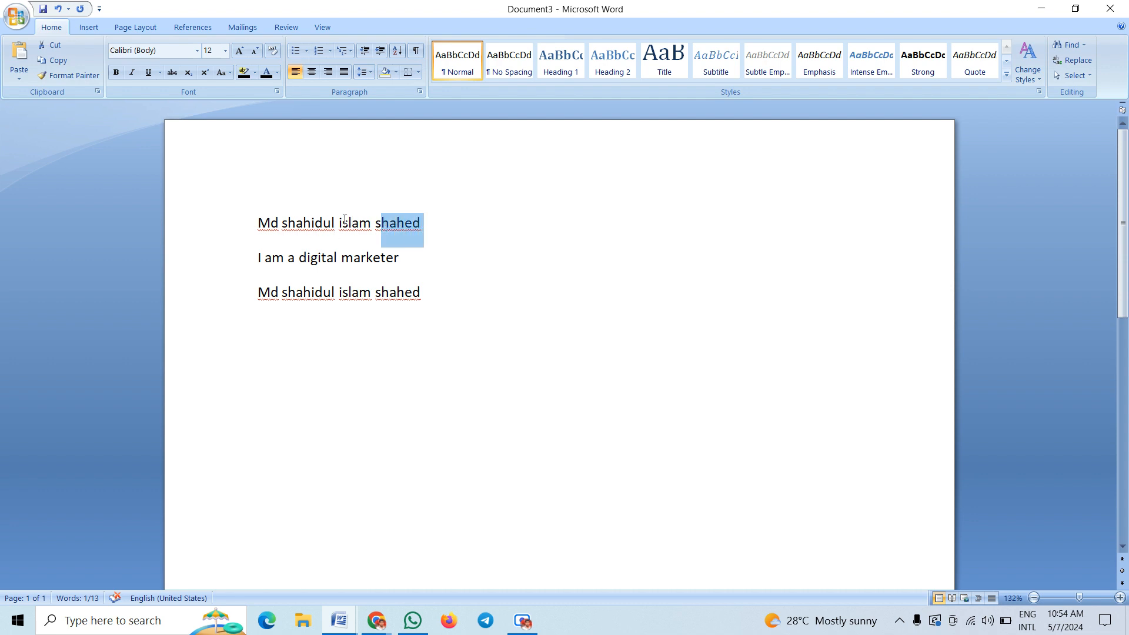
drag(345, 223, 337, 224)
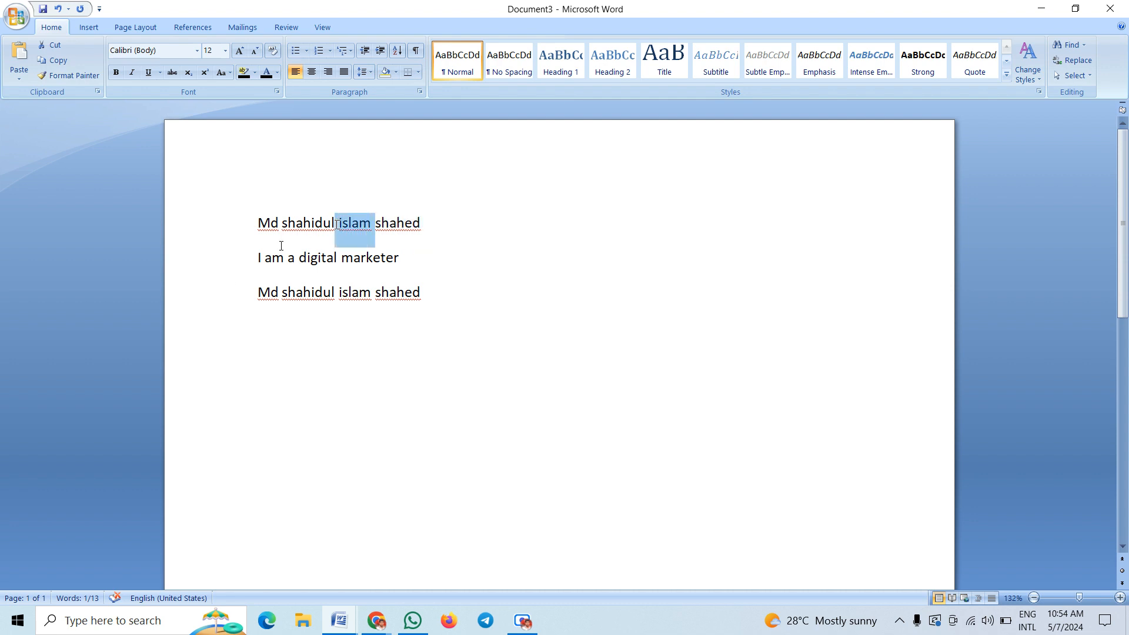
click(274, 222)
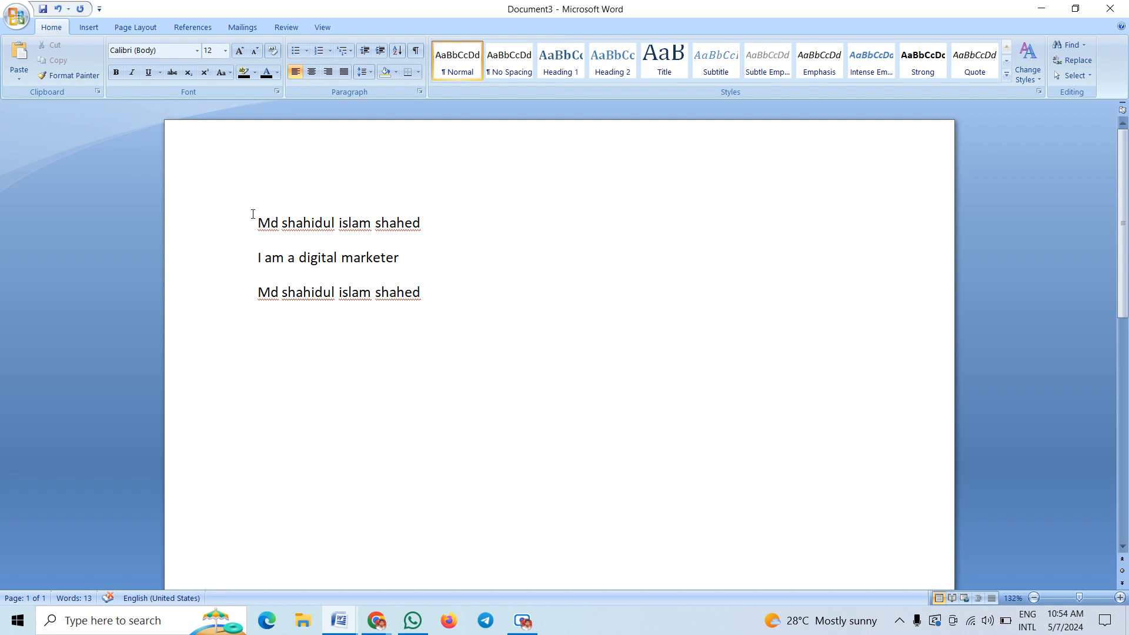
drag(246, 214, 496, 292)
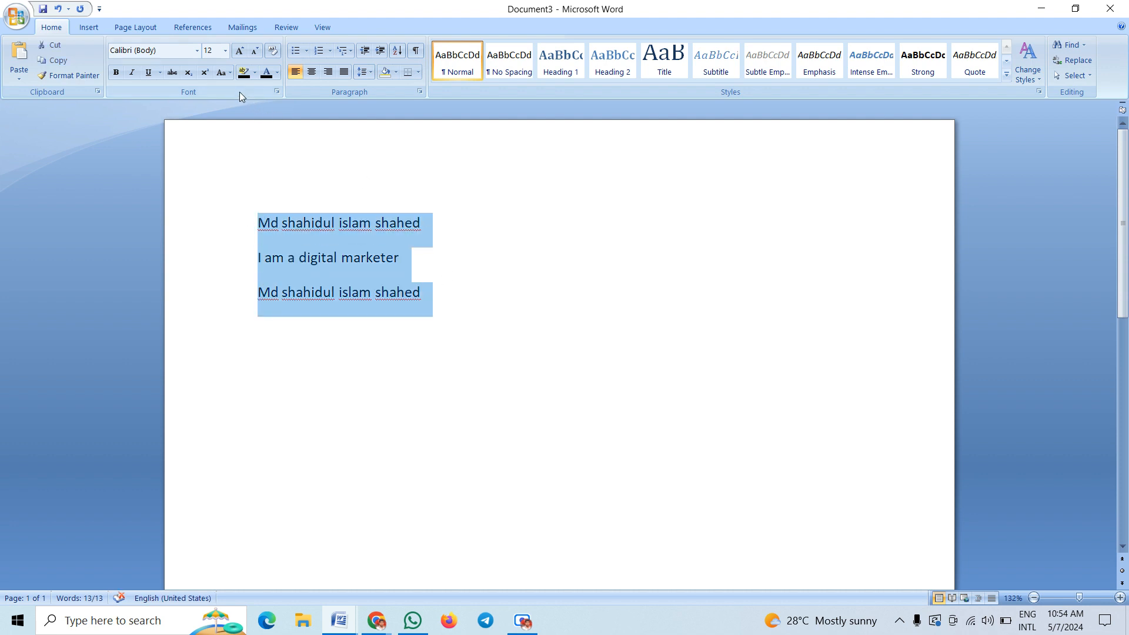
Apply Capitalize Each Word so the middle line reads 'I Am A Digital Marketer', then reselect the lines
click(228, 74)
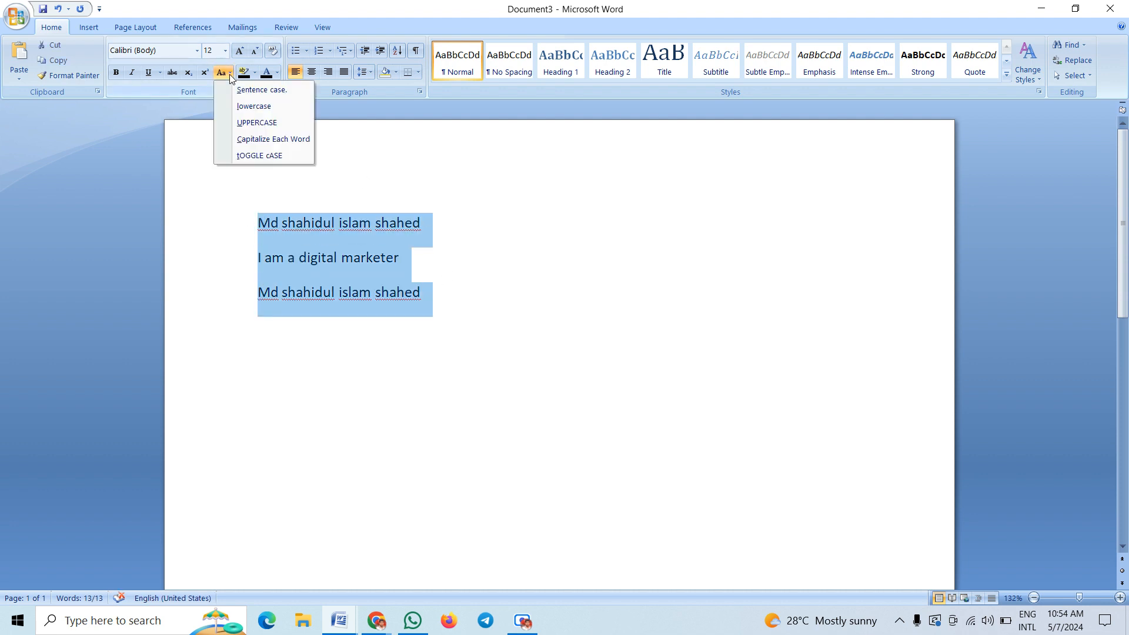
click(295, 142)
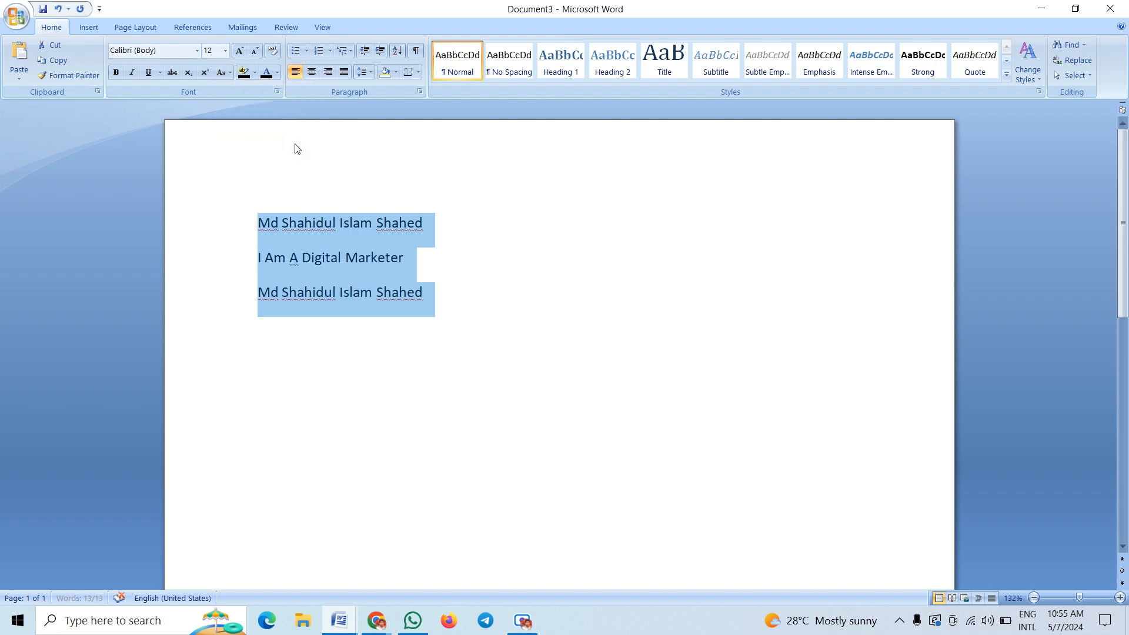
click(354, 290)
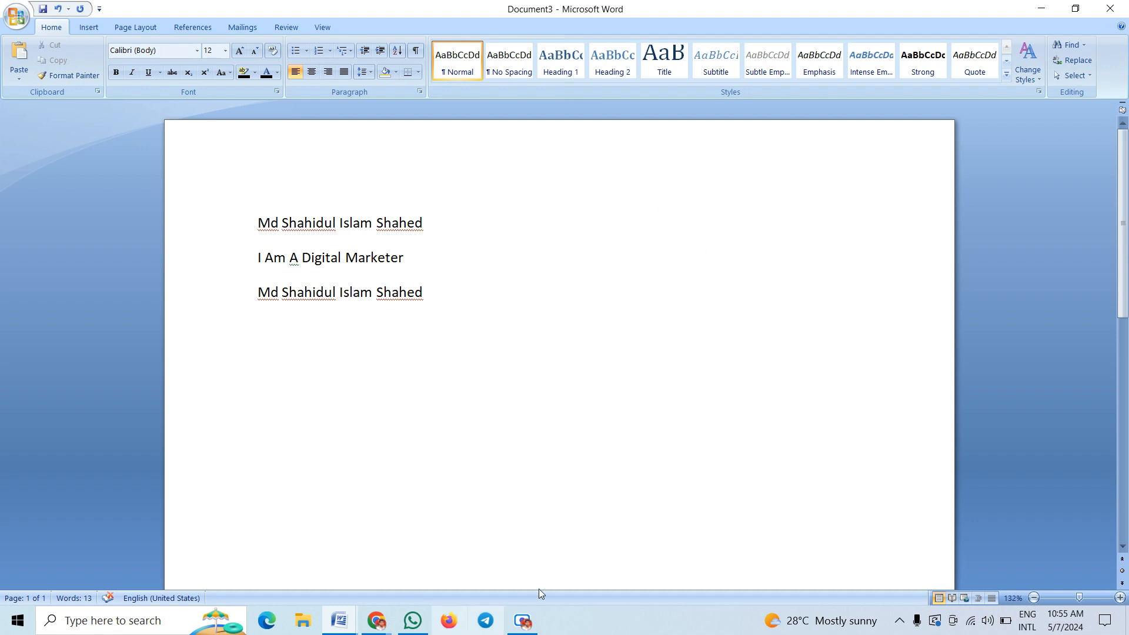
scroll(460, 406, down, 5)
scroll(504, 416, up, 5)
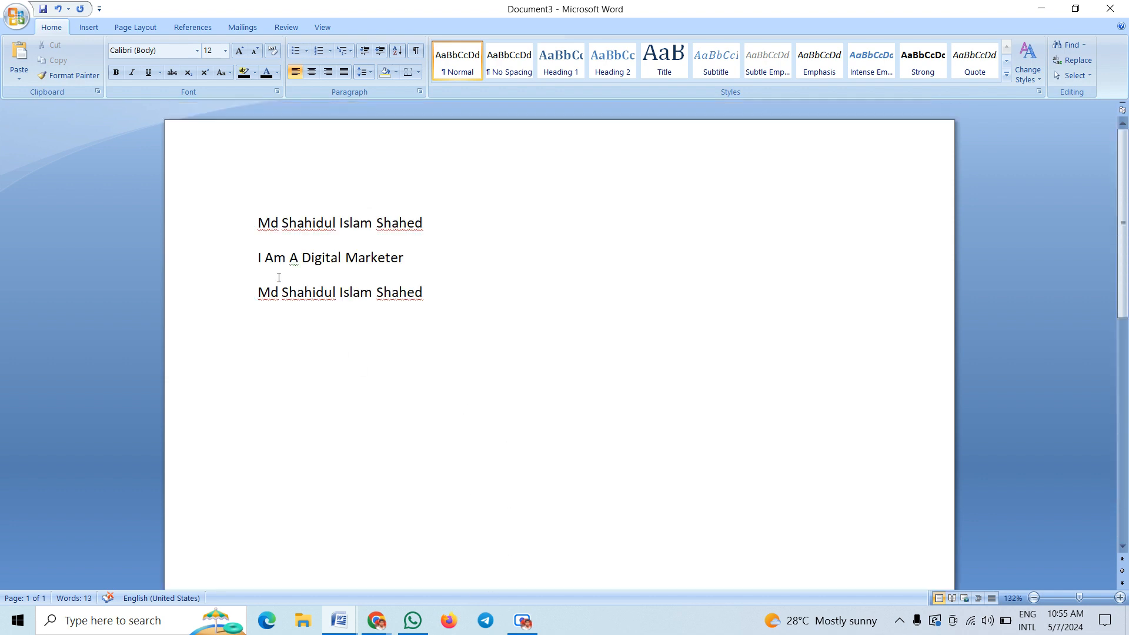
drag(257, 222, 458, 299)
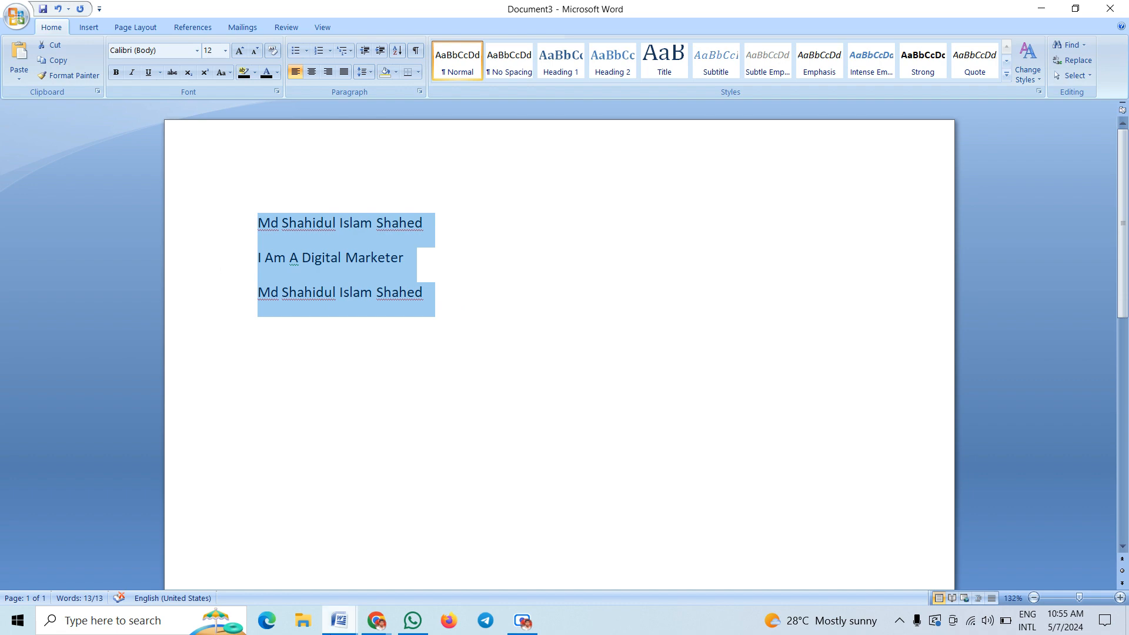
Mute a participant for everyone in Google Meet, then return to the Word document
click(376, 620)
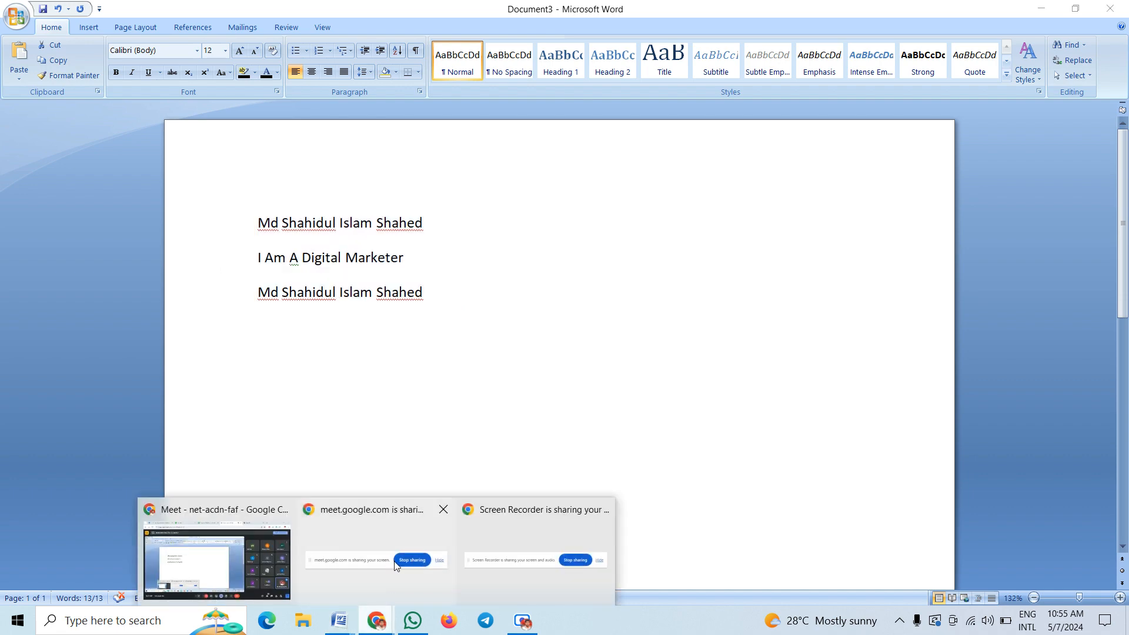
click(287, 560)
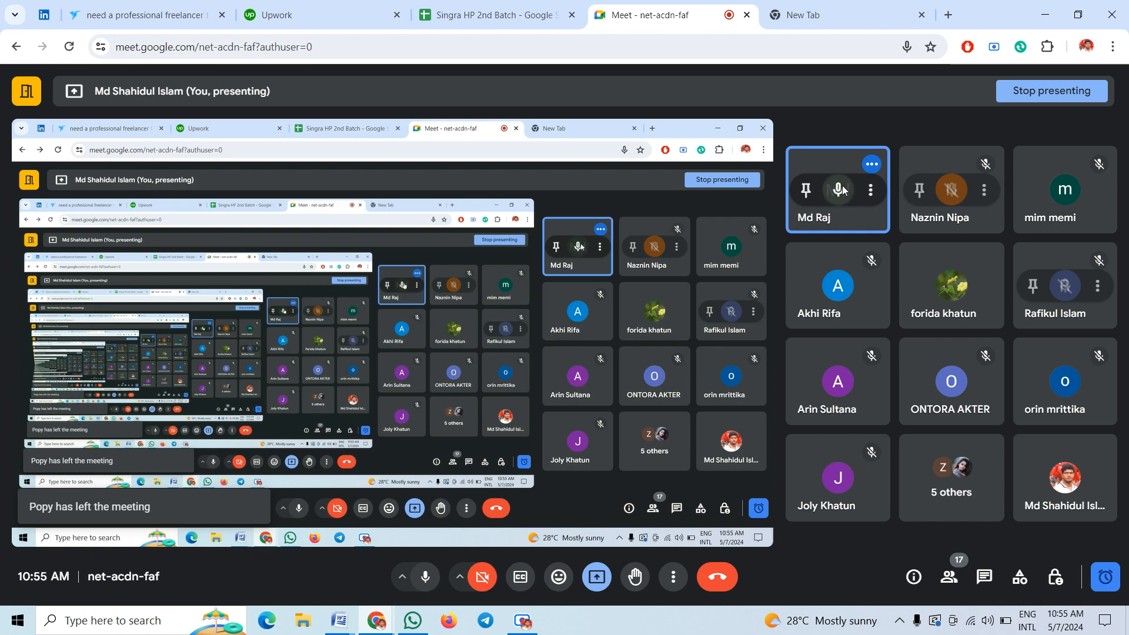
click(840, 189)
click(666, 366)
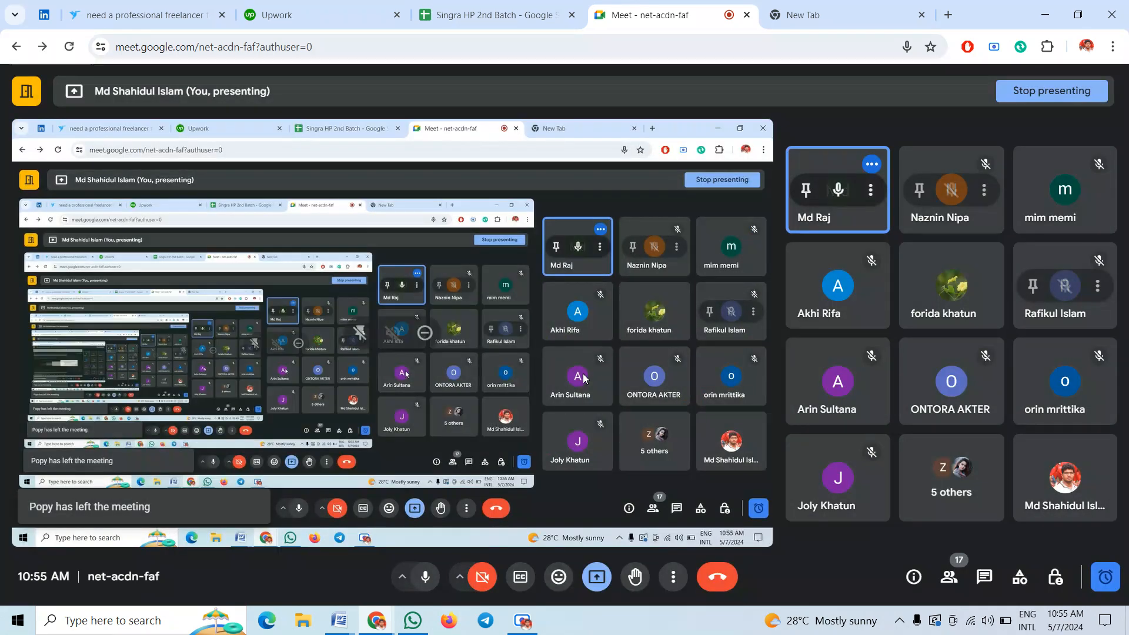
mouse_move(352, 618)
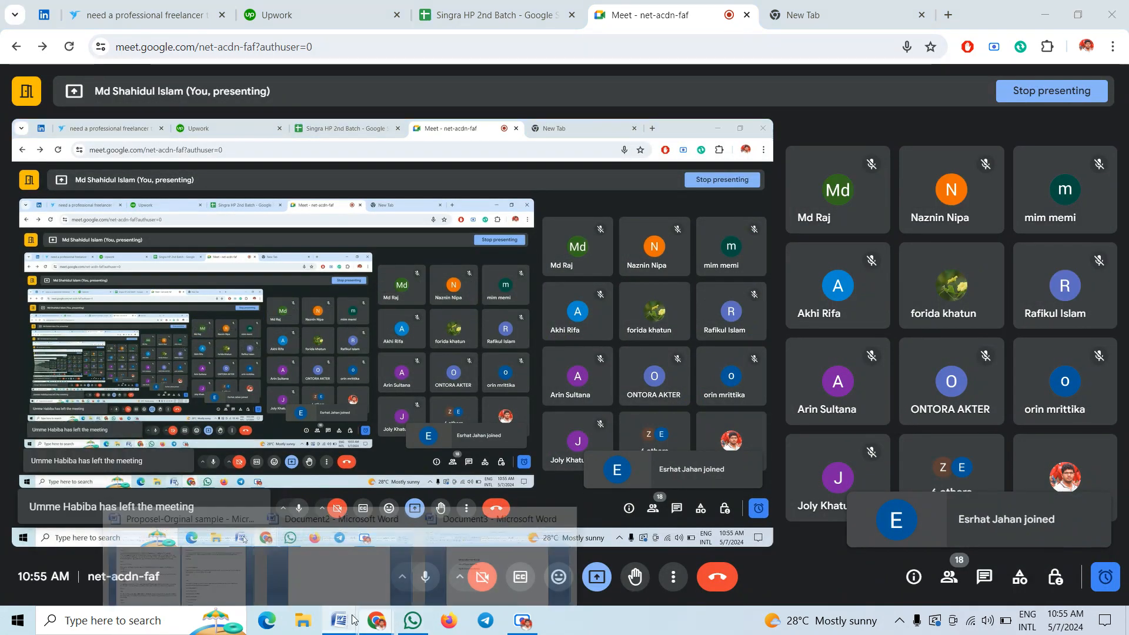
click(474, 537)
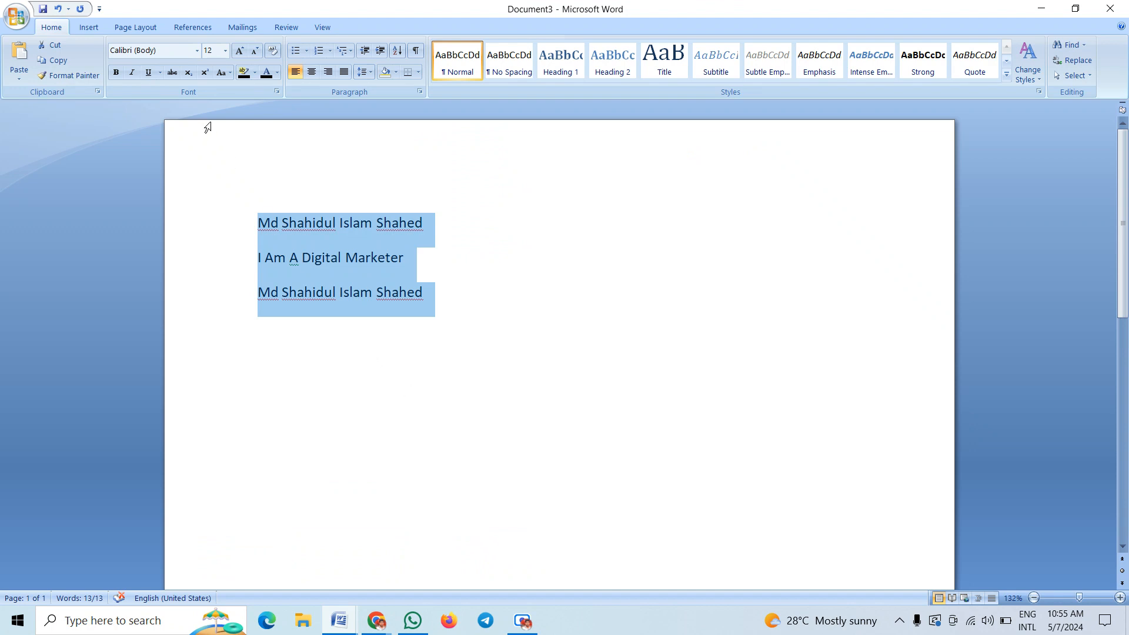
Try dark blue, green and cyan highlights, sweeping cyan over all three lines
click(254, 73)
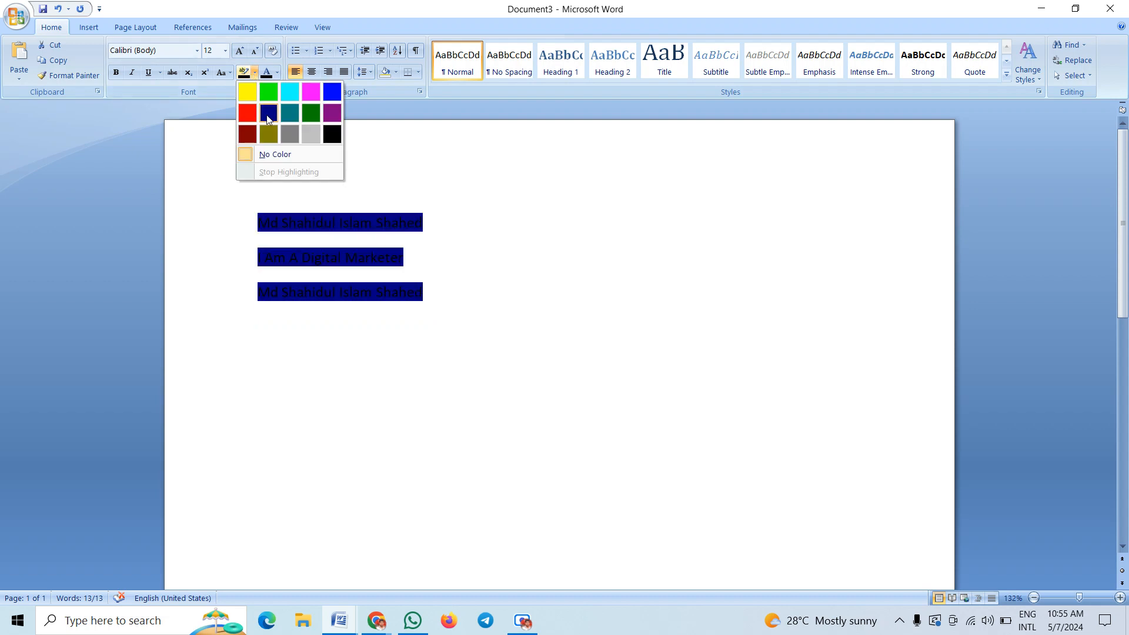
click(268, 114)
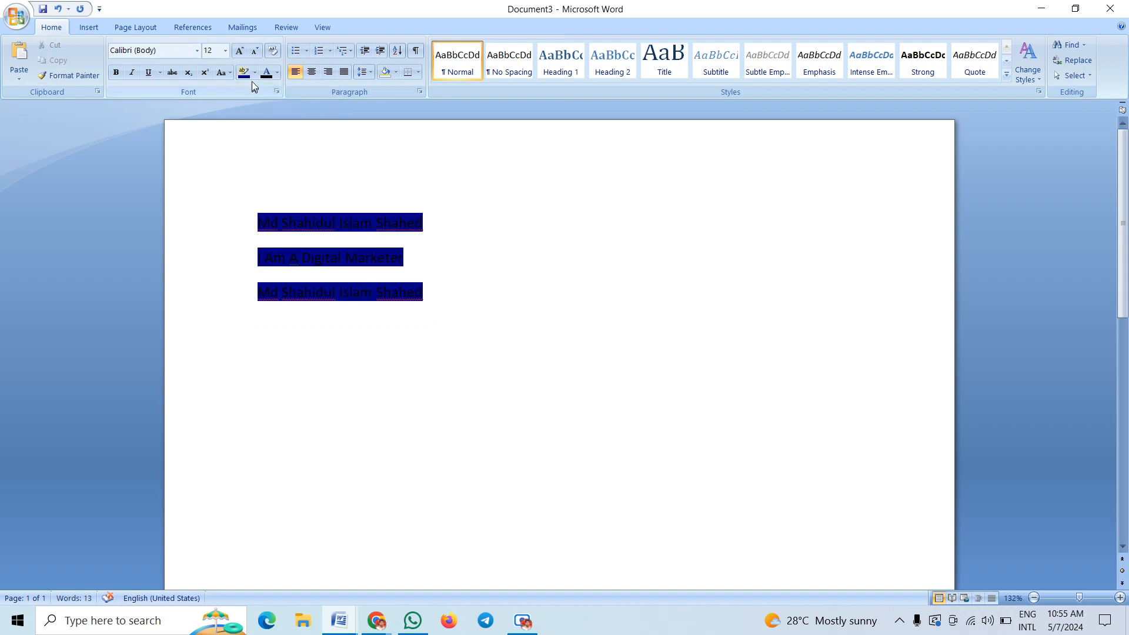
click(254, 73)
click(270, 97)
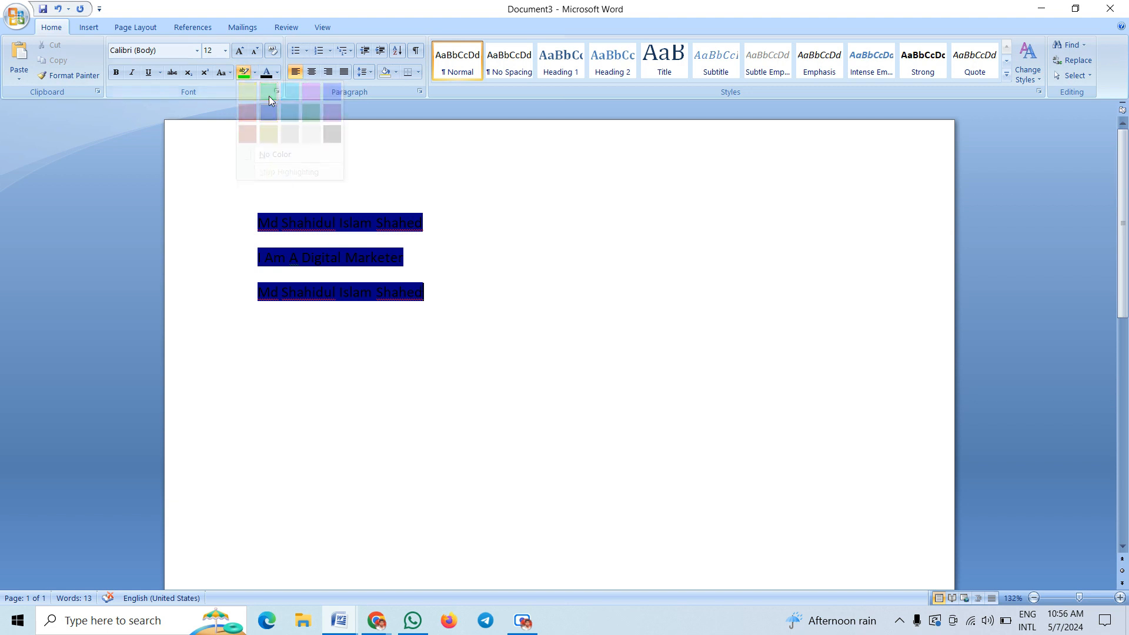
click(255, 73)
click(292, 93)
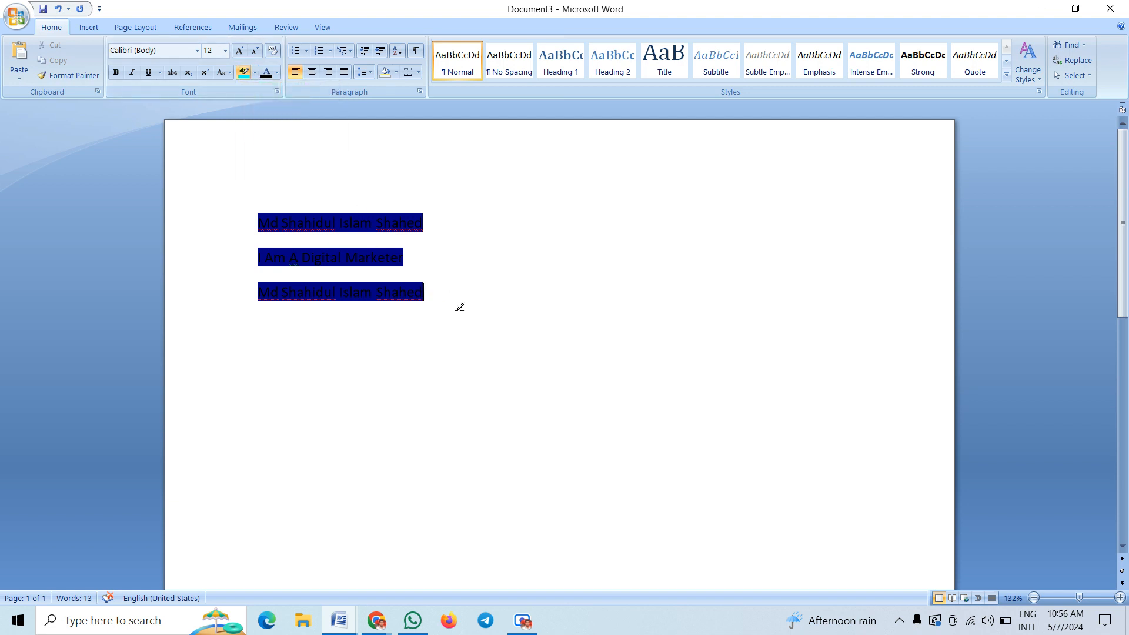
mouse_move(438, 301)
mouse_down()
mouse_move(371, 307)
mouse_move(246, 203)
mouse_up()
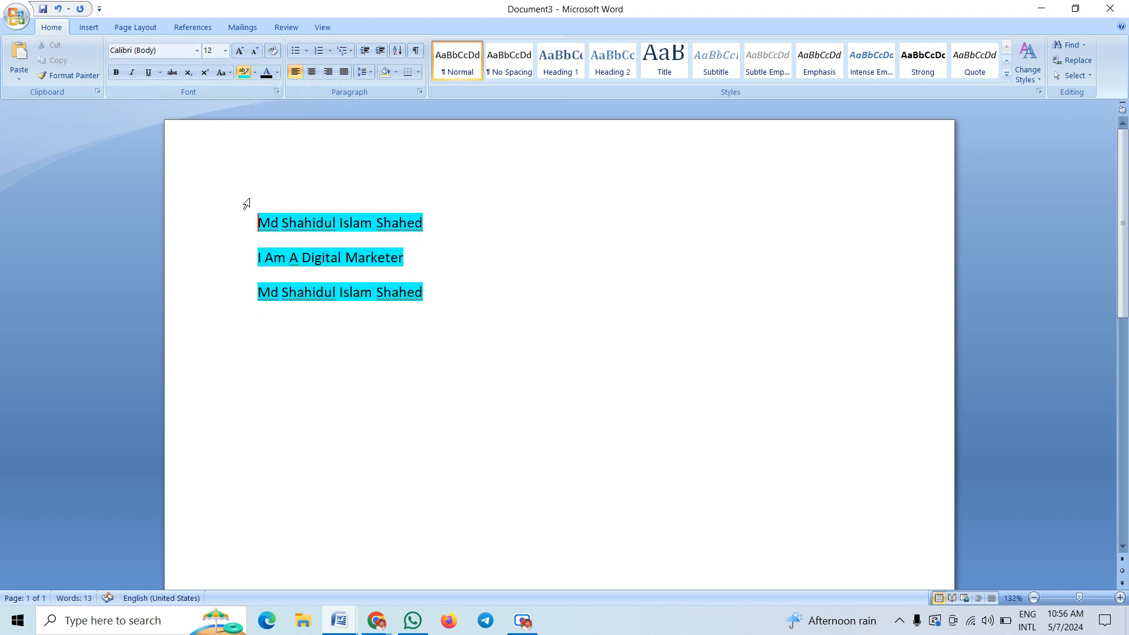
Repaint the three lines with green highlight, then with grey
click(257, 72)
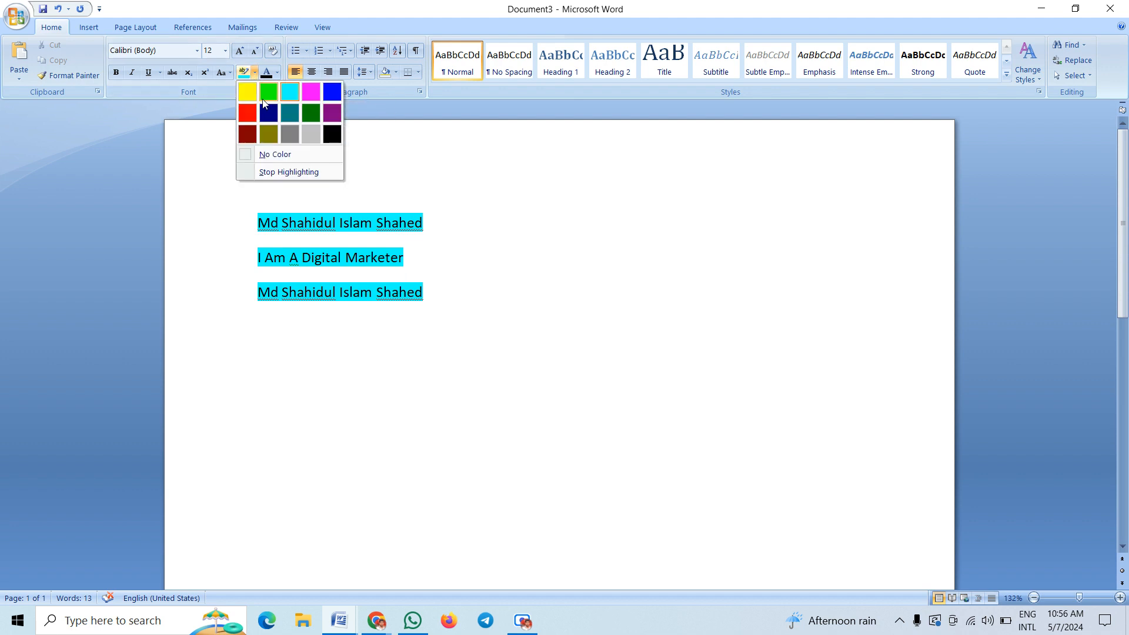
click(267, 98)
drag(257, 221, 424, 294)
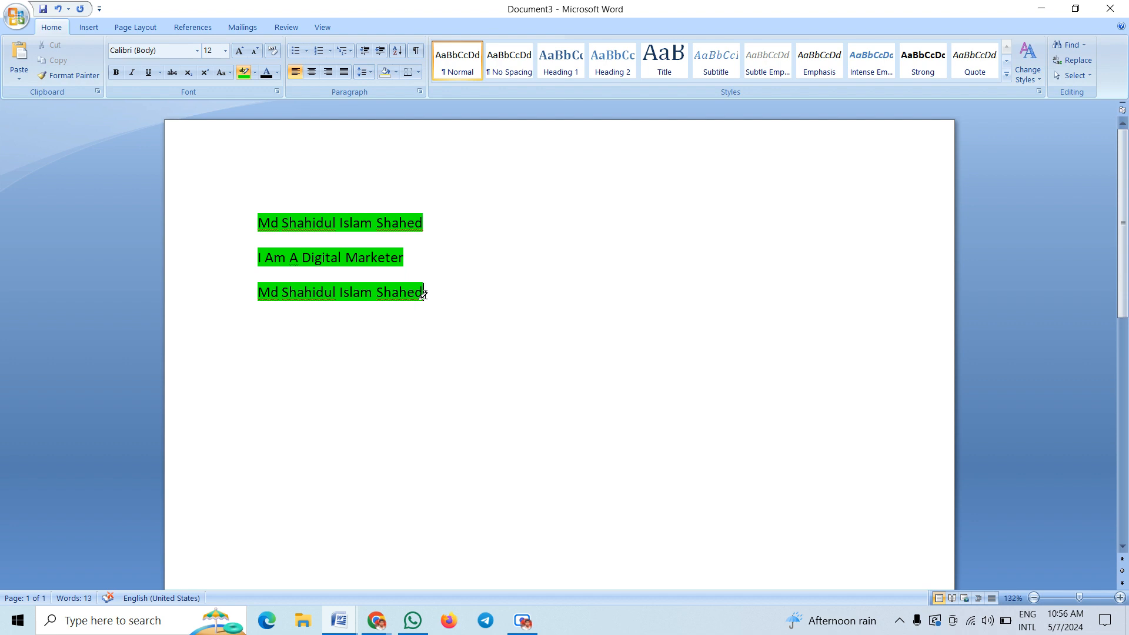
click(255, 75)
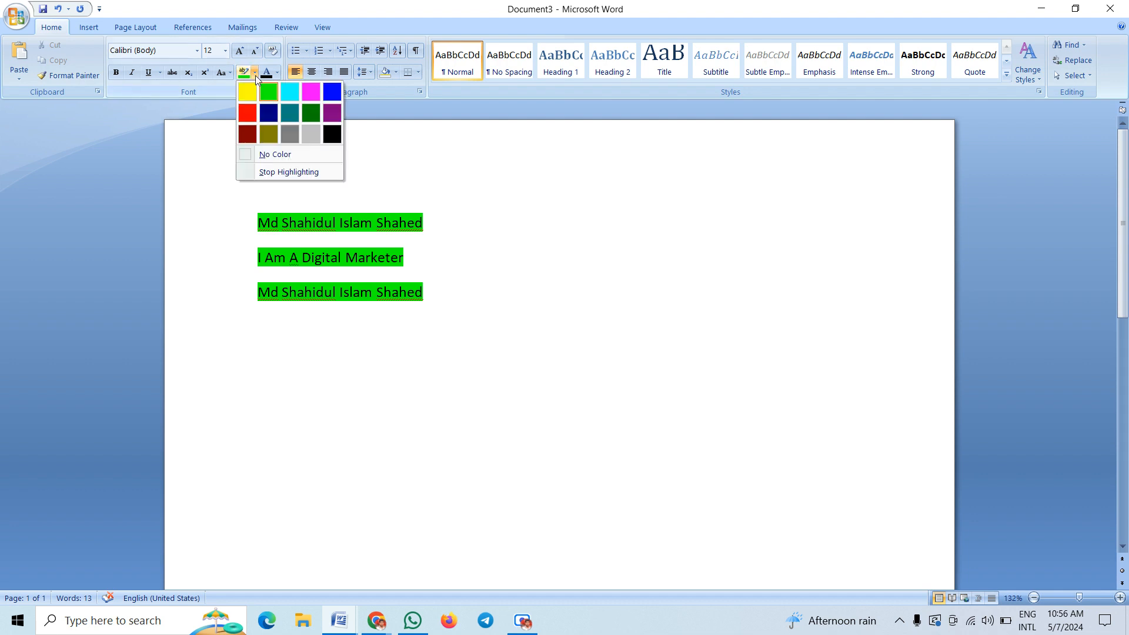
click(316, 136)
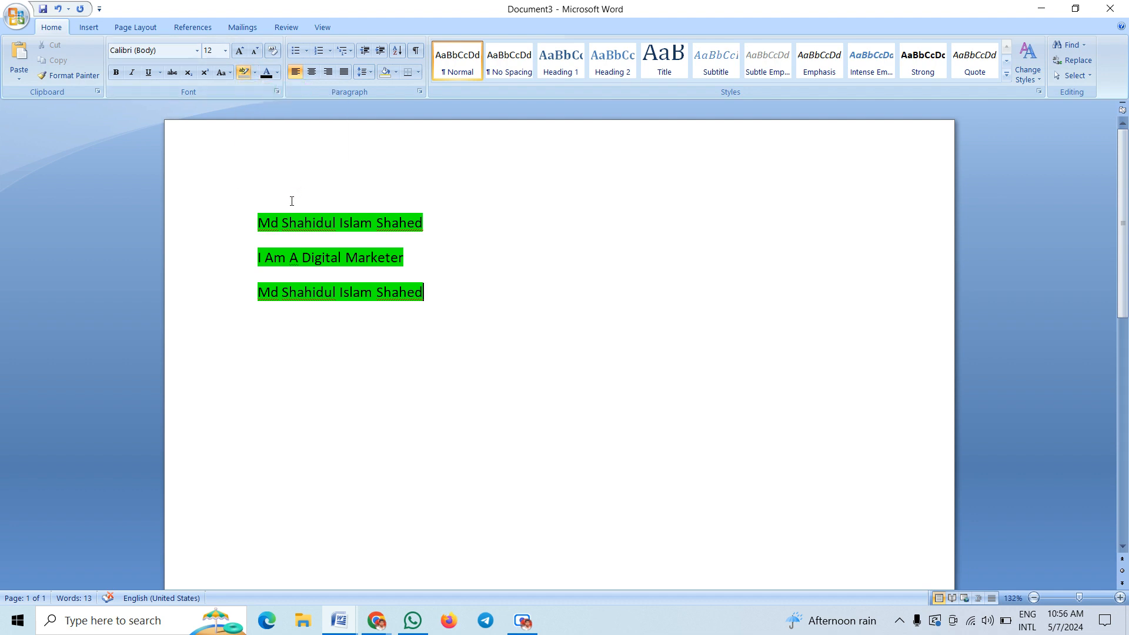
mouse_move(255, 219)
mouse_down()
mouse_move(324, 262)
mouse_move(434, 303)
mouse_up()
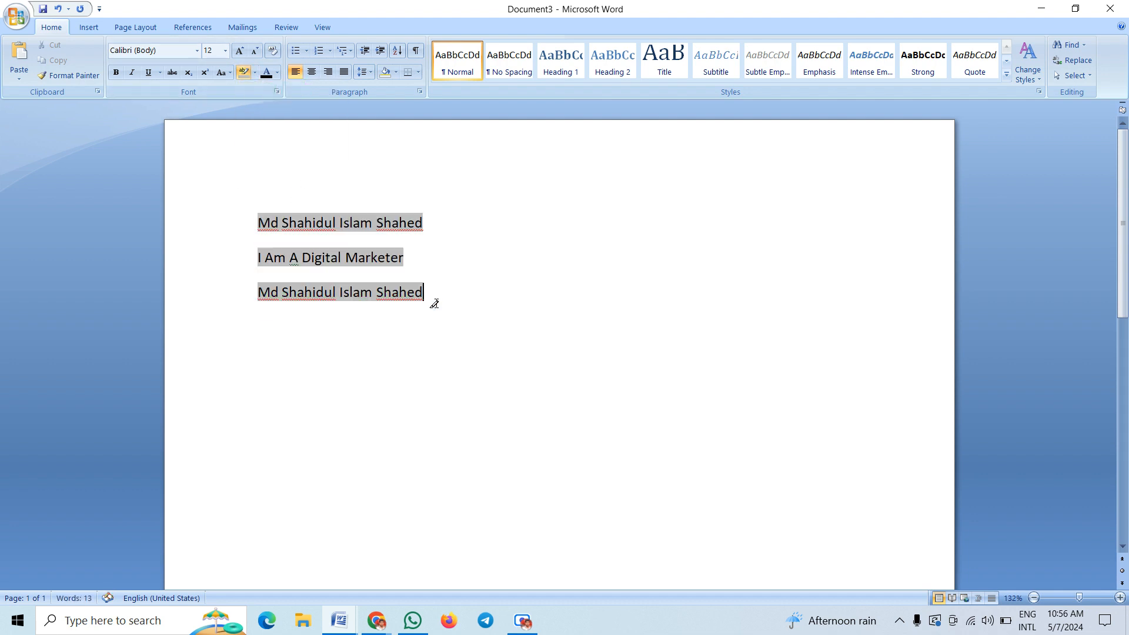
Add 'defggthh' to the end of line three and highlight that line dark green
click(457, 284)
text(defggthh)
drag(484, 292, 412, 271)
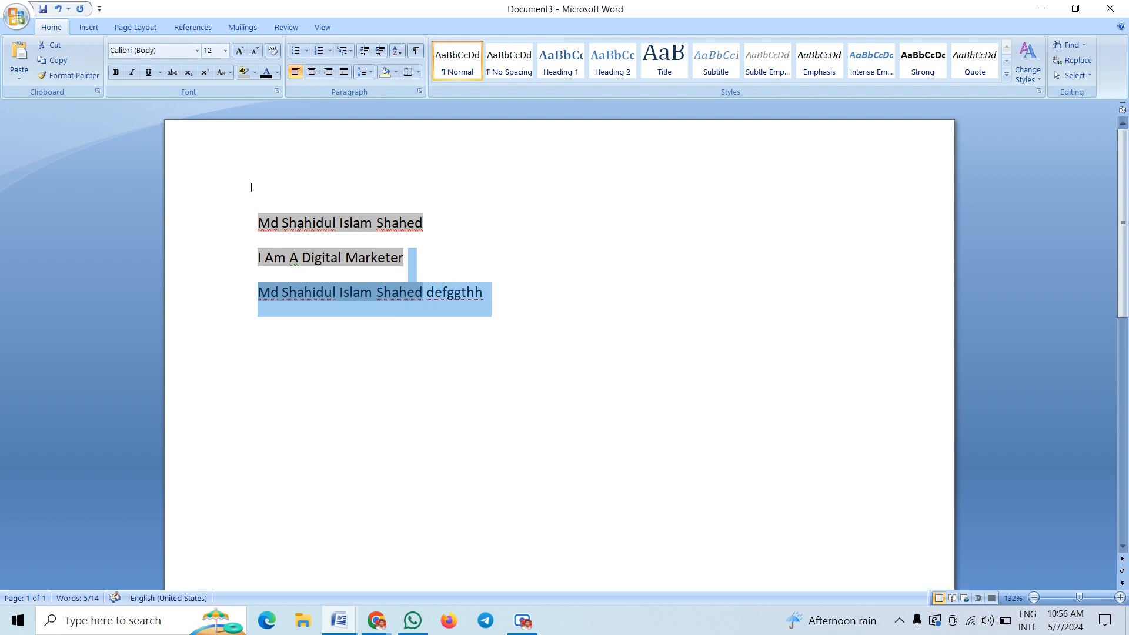
click(253, 73)
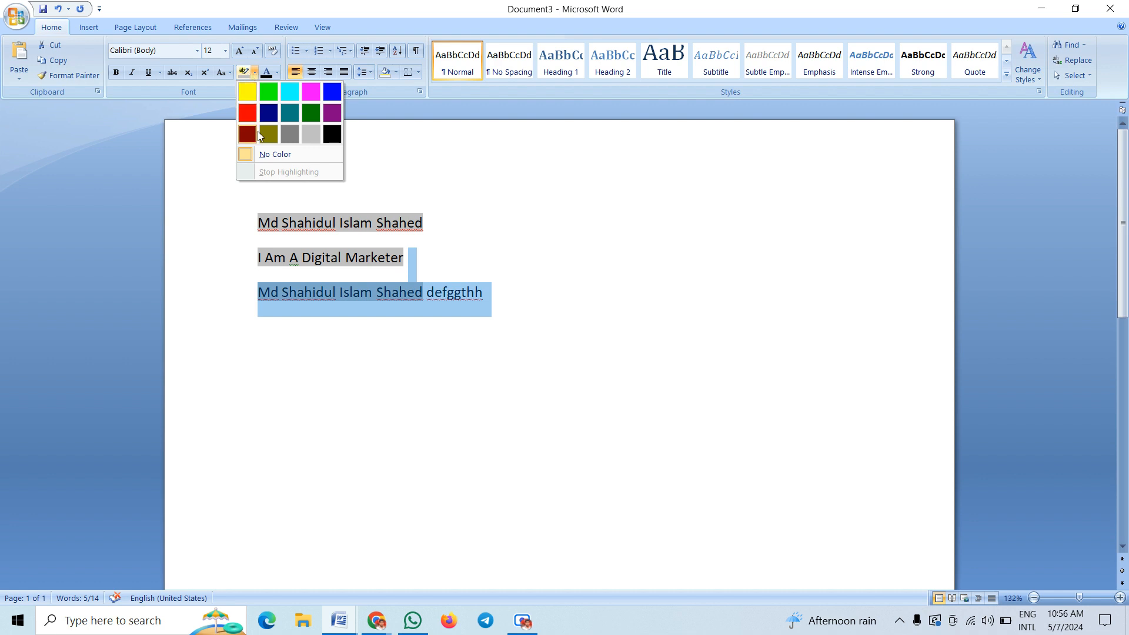
click(307, 120)
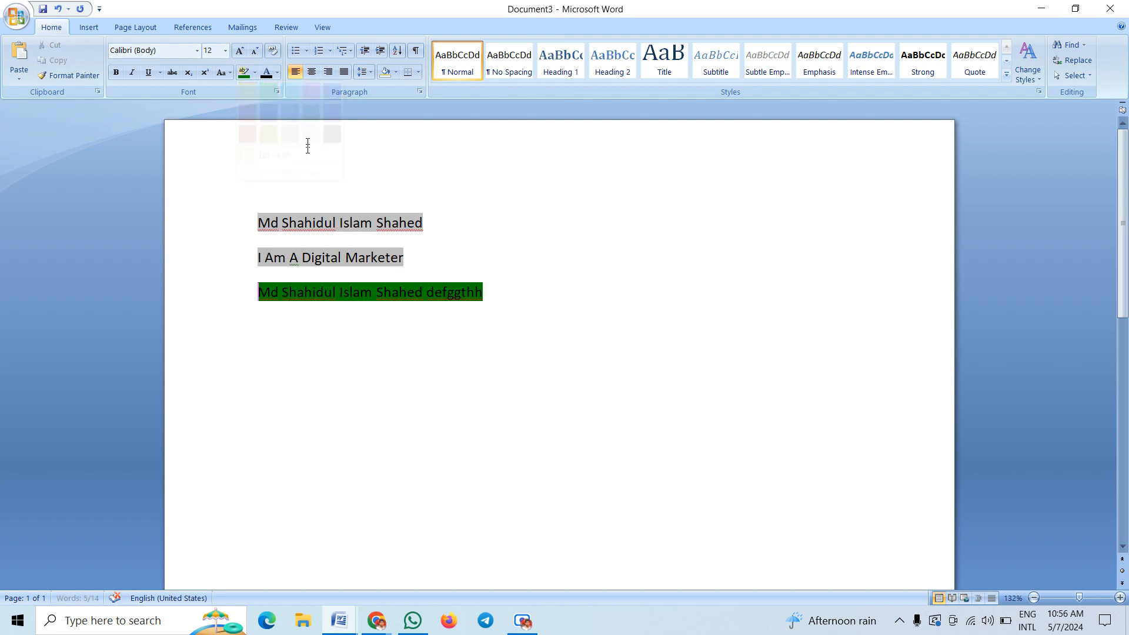
click(317, 224)
Select part of the name on line one and dismiss the highlight colours without applying any
drag(340, 223, 386, 233)
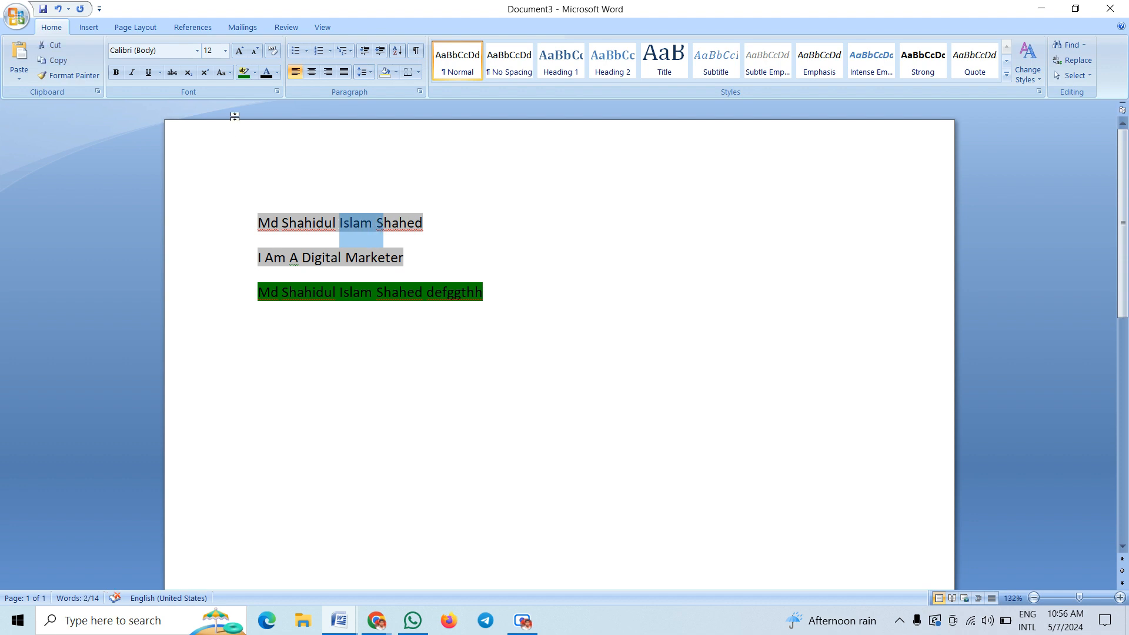
click(254, 72)
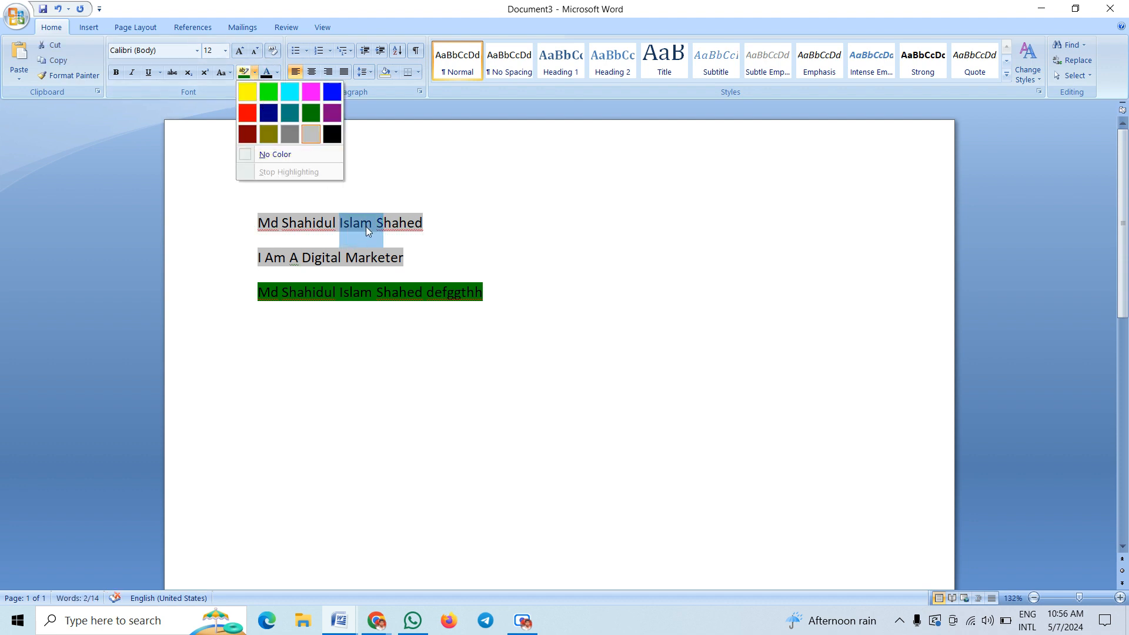
click(408, 188)
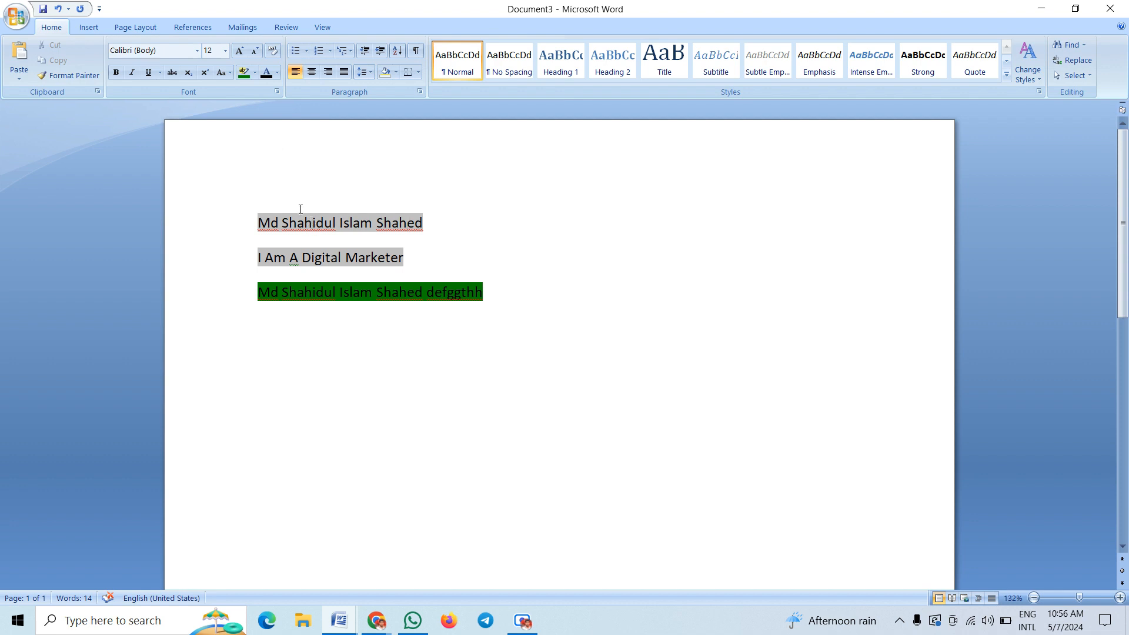
Colour line one's last word greyish brown, then type 'hhhh ggfyd ff' and red 'jhgg ds y'
click(277, 73)
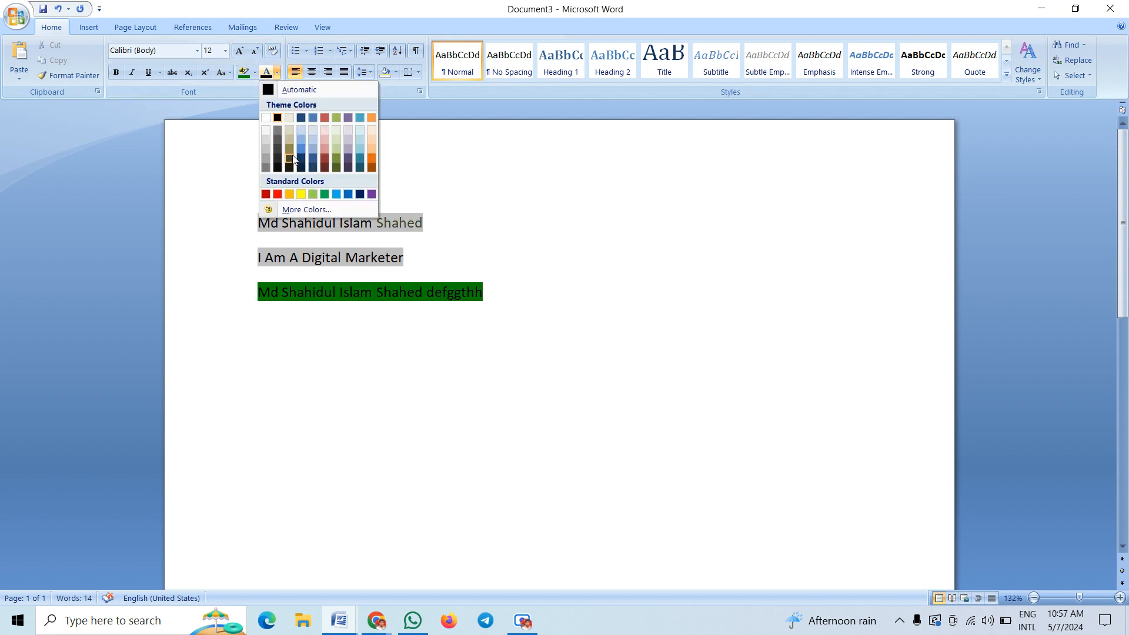
click(290, 159)
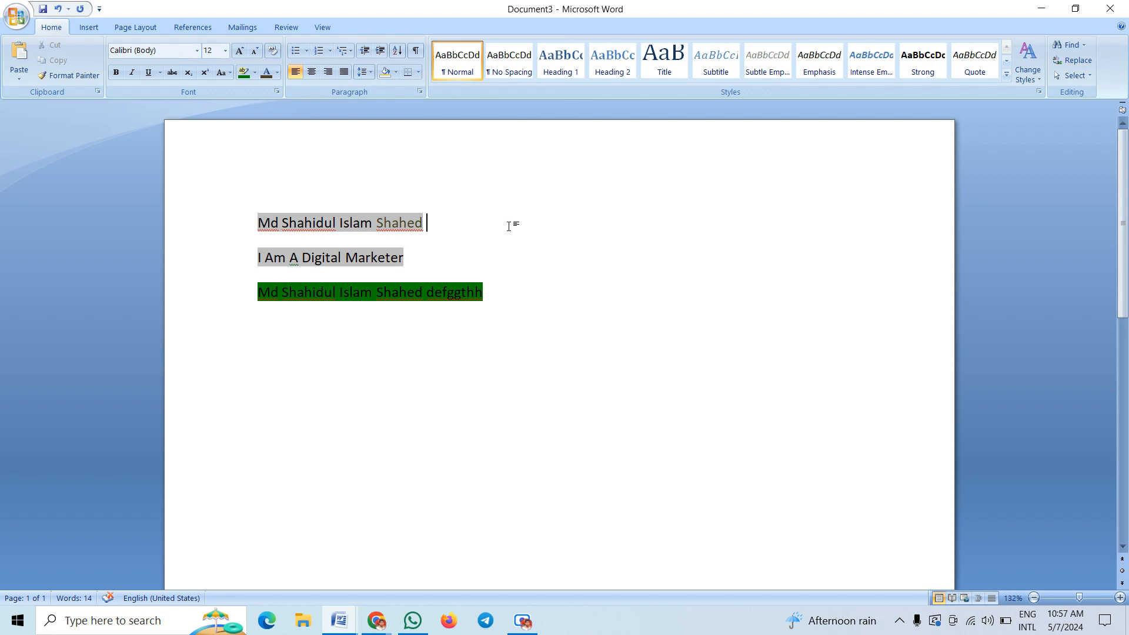
text(hhhh ggfyd ff)
click(277, 73)
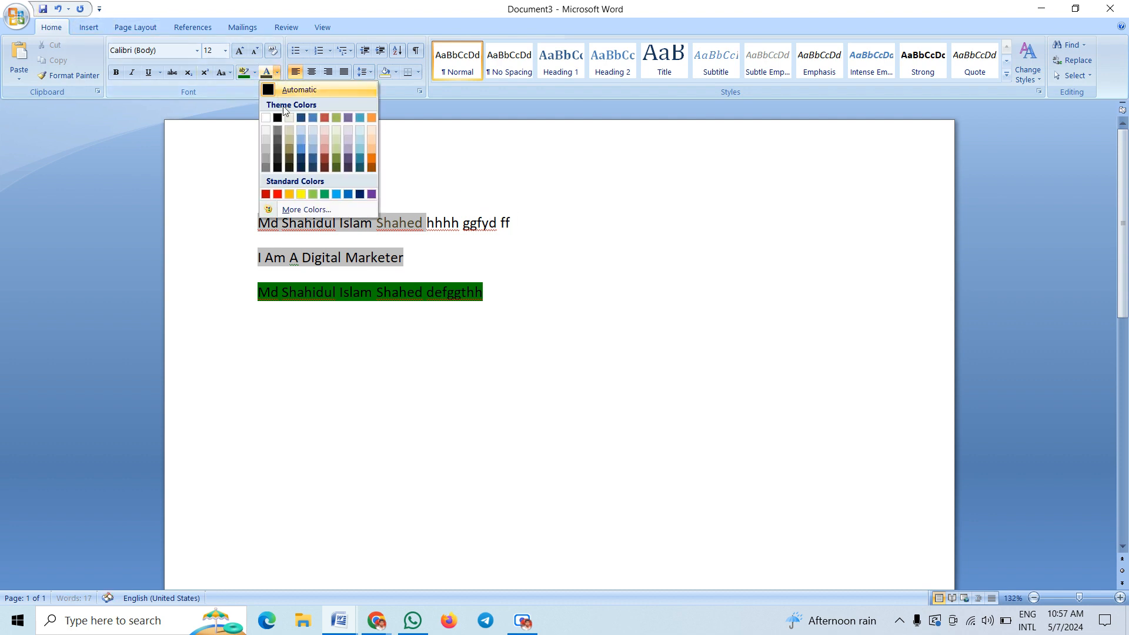
click(279, 194)
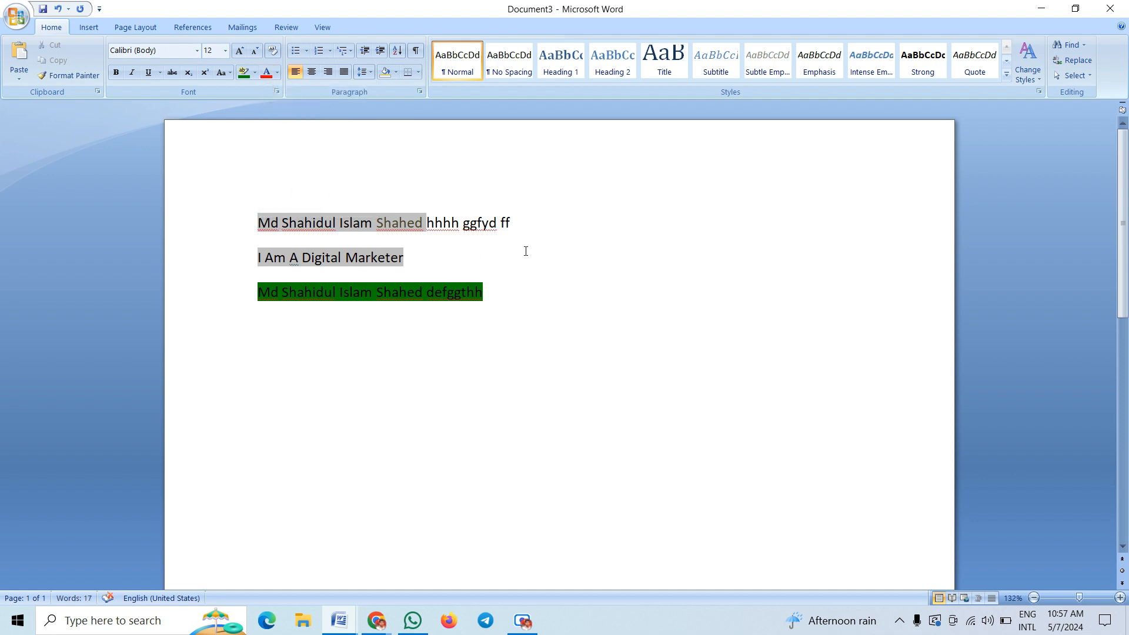
text(jhgg ds y)
Turn the added text 'hhhh ggfyd ff jhgg ds y' on line one black
drag(574, 223, 427, 224)
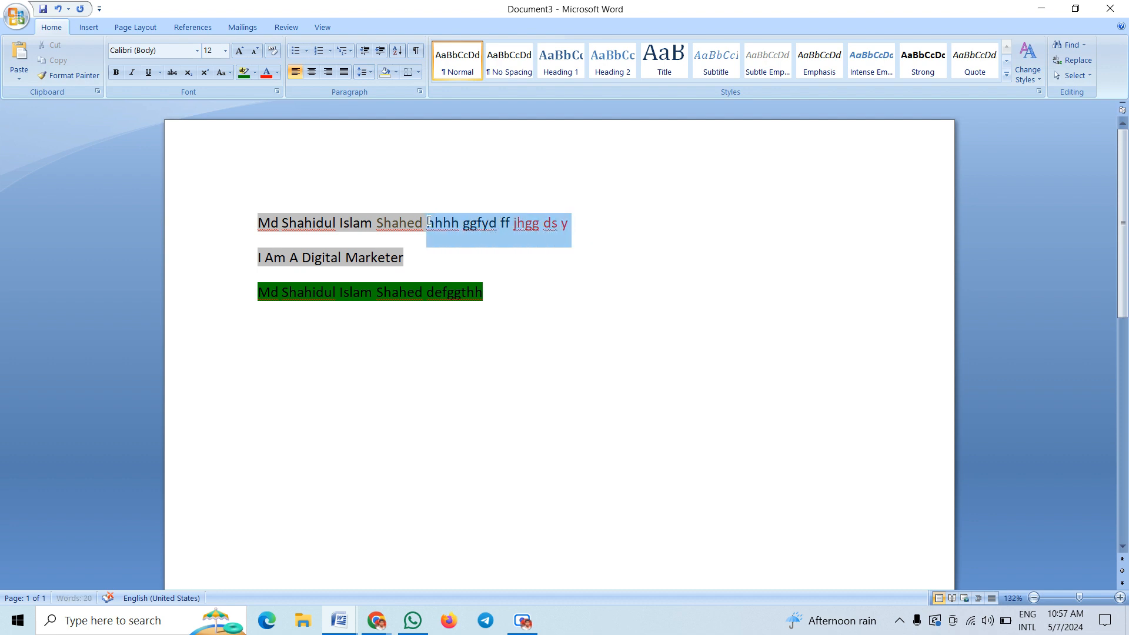
click(275, 75)
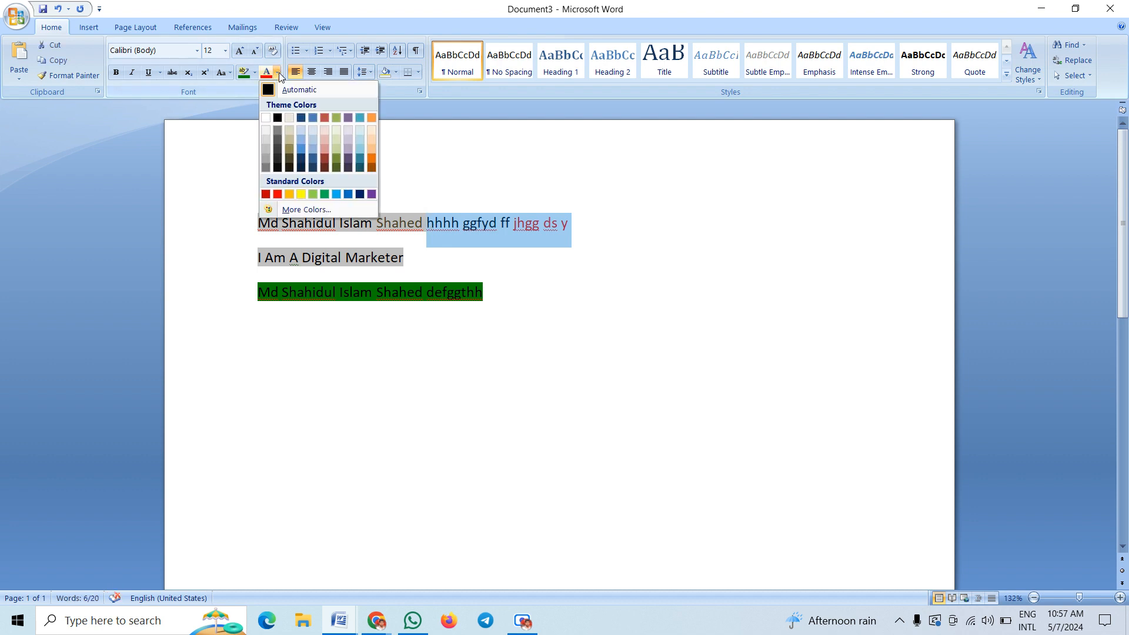
click(277, 112)
click(586, 227)
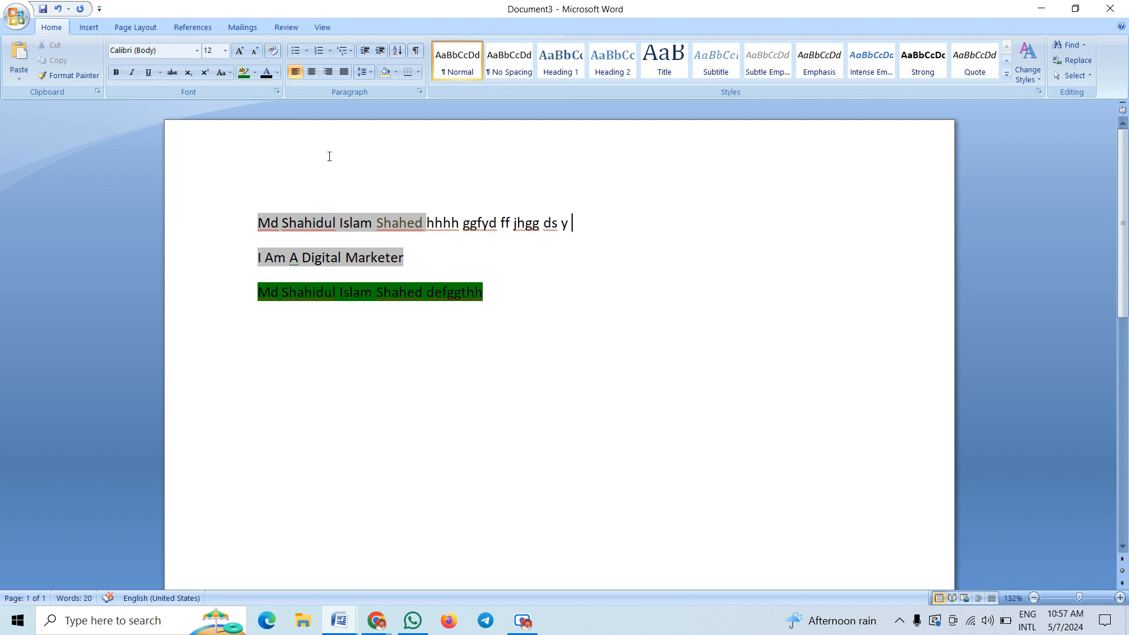
click(277, 72)
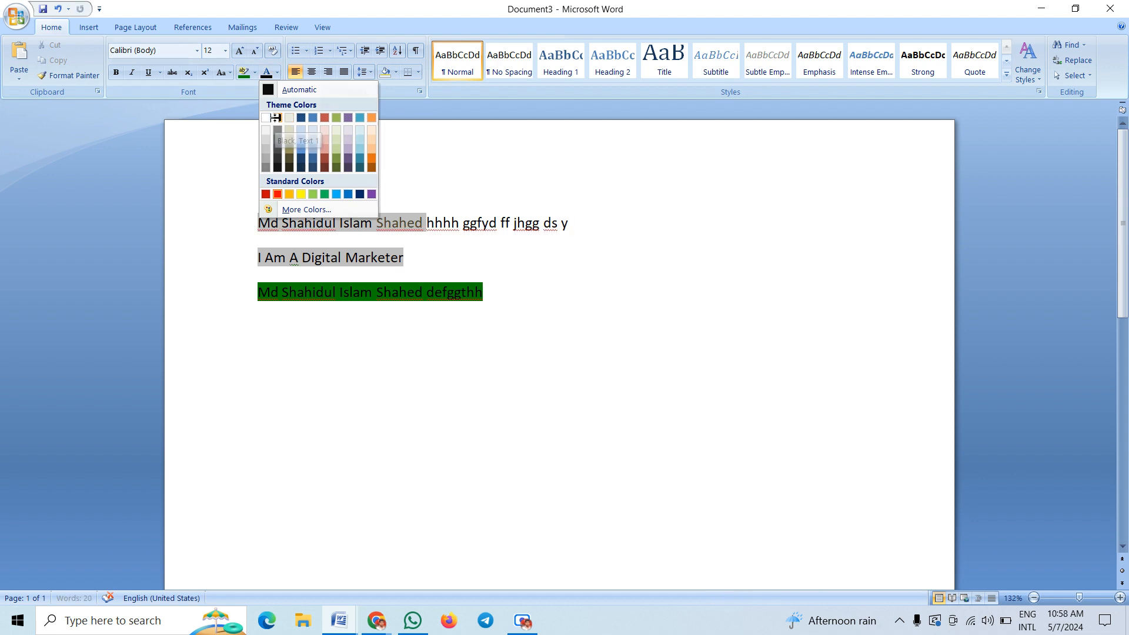
click(274, 118)
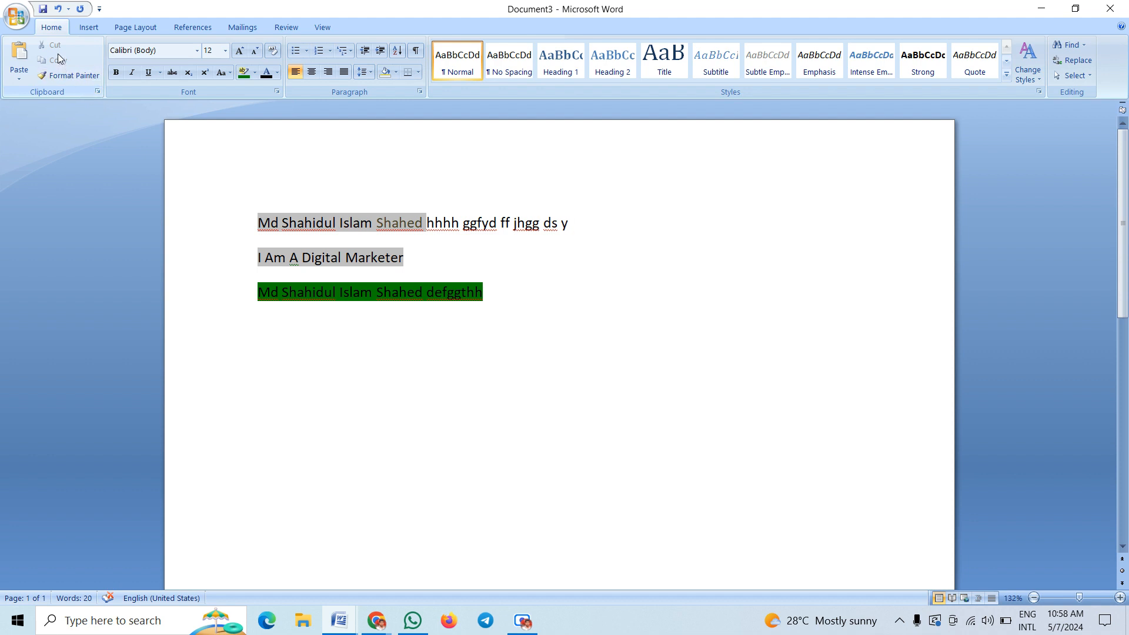
click(464, 224)
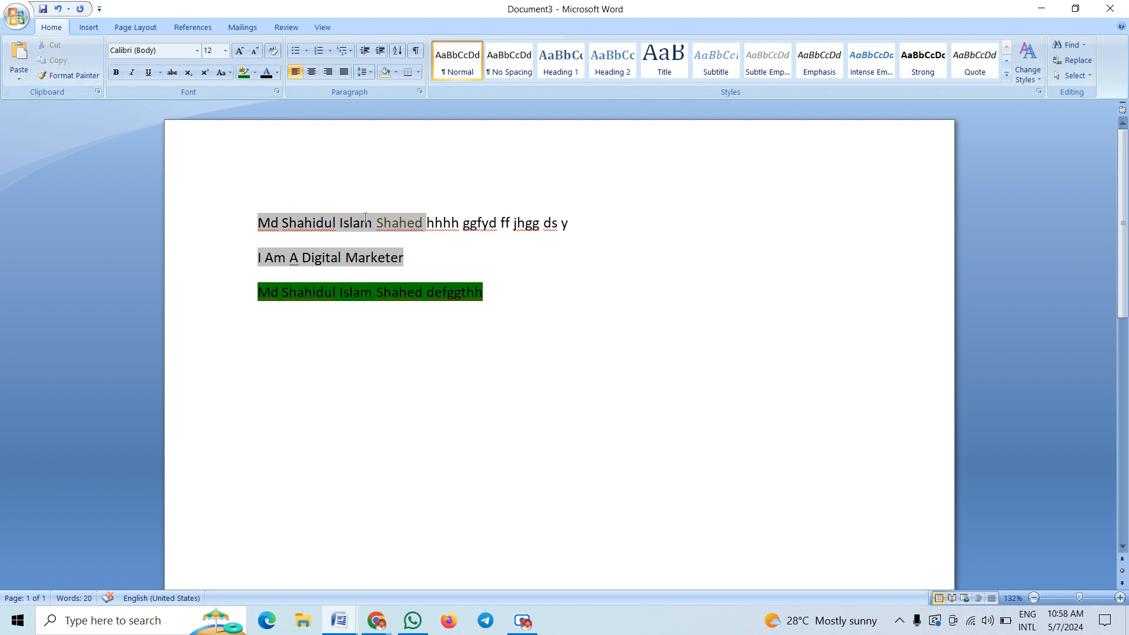
drag(381, 224, 607, 227)
click(392, 223)
click(427, 224)
drag(427, 224, 591, 228)
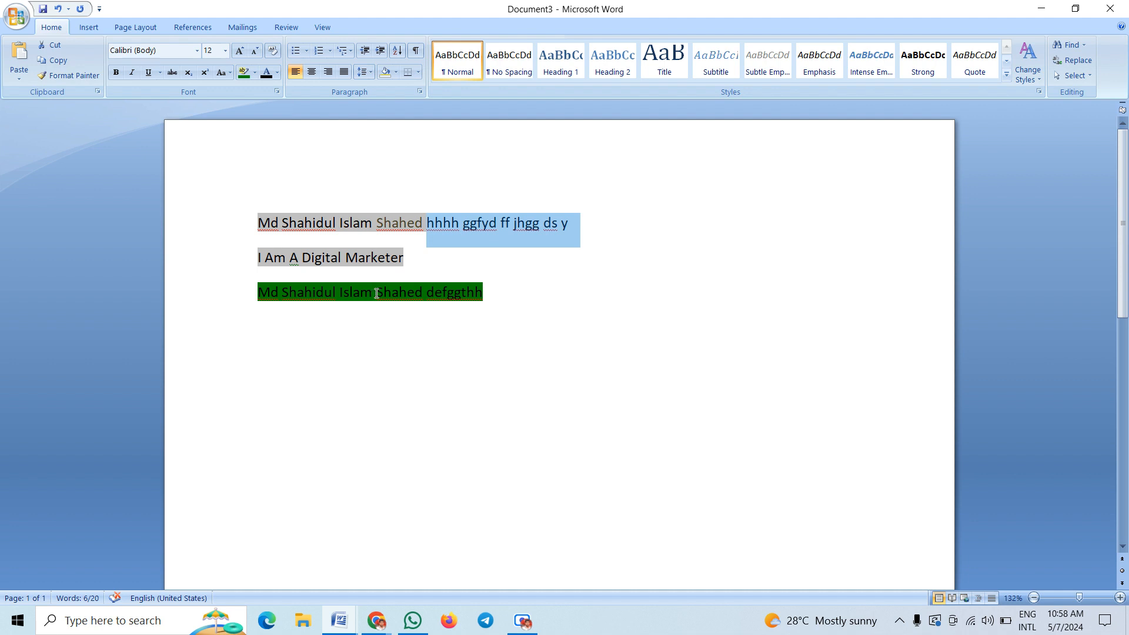
click(493, 224)
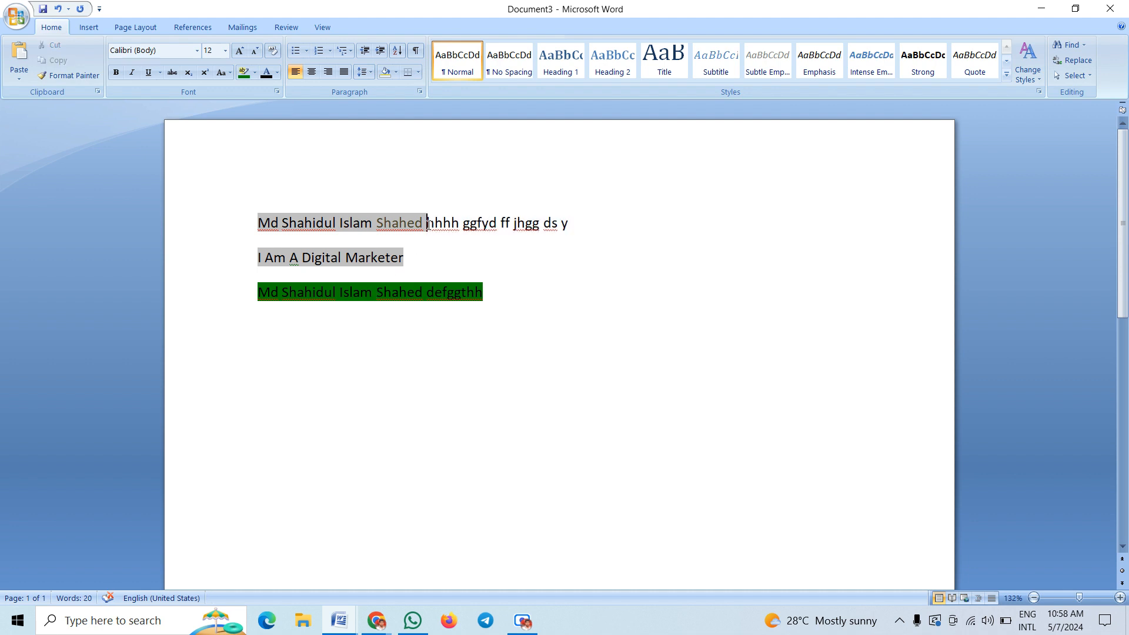
drag(427, 223, 573, 232)
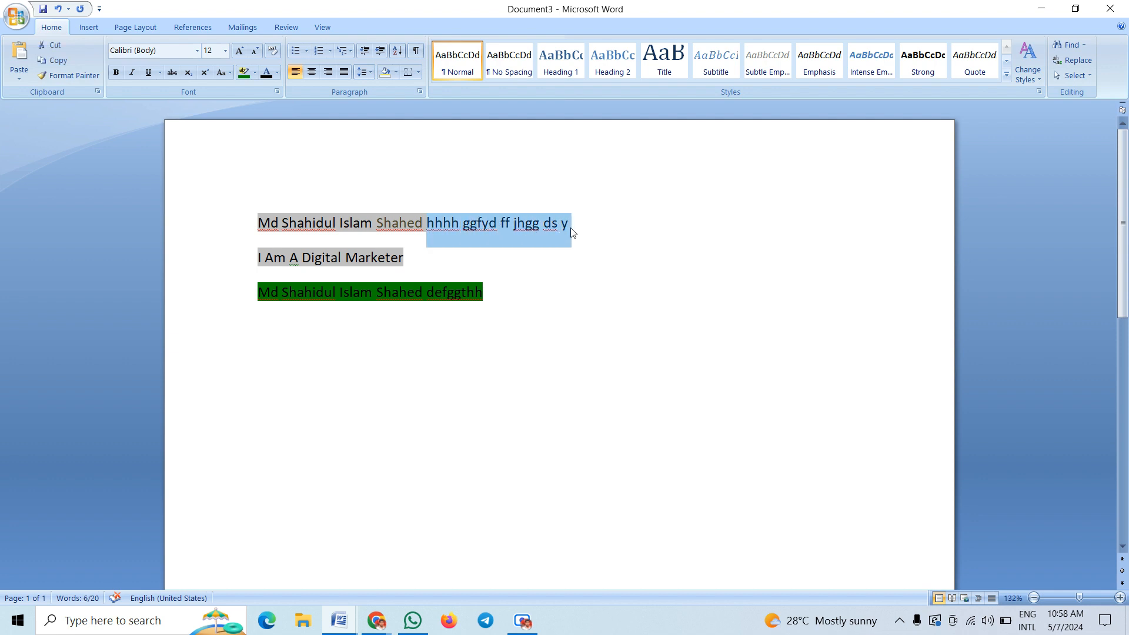
right_click(468, 226)
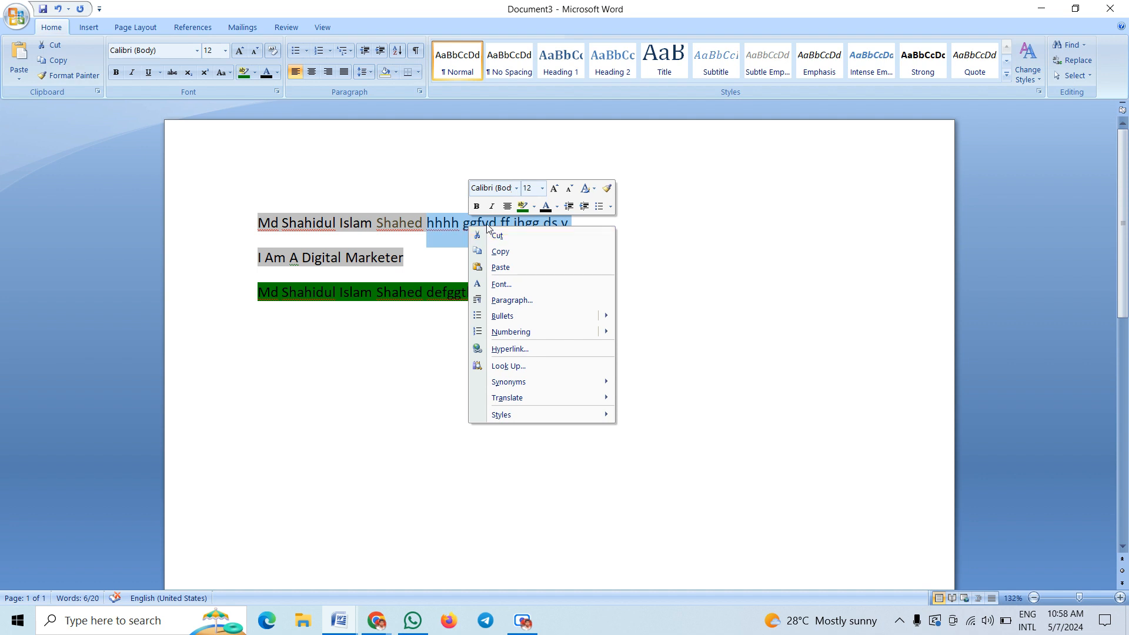
click(488, 221)
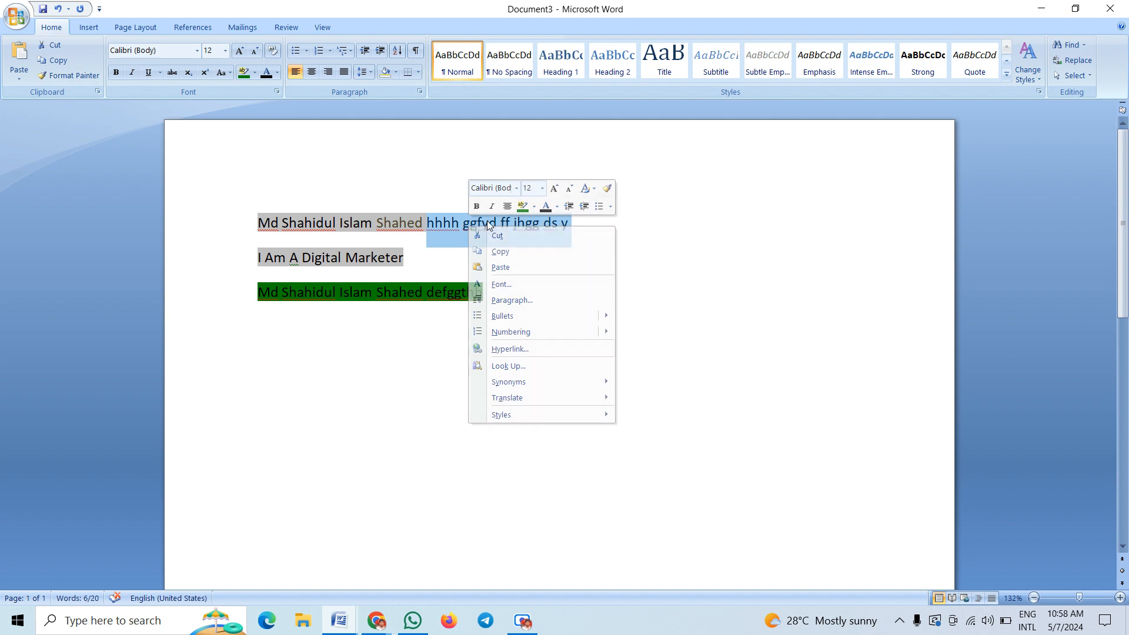
click(58, 45)
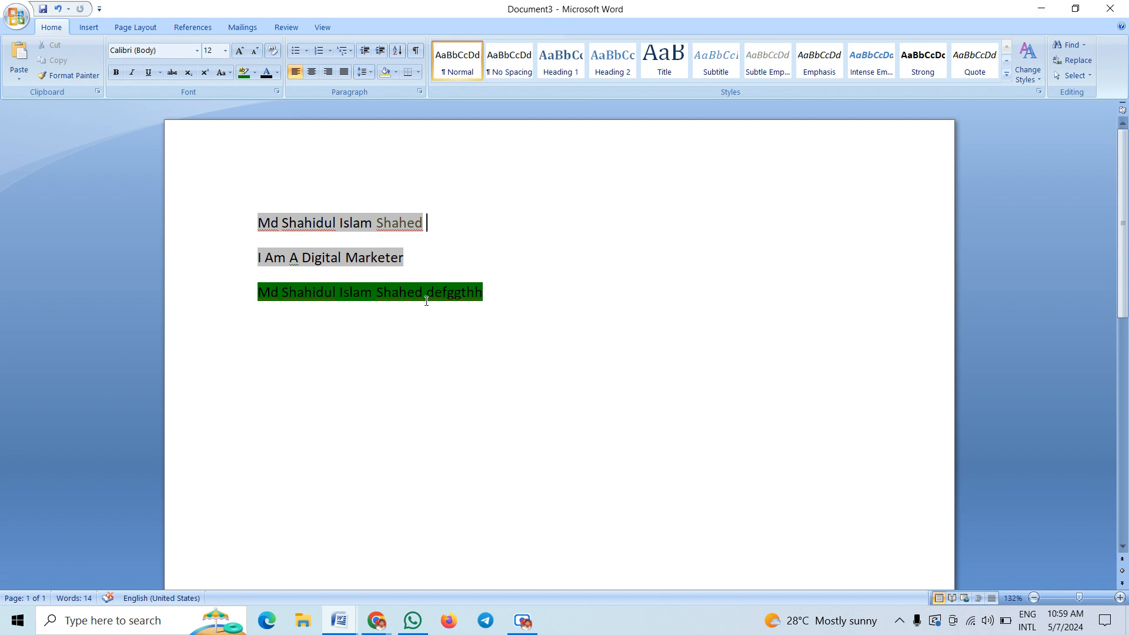
Paste the cut words over 'defggthh' at the end of line three
drag(427, 293, 496, 299)
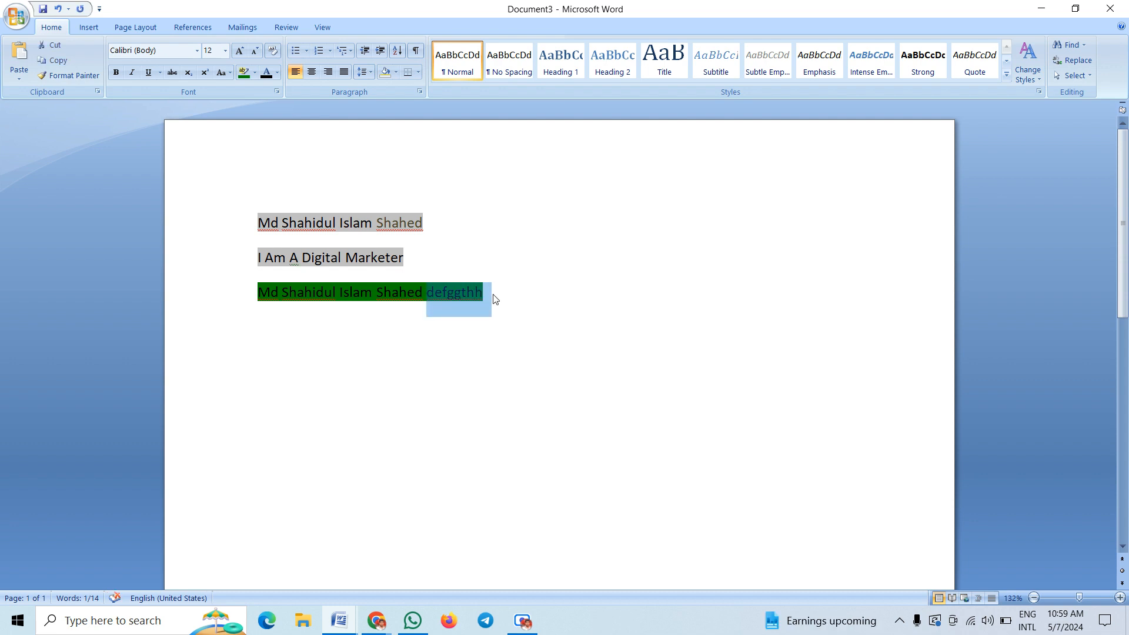
click(20, 79)
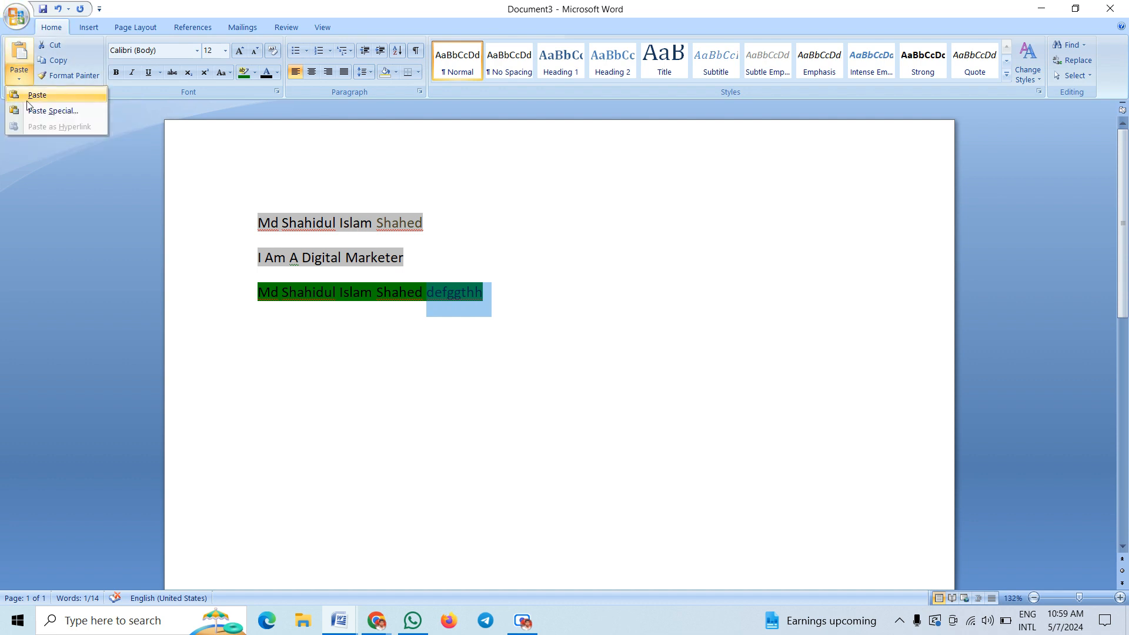
click(32, 96)
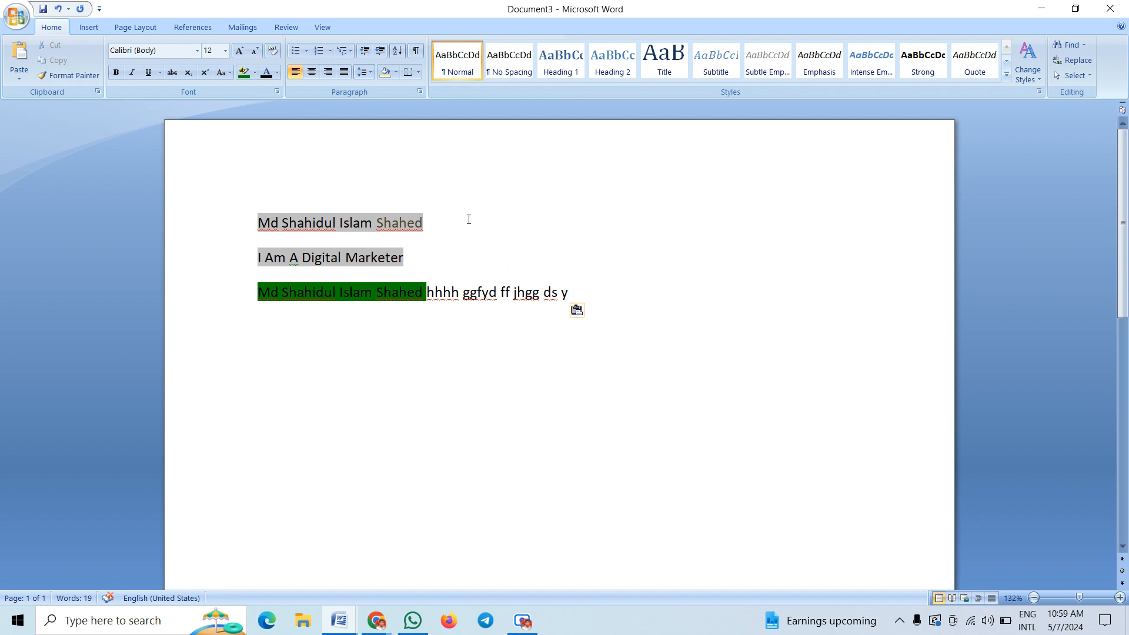
click(427, 292)
drag(429, 293, 640, 295)
click(466, 291)
Set the highlight of all three lines to No Color
click(238, 265)
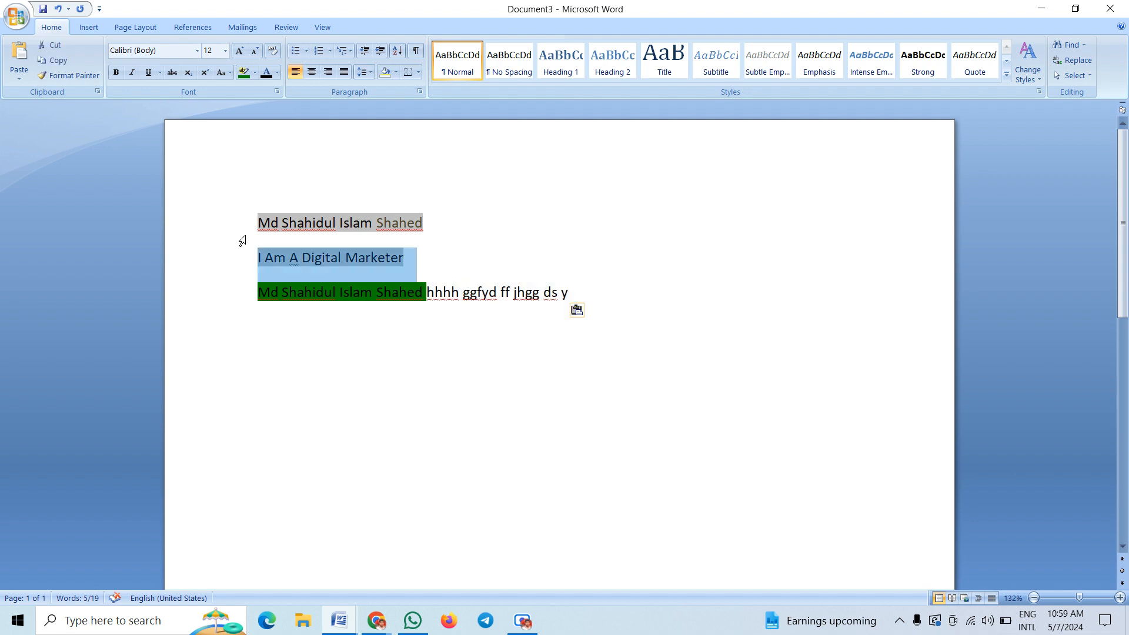
drag(259, 220, 579, 292)
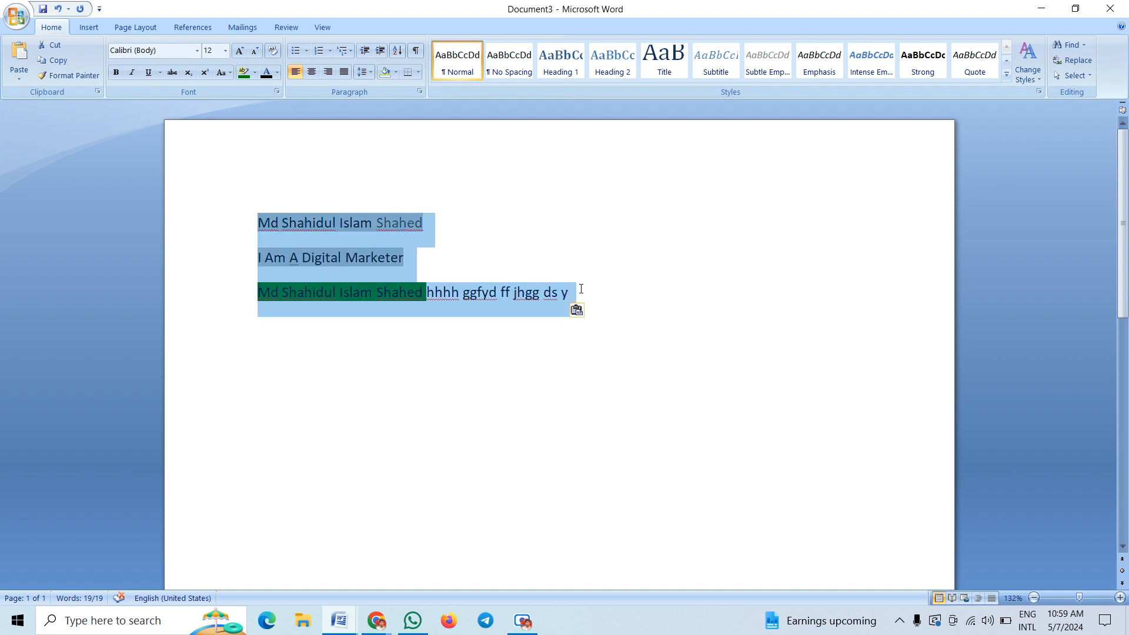
click(255, 72)
click(291, 154)
click(459, 222)
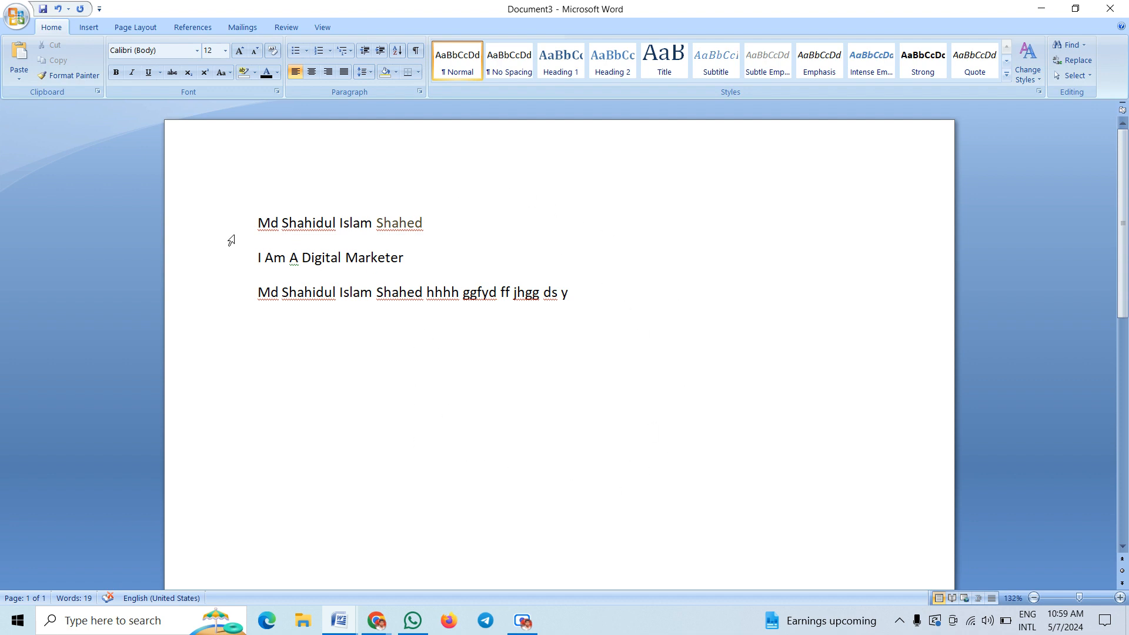
Centre the three lines, trying left alignment in between
drag(221, 224, 612, 314)
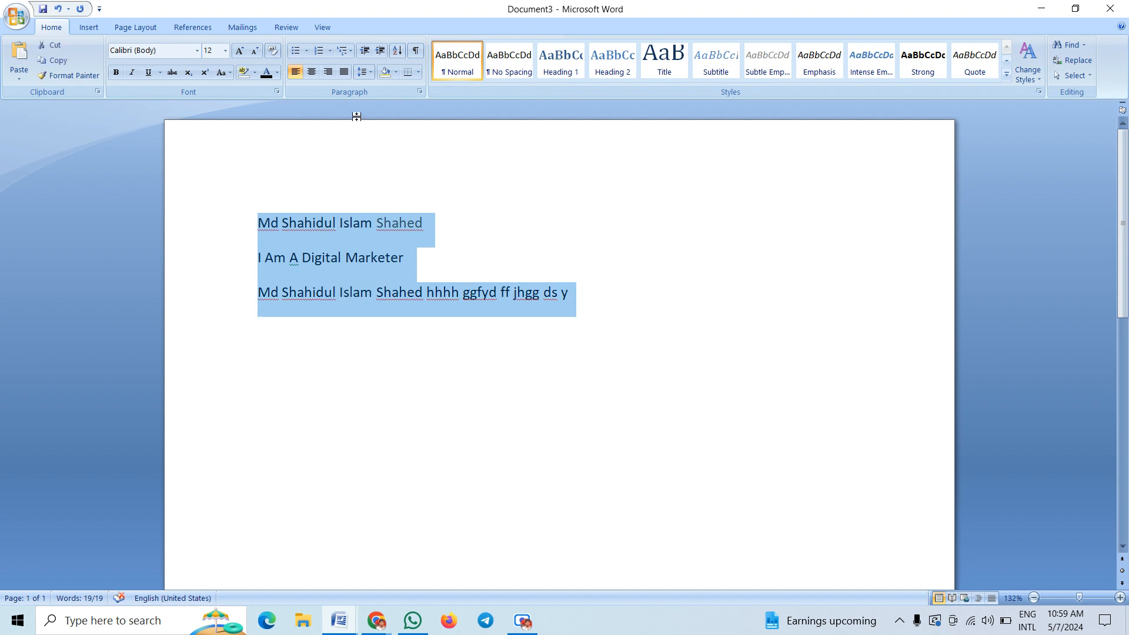
click(311, 72)
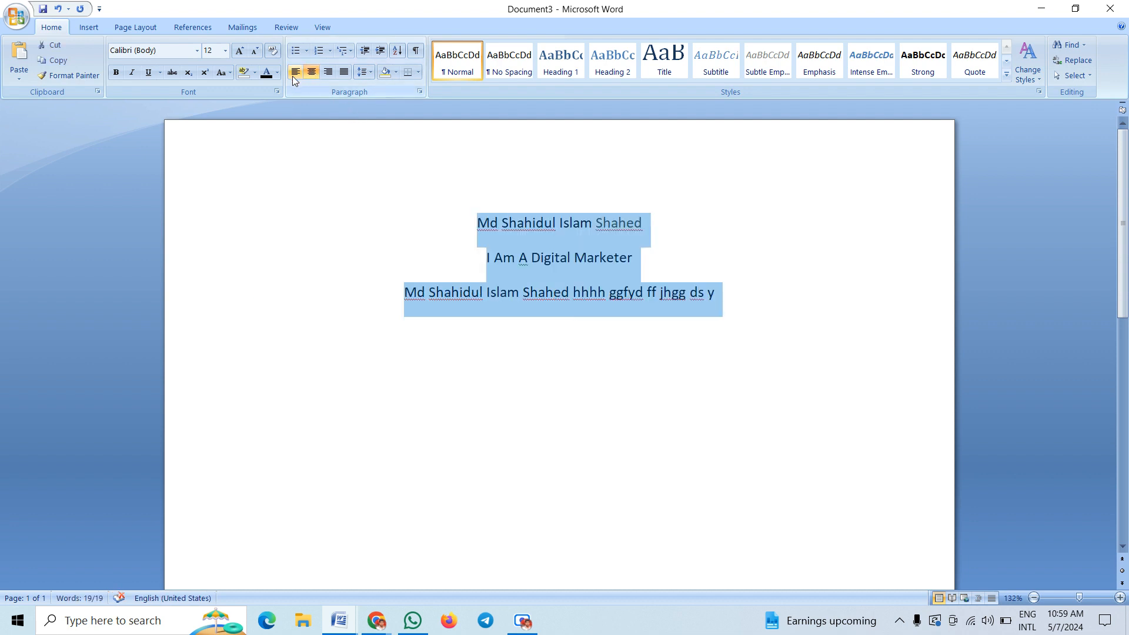
click(292, 76)
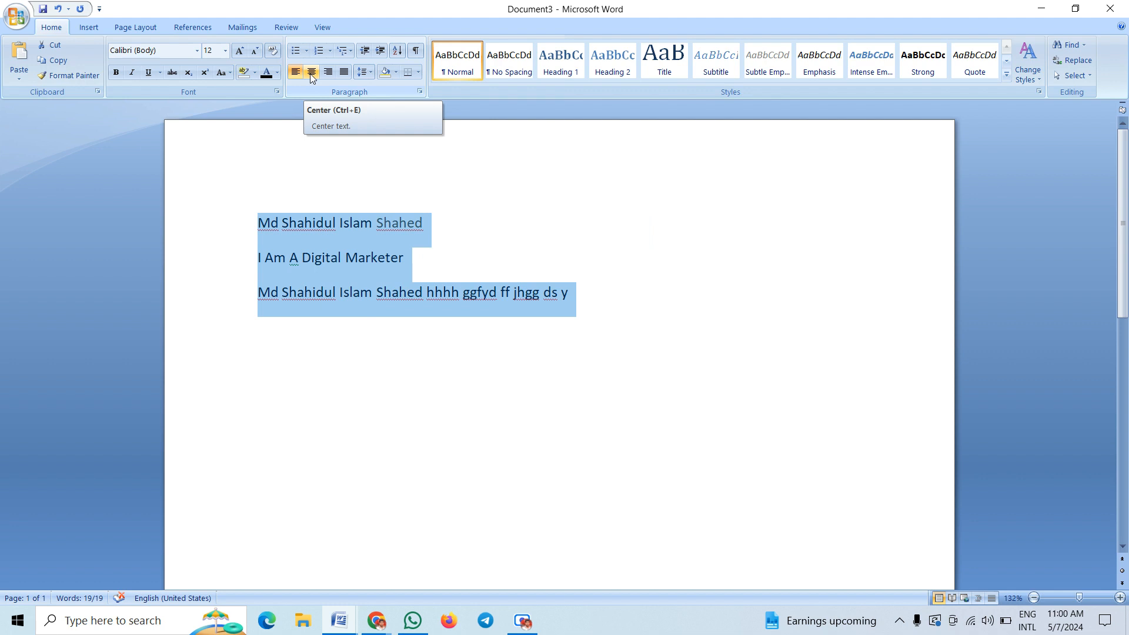
click(311, 72)
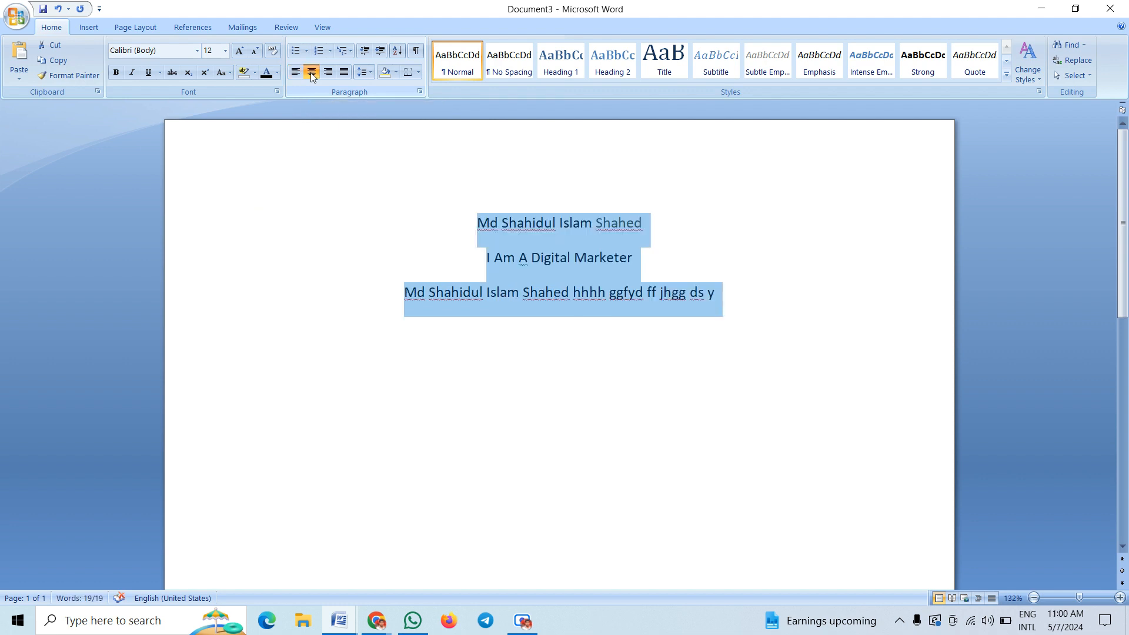
click(495, 374)
scroll(497, 370, down, 3)
scroll(498, 366, up, 2)
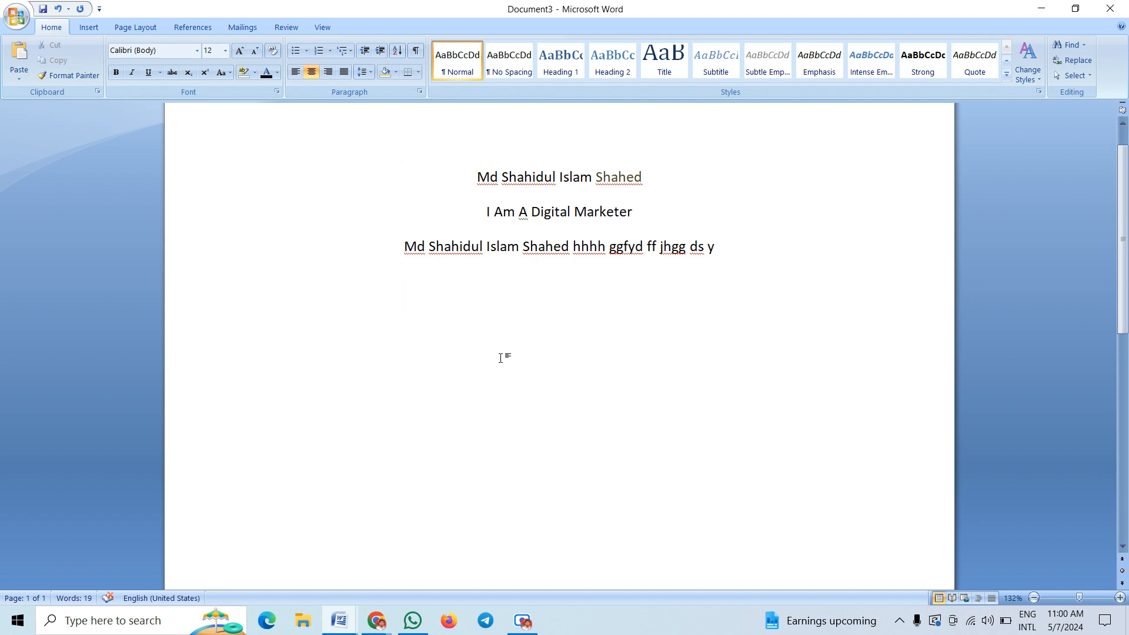
scroll(502, 357, up, 1)
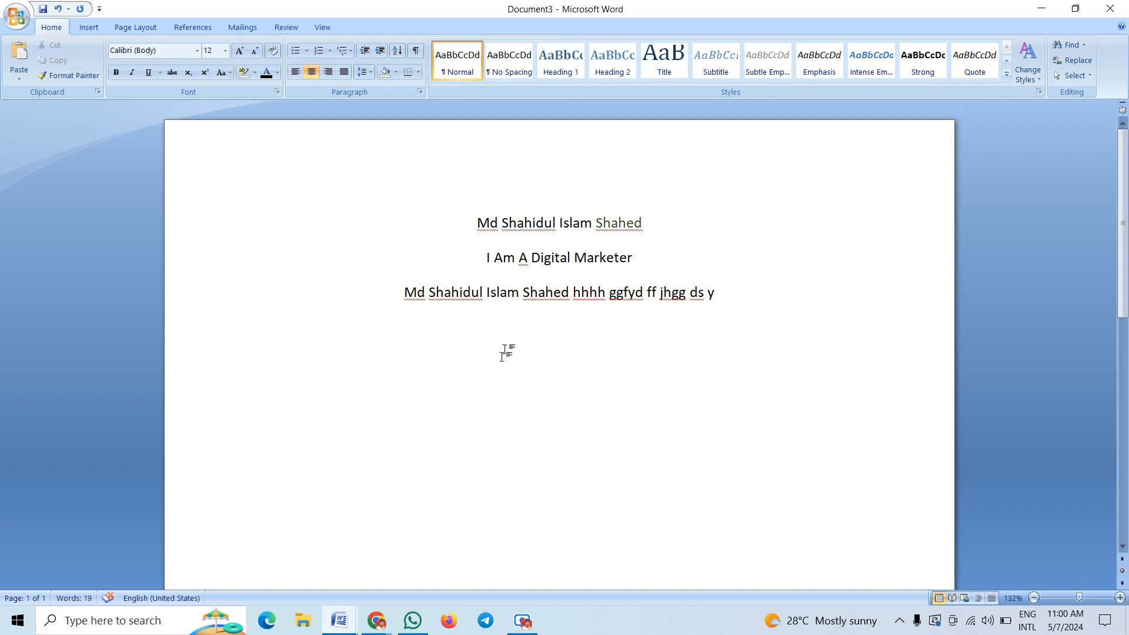
Right-align the lines, extend line three with 'jlhgogg gg hbblbb' and add line 'nlkjkuguyf9fugffufuf'
click(328, 73)
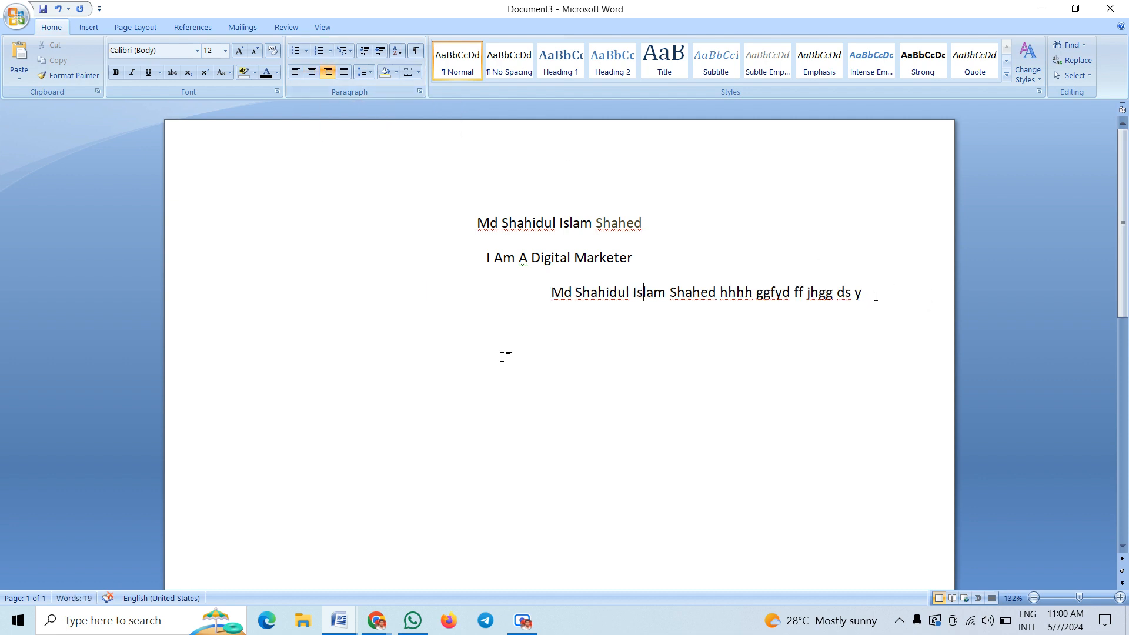
drag(875, 297, 480, 224)
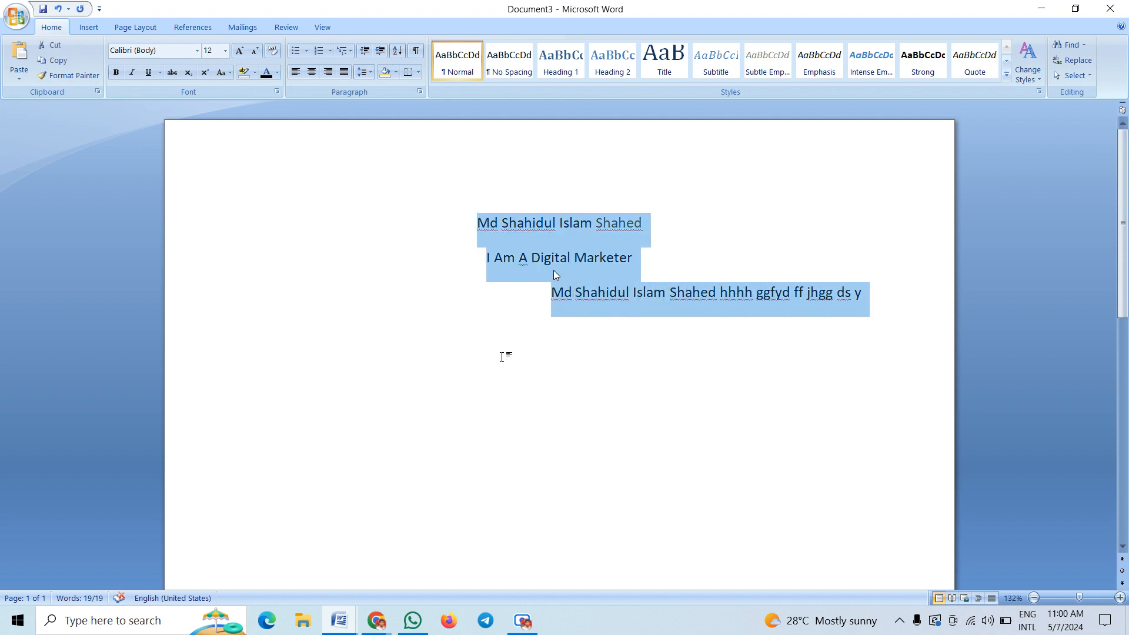
click(328, 72)
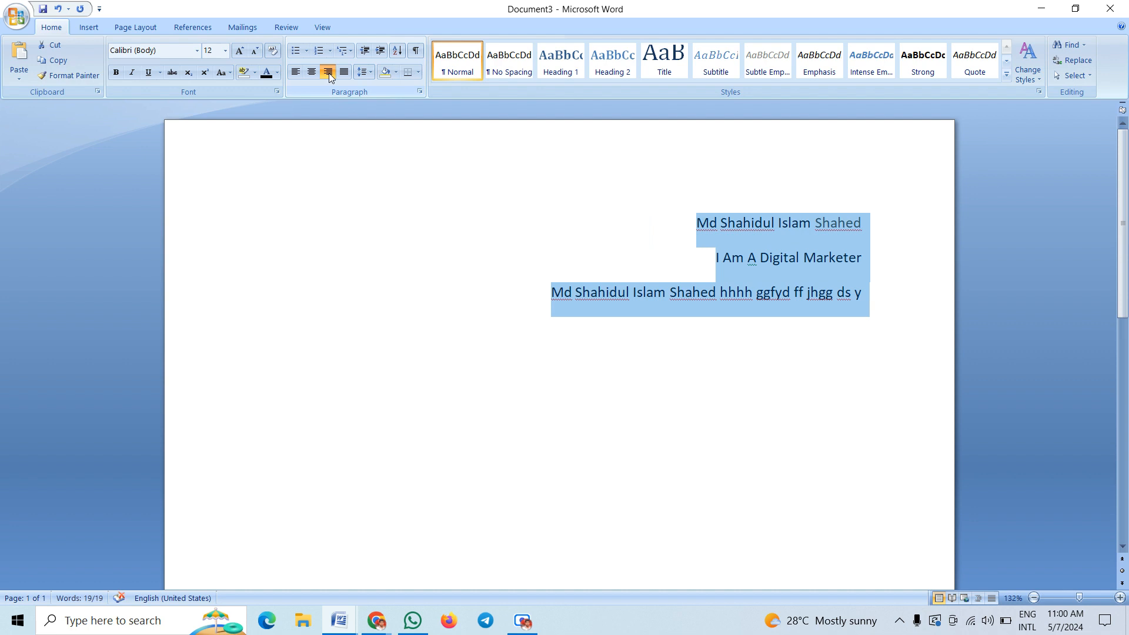
click(876, 328)
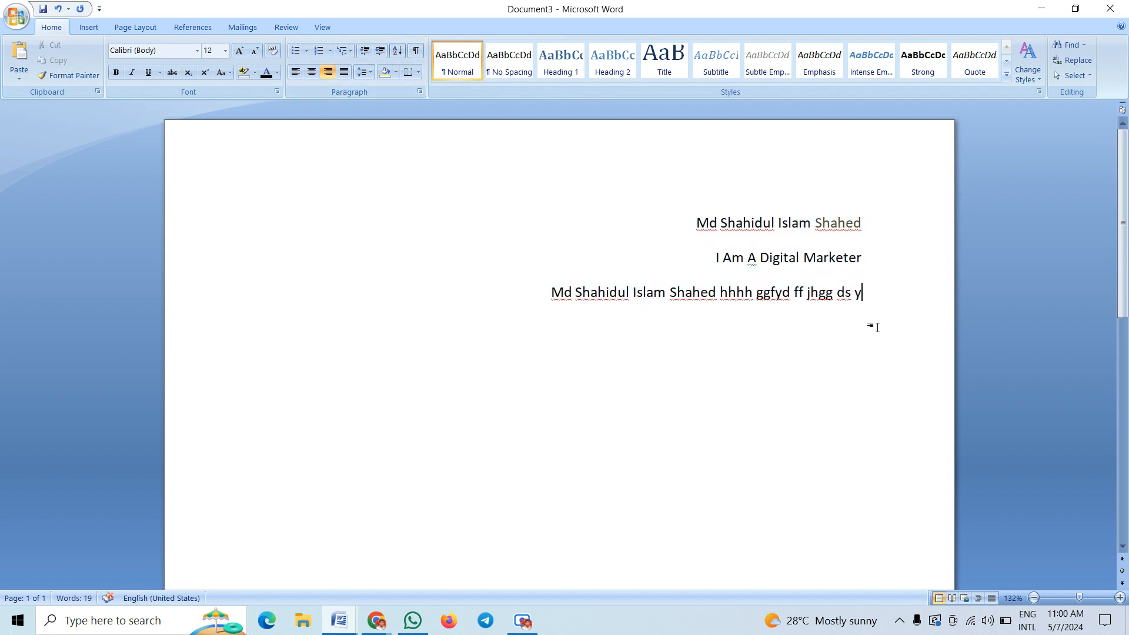
text(jlhg)
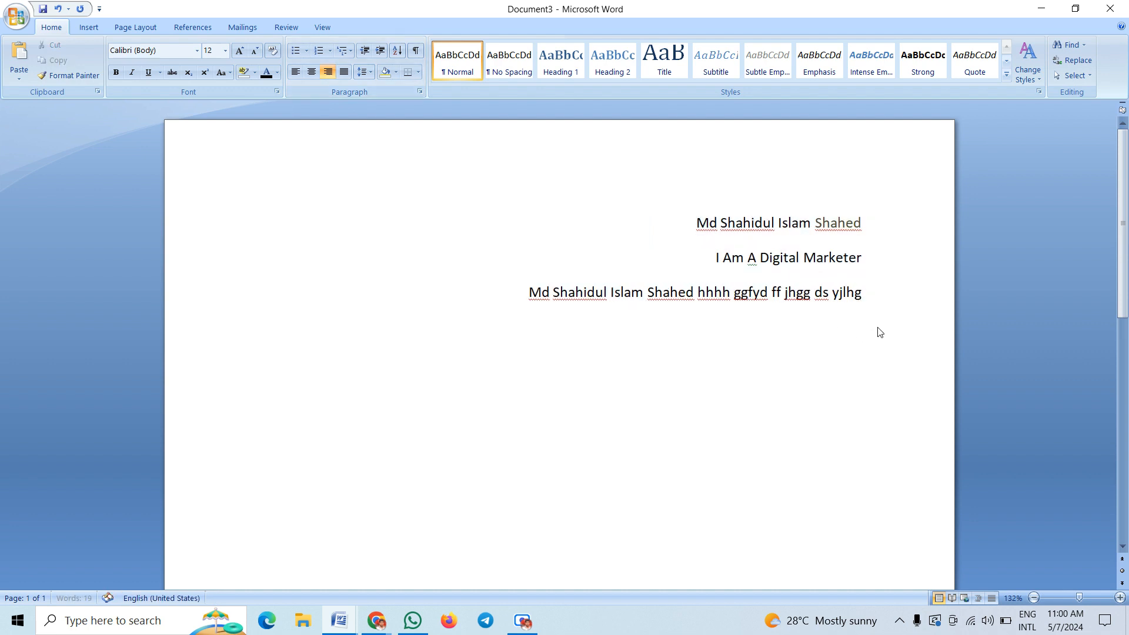
text(ogg  gg hbblbb)
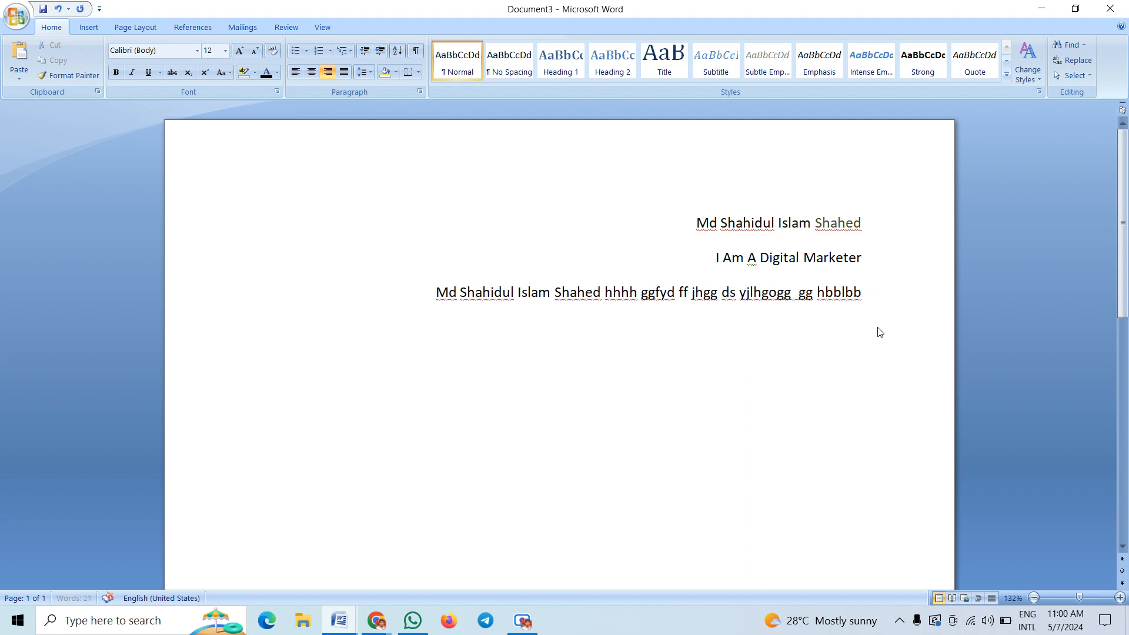
key(Return)
text(nlkjkuguyf9fugffufuf)
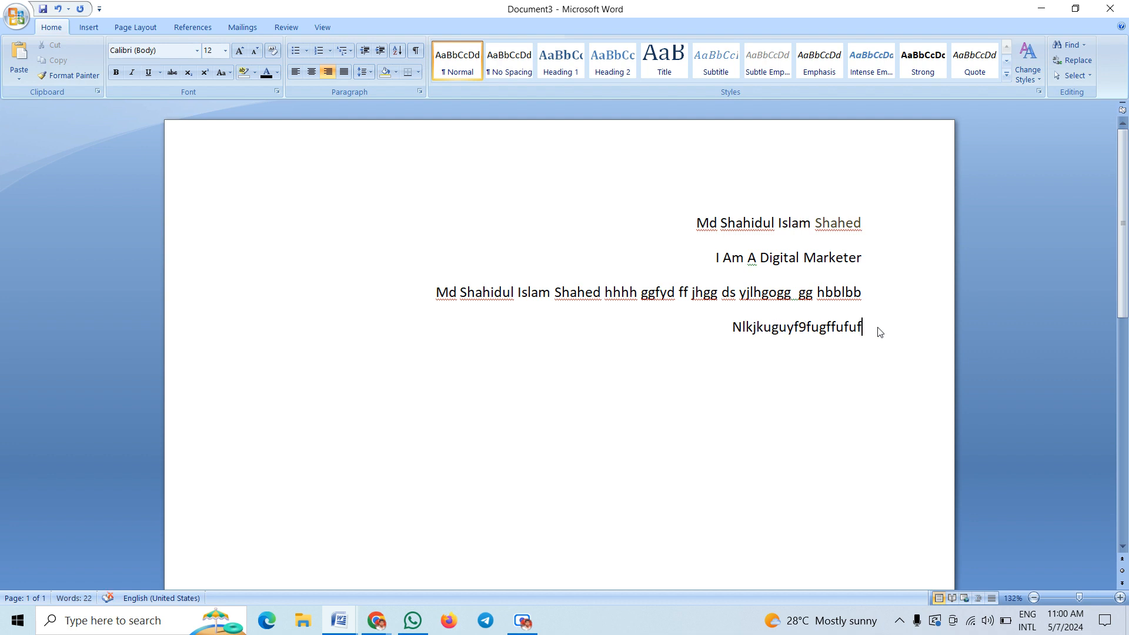
Left-align the four lines and add a new line 'jhvkhgigy yfuou yyg8g uygiug hjghjghj'
drag(880, 327, 675, 222)
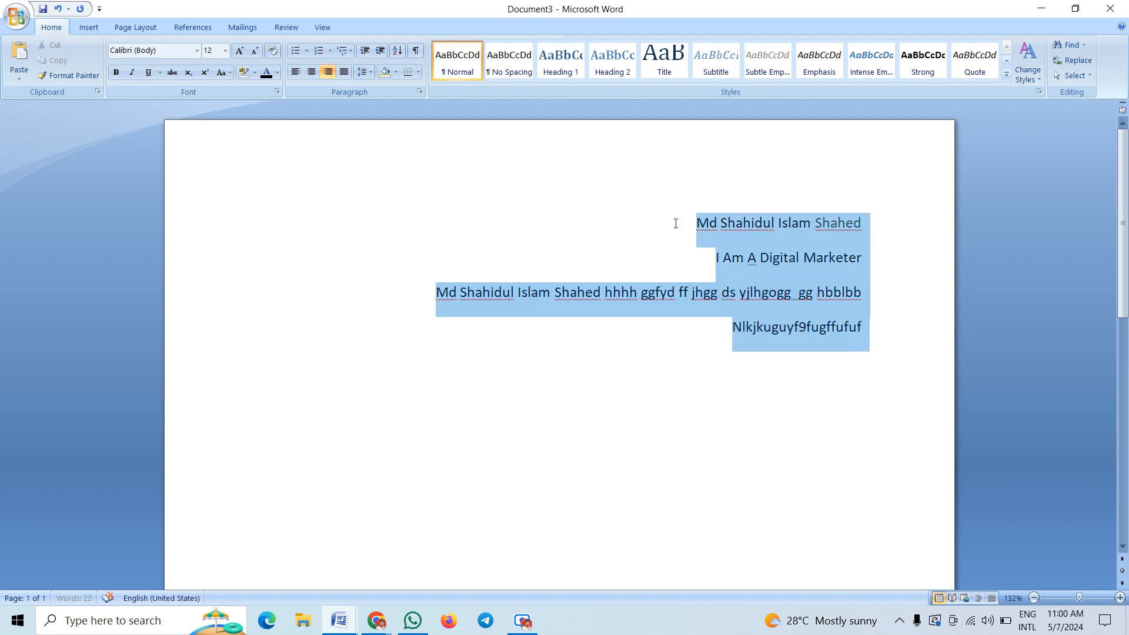
click(295, 72)
click(427, 334)
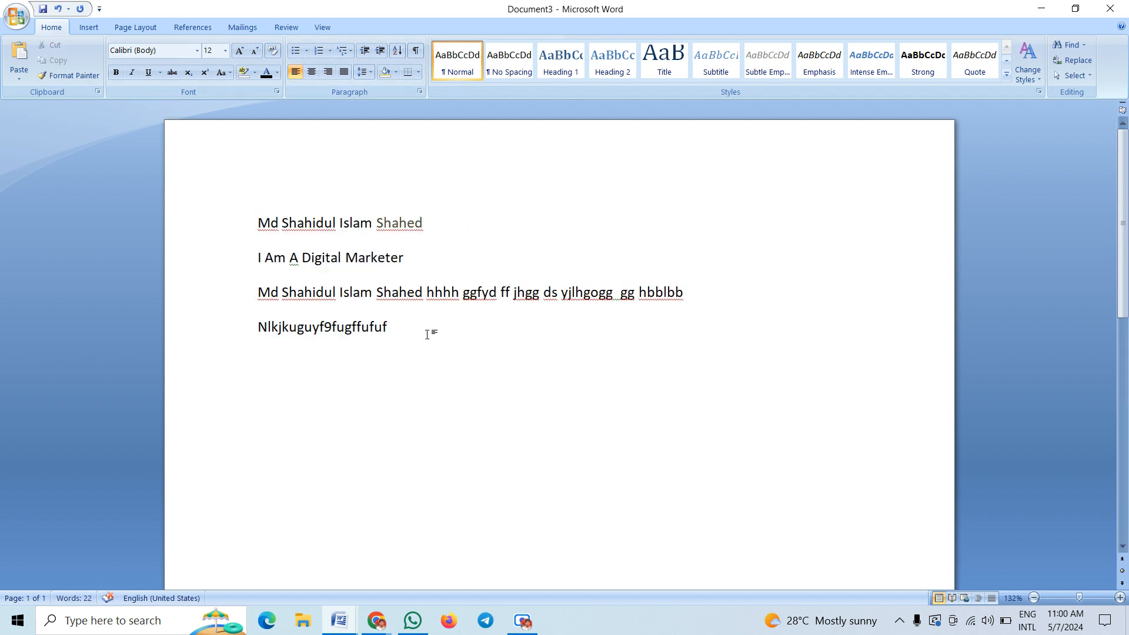
key(Return)
text(jhvkhgigy yfu)
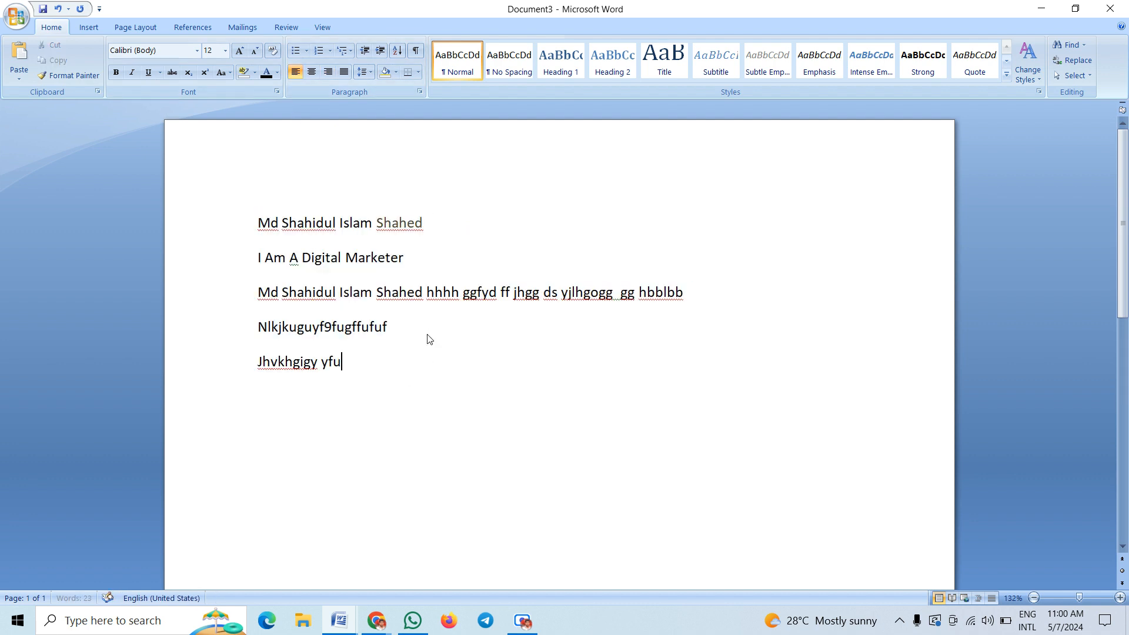
text(ou yyg8g  uygiug hjghjghj)
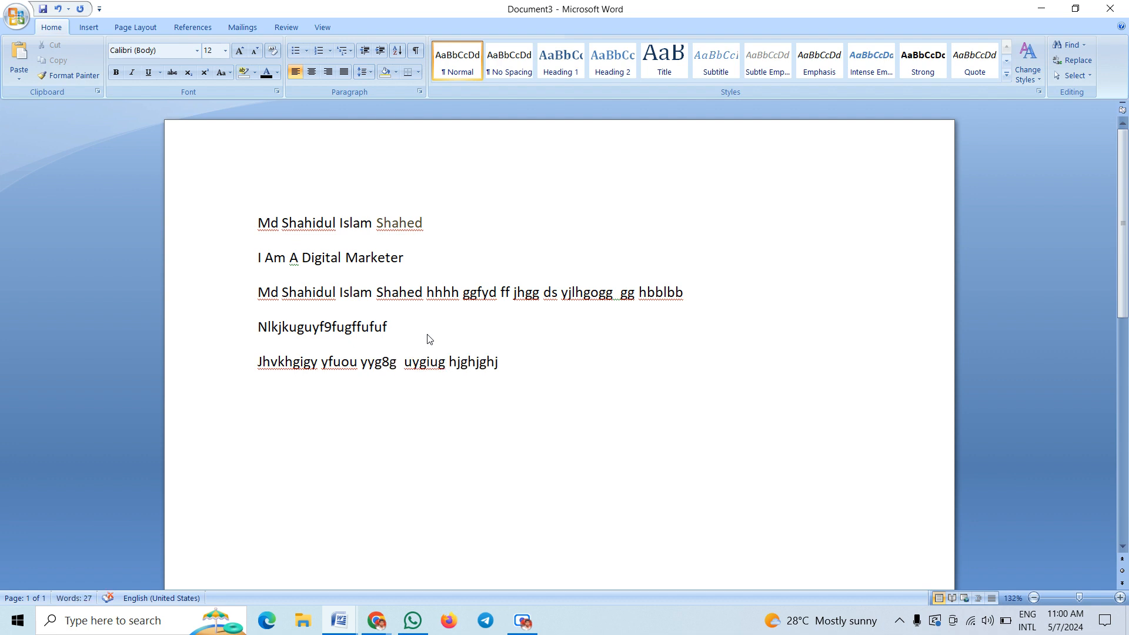
Right-align all five paragraphs and add a sixth line 'jnkj gugf h y yf h'
drag(539, 367, 117, 182)
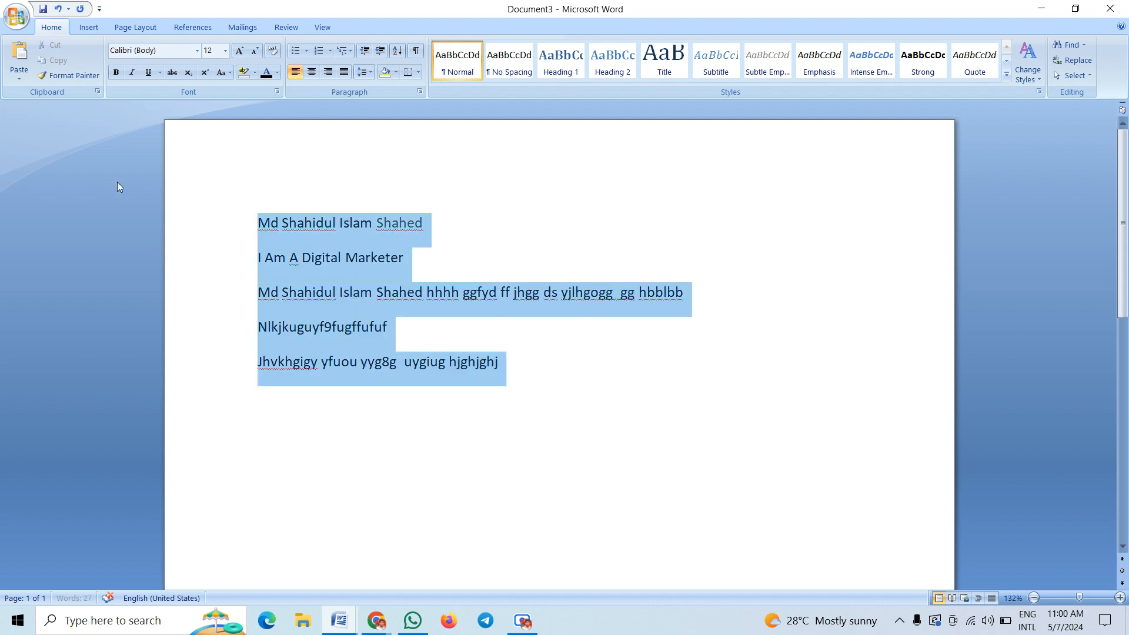
click(329, 72)
click(875, 373)
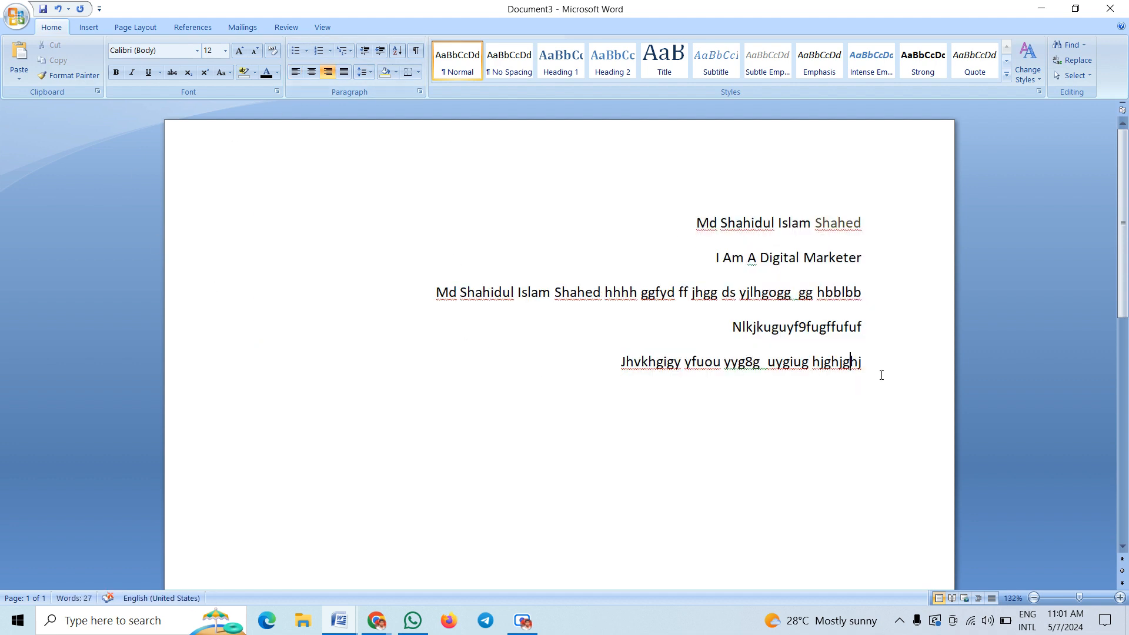
key(Return)
text(jnkj  gugf)
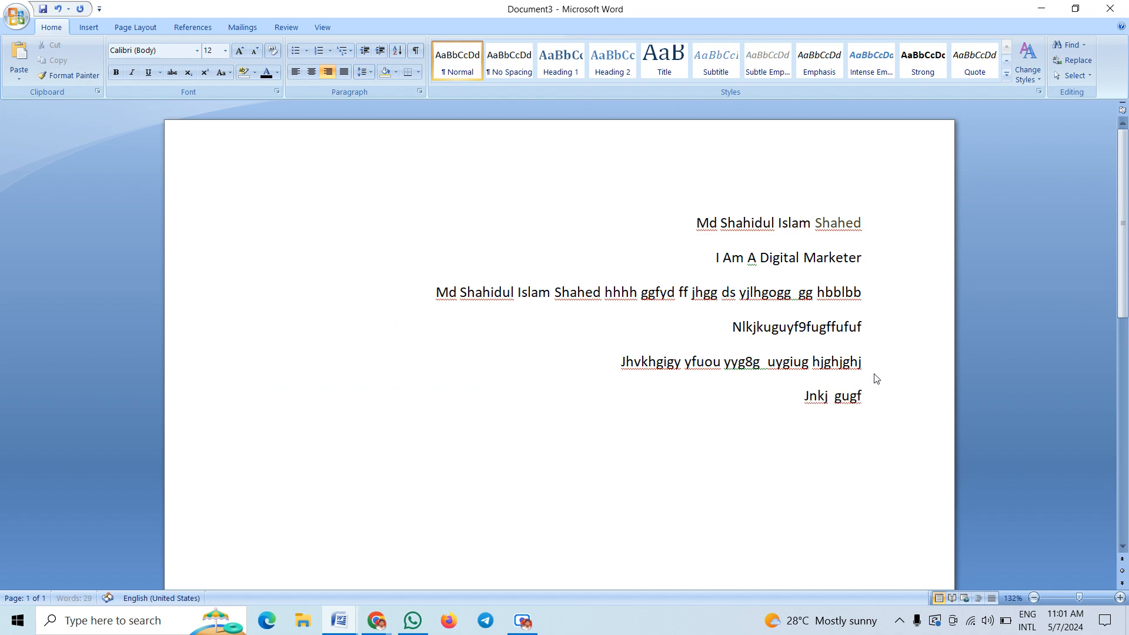
text( h y  yf h)
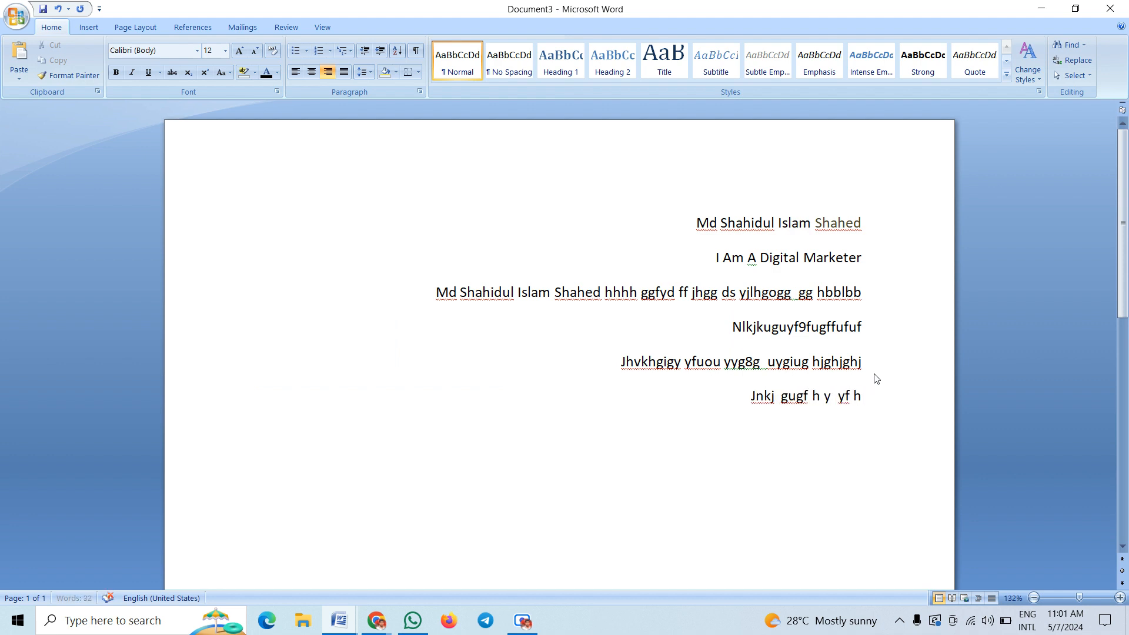
Try centre and justify on all six lines, settle on left alignment, then add an empty paragraph
drag(910, 427, 593, 197)
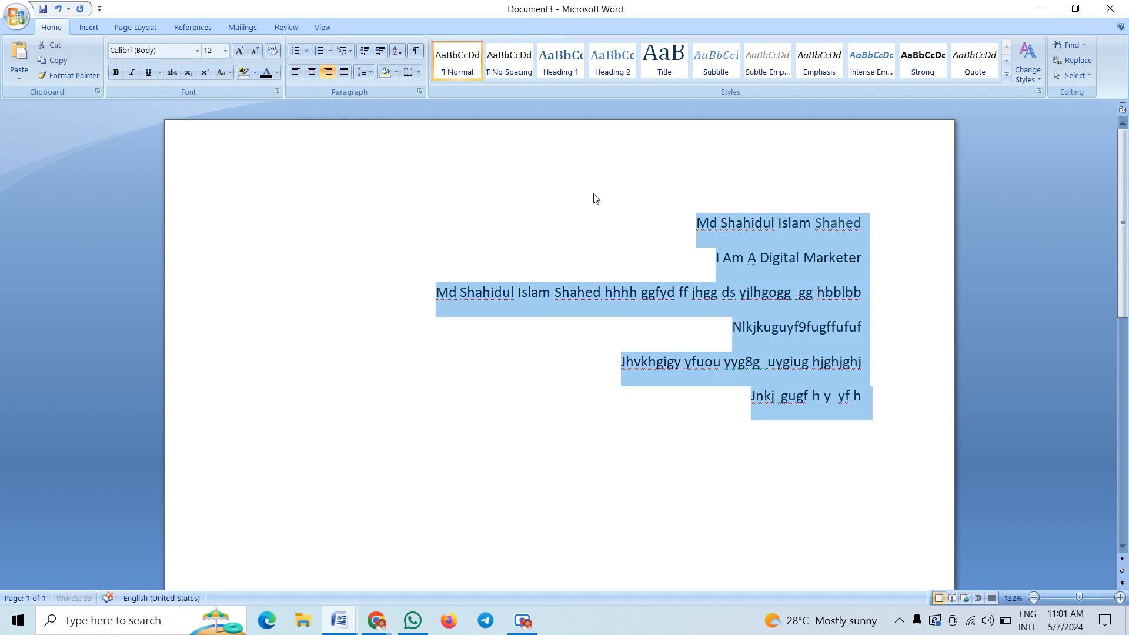
click(309, 76)
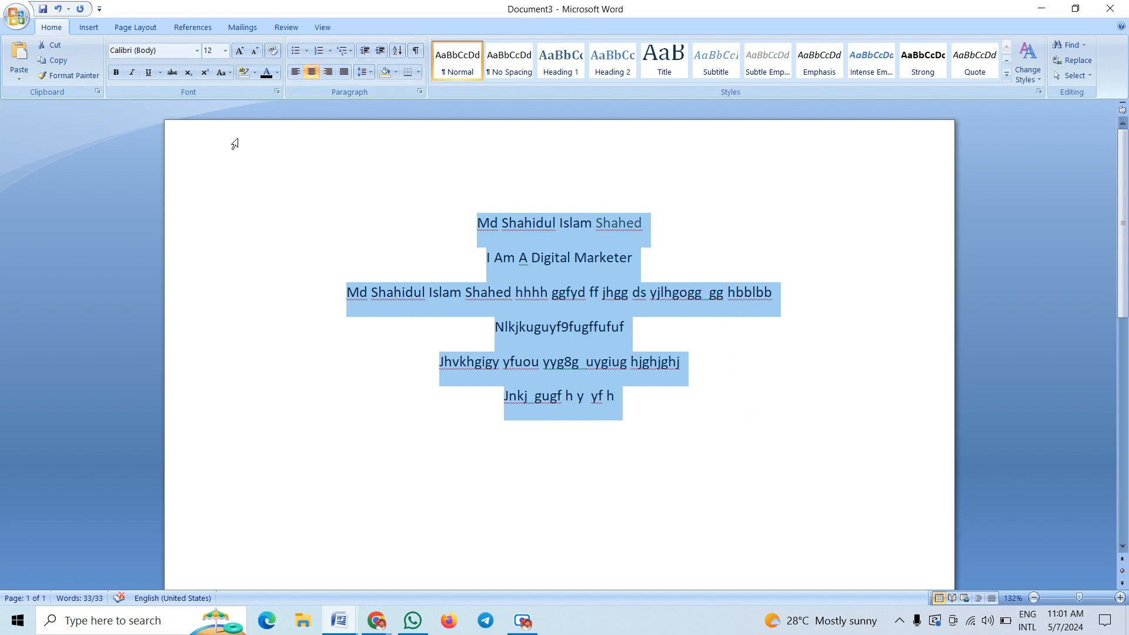
click(344, 72)
key(ctrl+l)
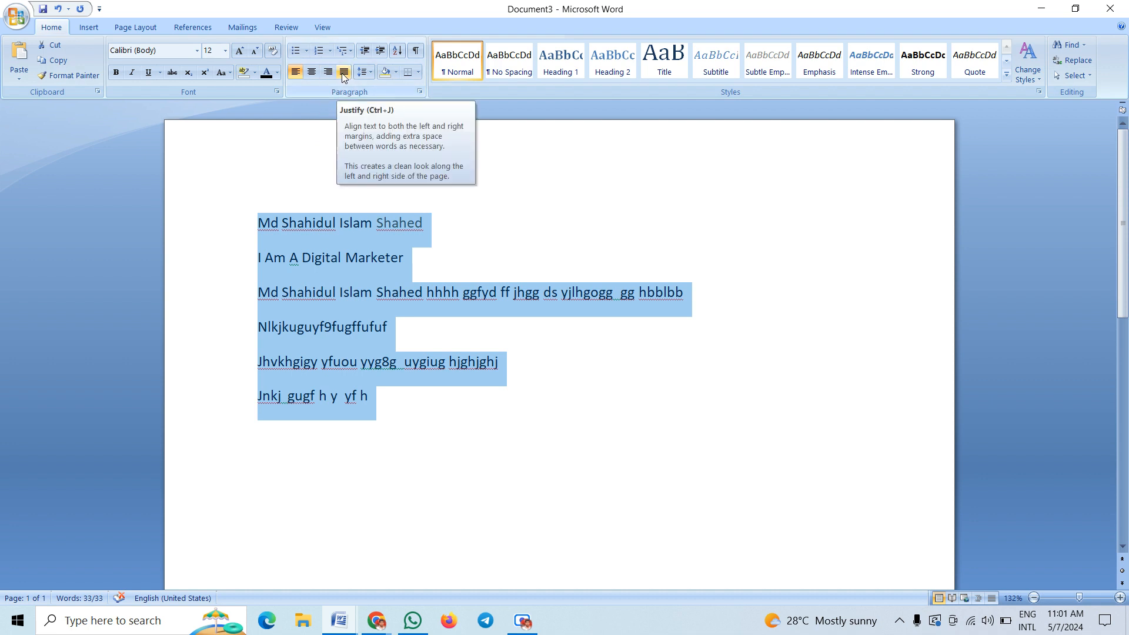
click(412, 395)
key(Return)
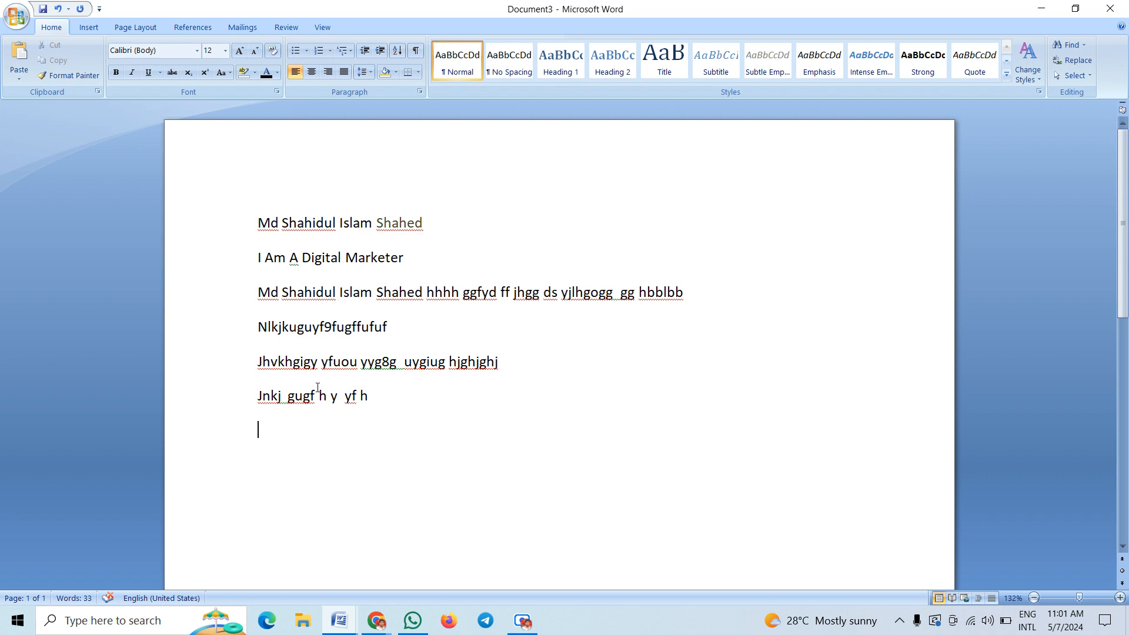
Give the last three paragraphs arrow bullets
drag(253, 325, 381, 418)
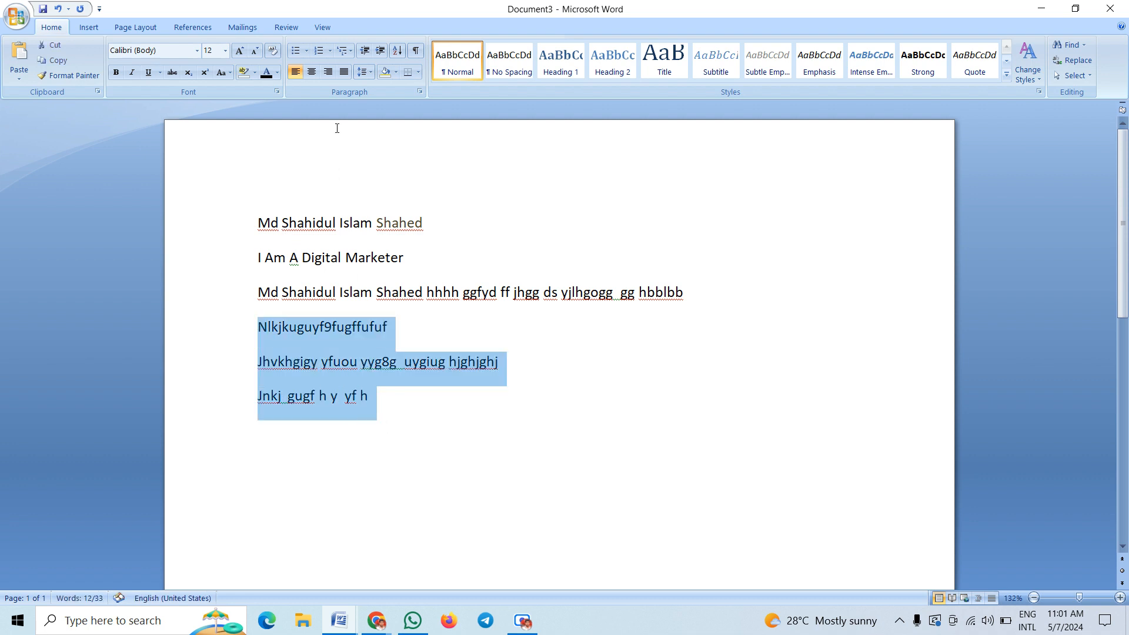
click(305, 54)
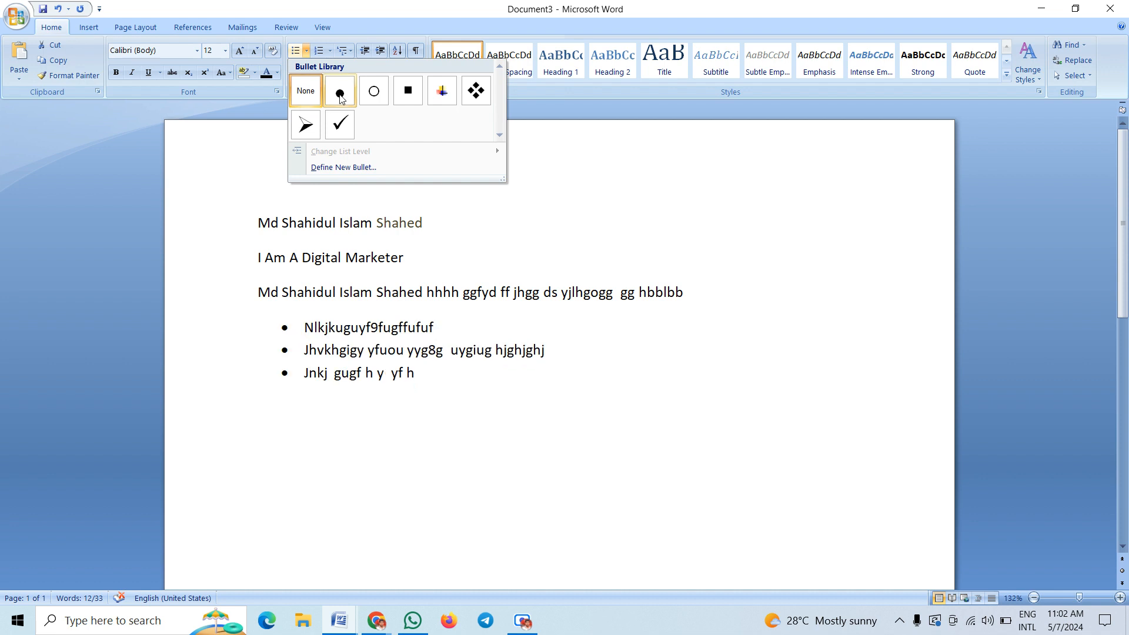
click(311, 126)
Add checkmark items 'Hgjhuvjkv' and 'Jhhguoguyygoig', plus an unbulleted 'Kjkggout9' line
click(391, 404)
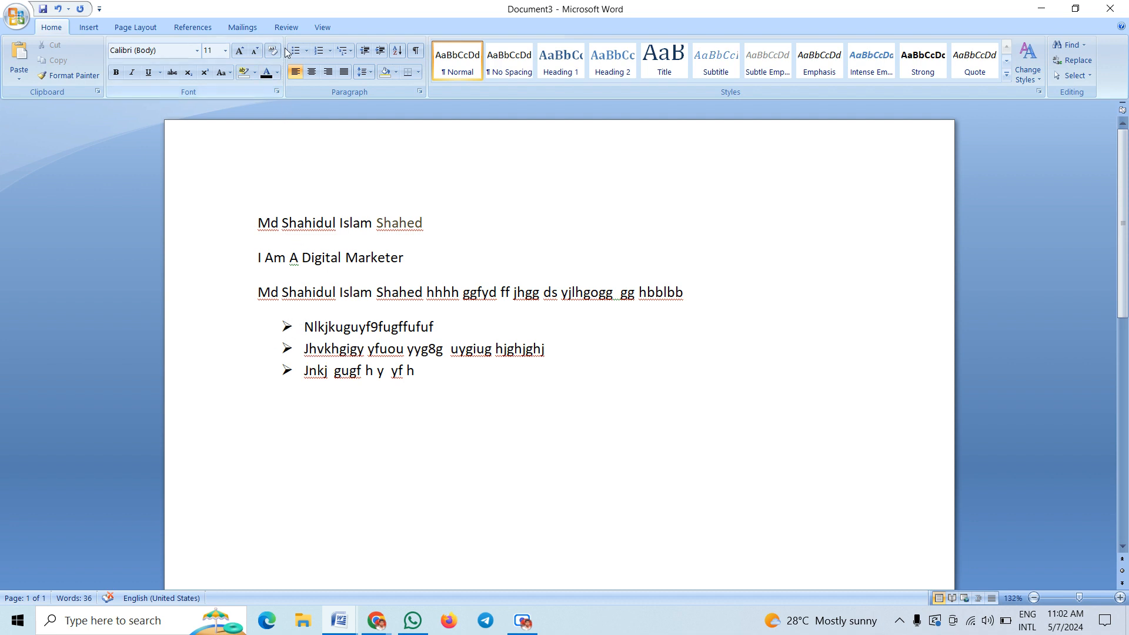
click(306, 51)
click(340, 172)
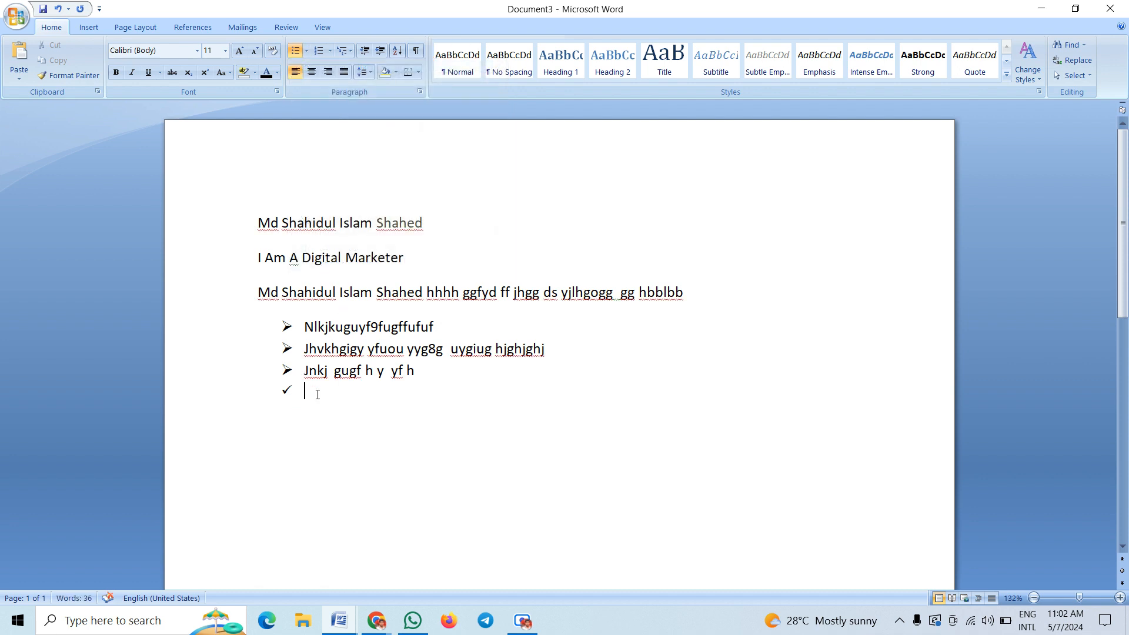
text(Hgjhuvjkv)
key(Return)
text(Jhhguoguyygoig)
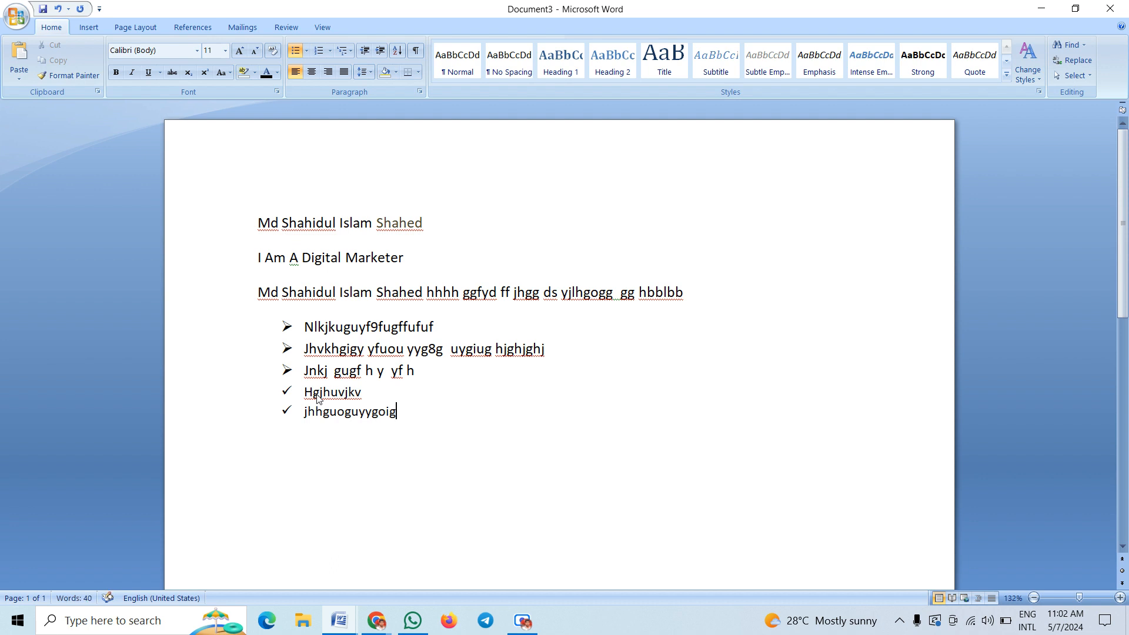
key(Return)
text(kjk)
key(BackSpace)
text(ggout9)
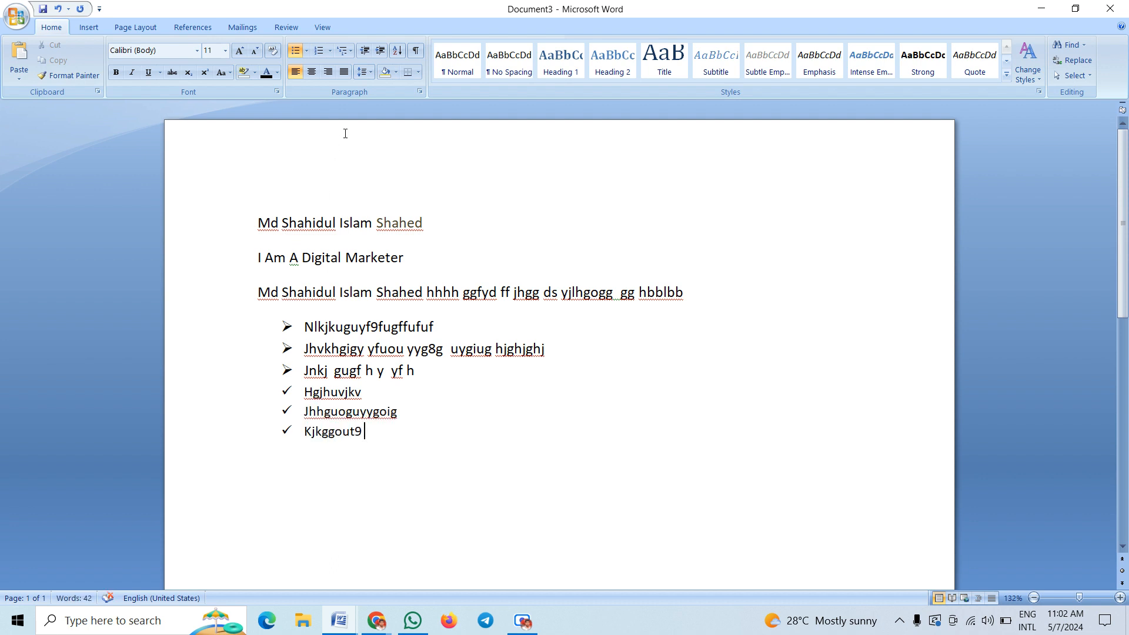
click(297, 50)
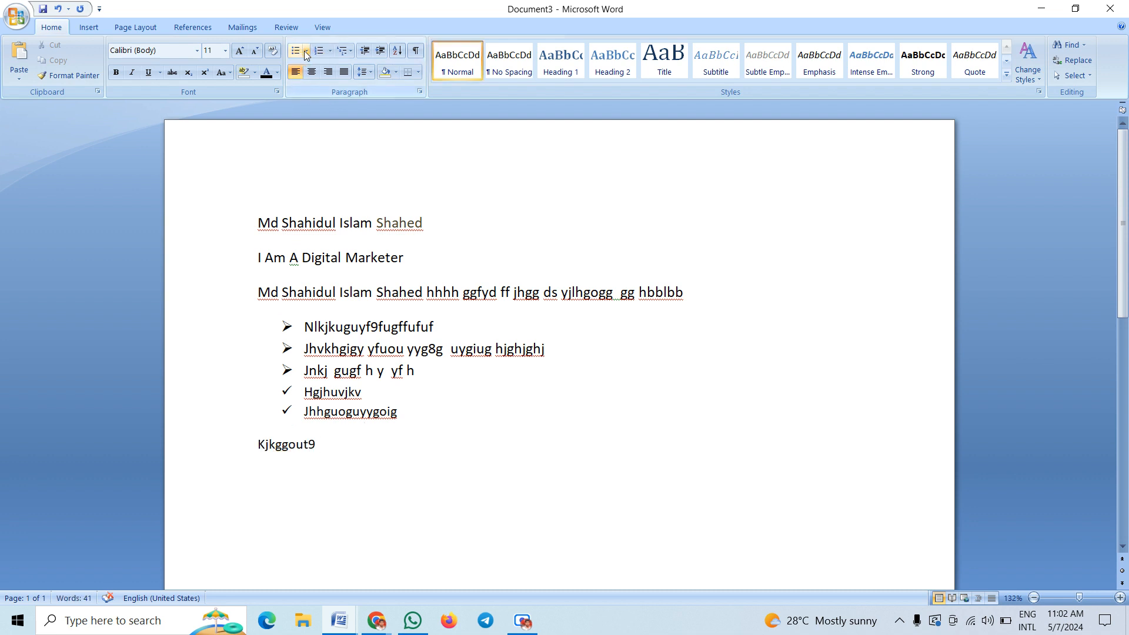
Number the Kjkggout9 line with a. b. c. lettering from the Numbering library
click(306, 52)
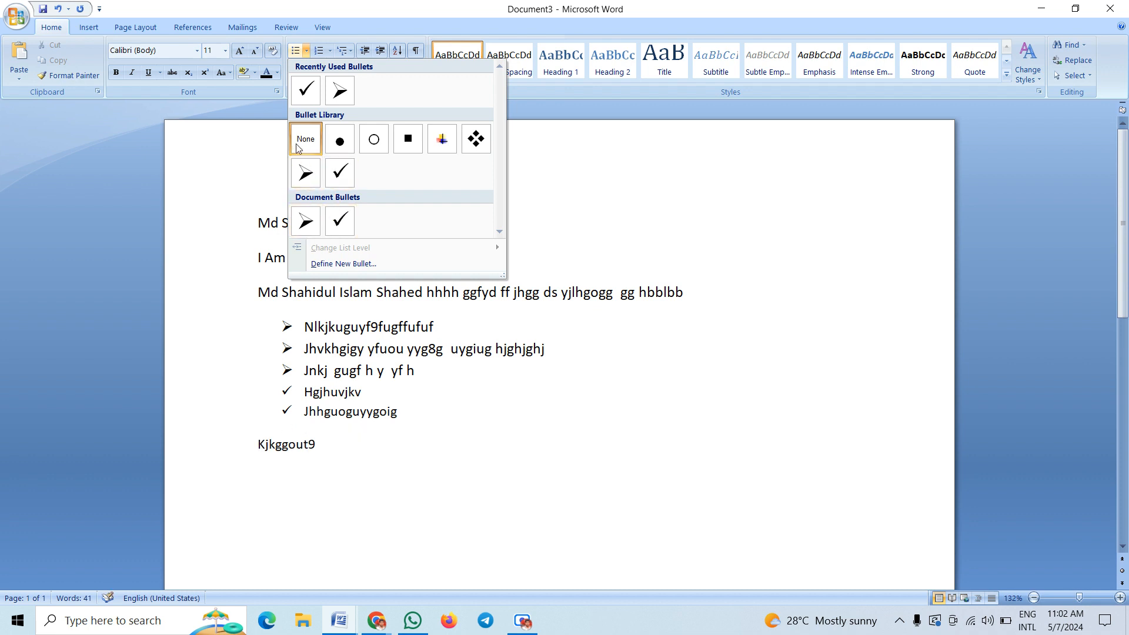
click(331, 52)
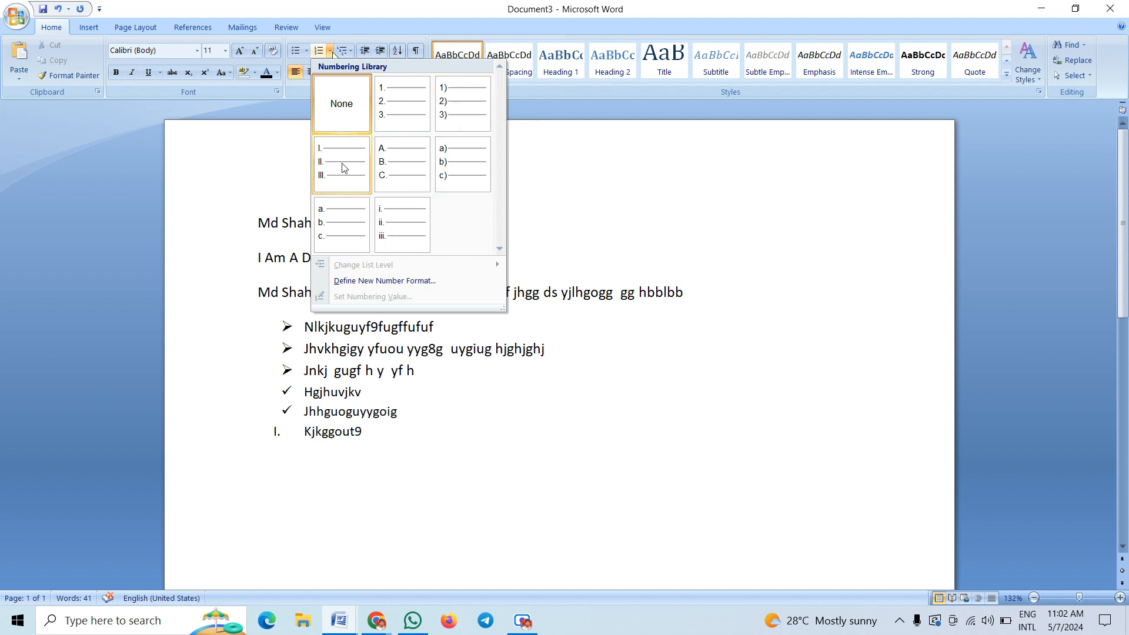
click(343, 225)
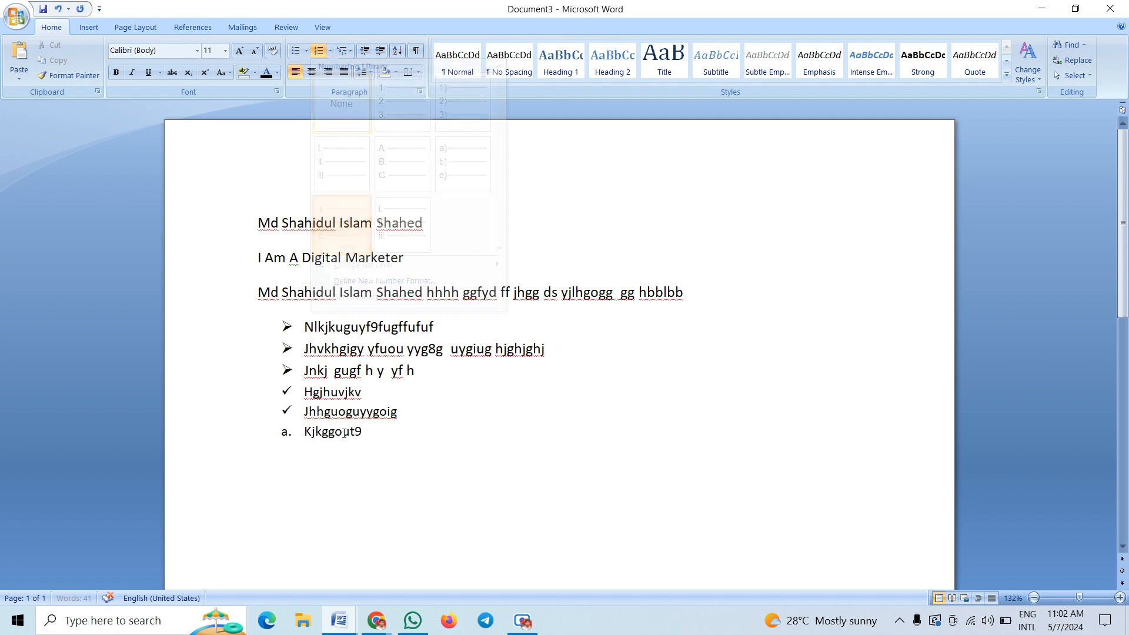
Renumber all six list lines with lowercase roman numerals i. through vi
drag(377, 434, 304, 327)
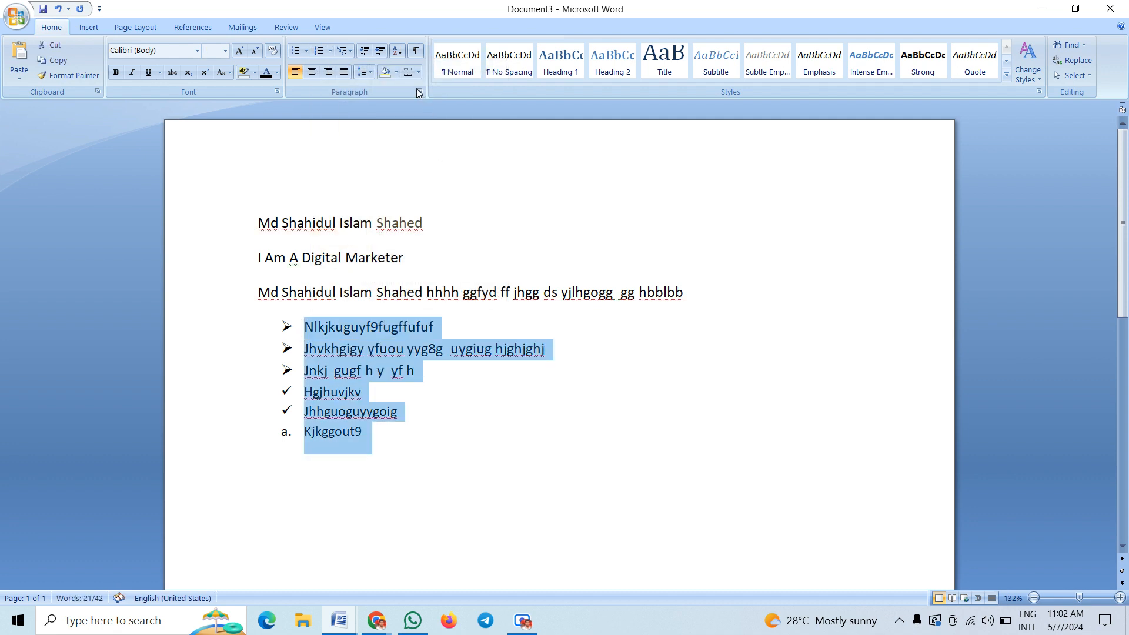
click(328, 53)
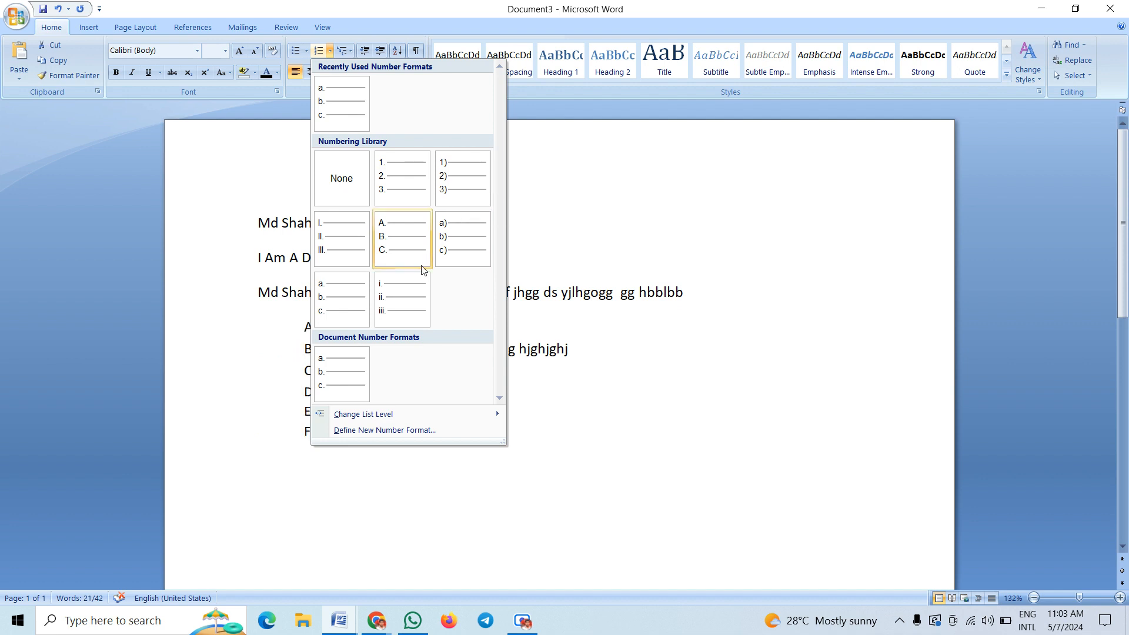
click(393, 308)
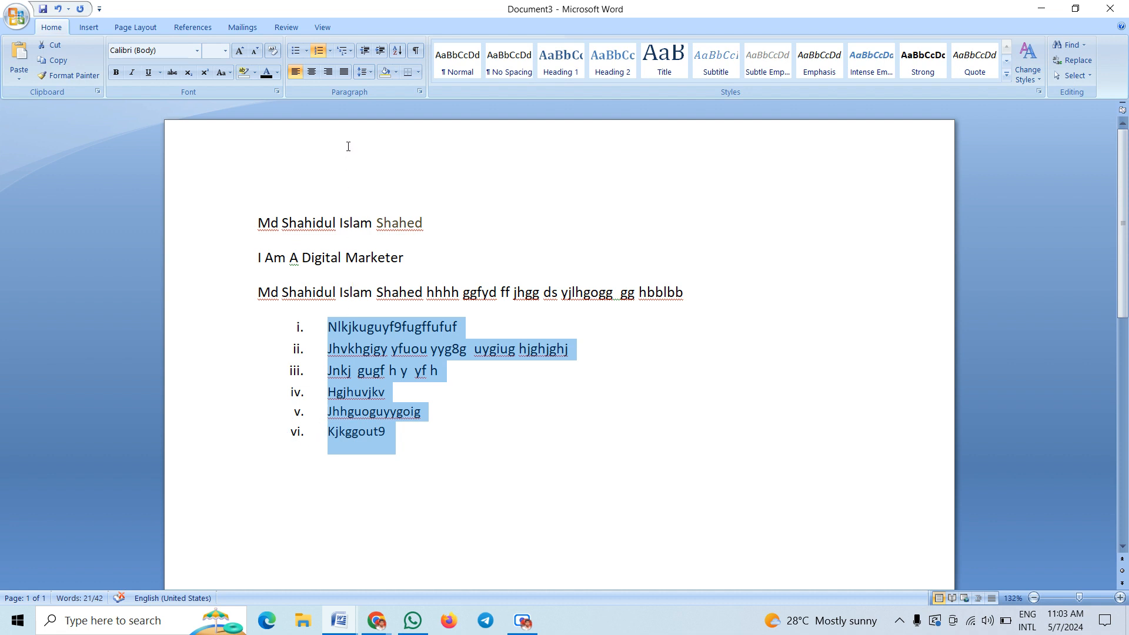
Apply 1) a) i) multilevel numbering, then switch the six items to diamond multilevel bullets
click(379, 392)
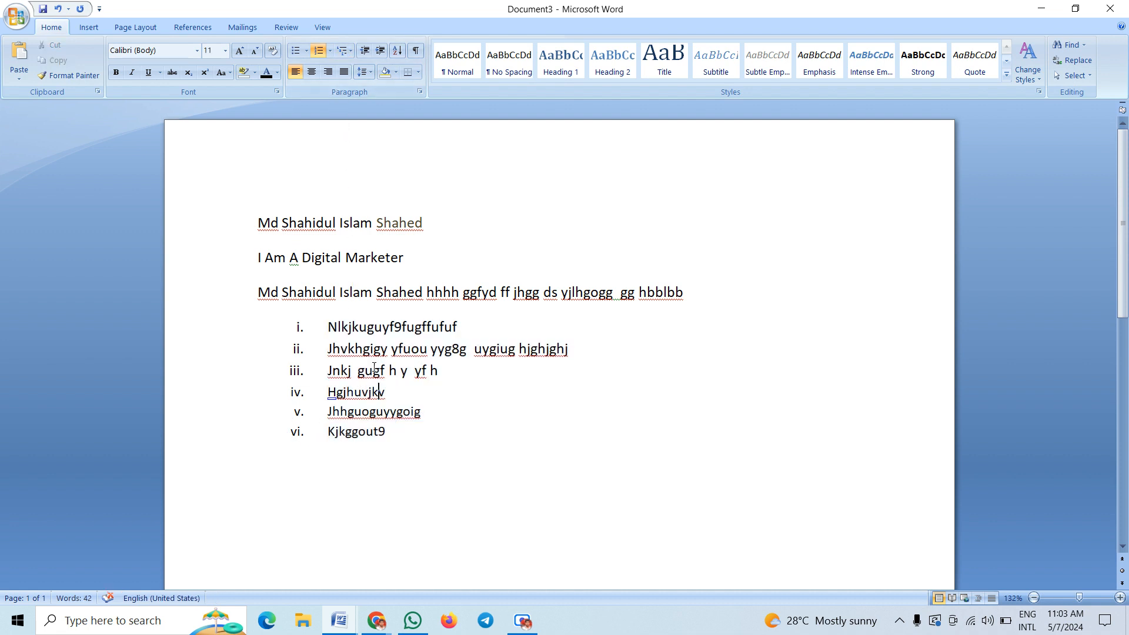
click(351, 52)
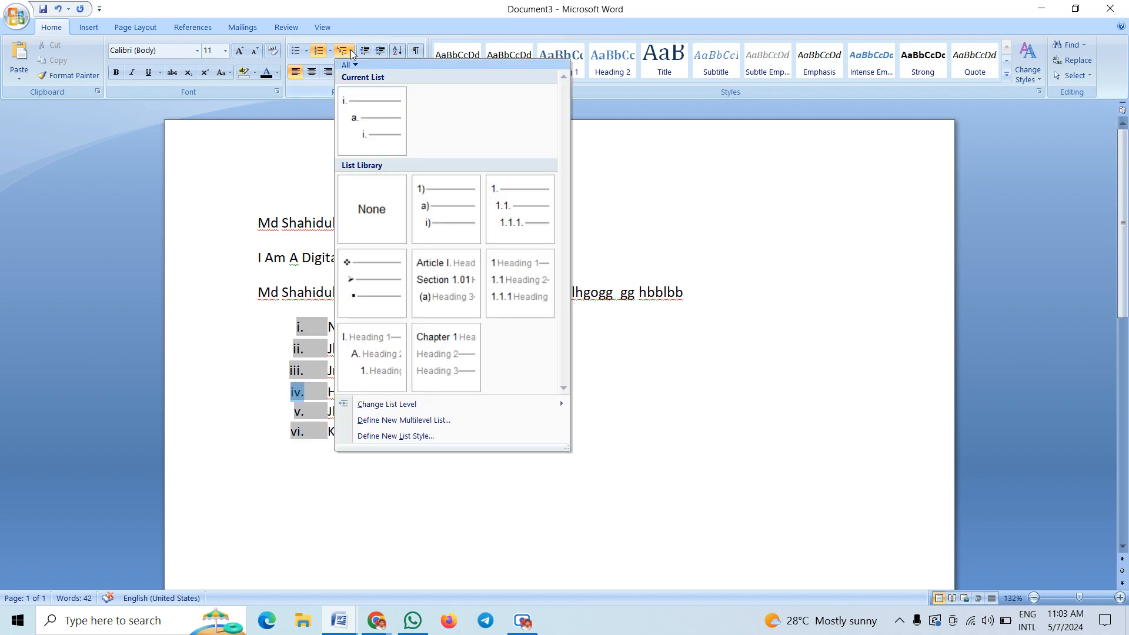
click(446, 209)
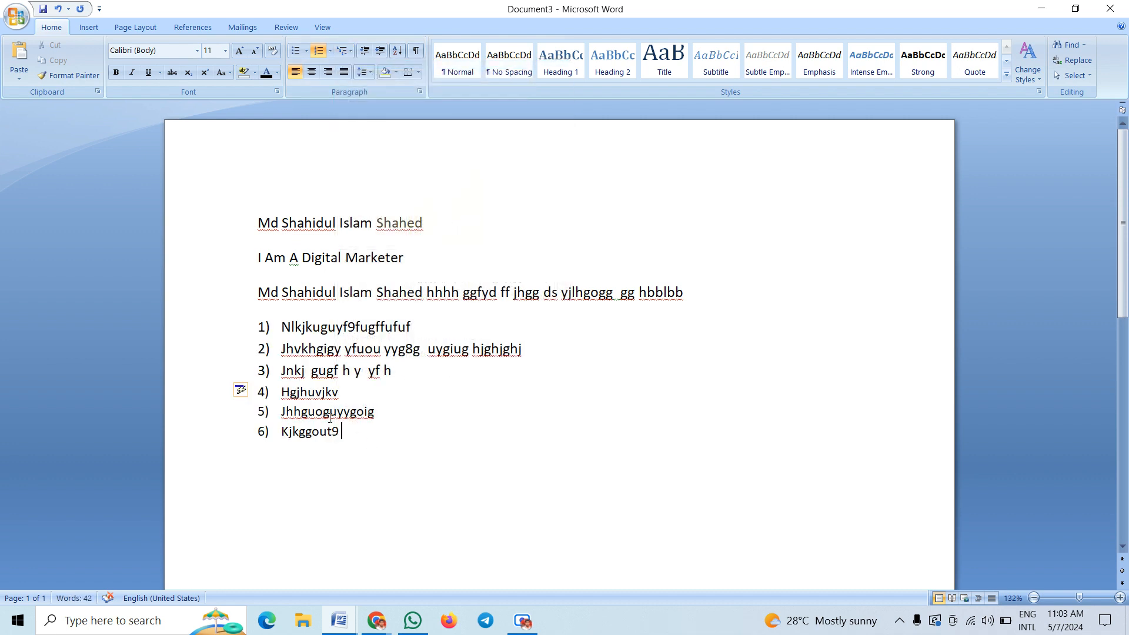
drag(348, 436, 273, 330)
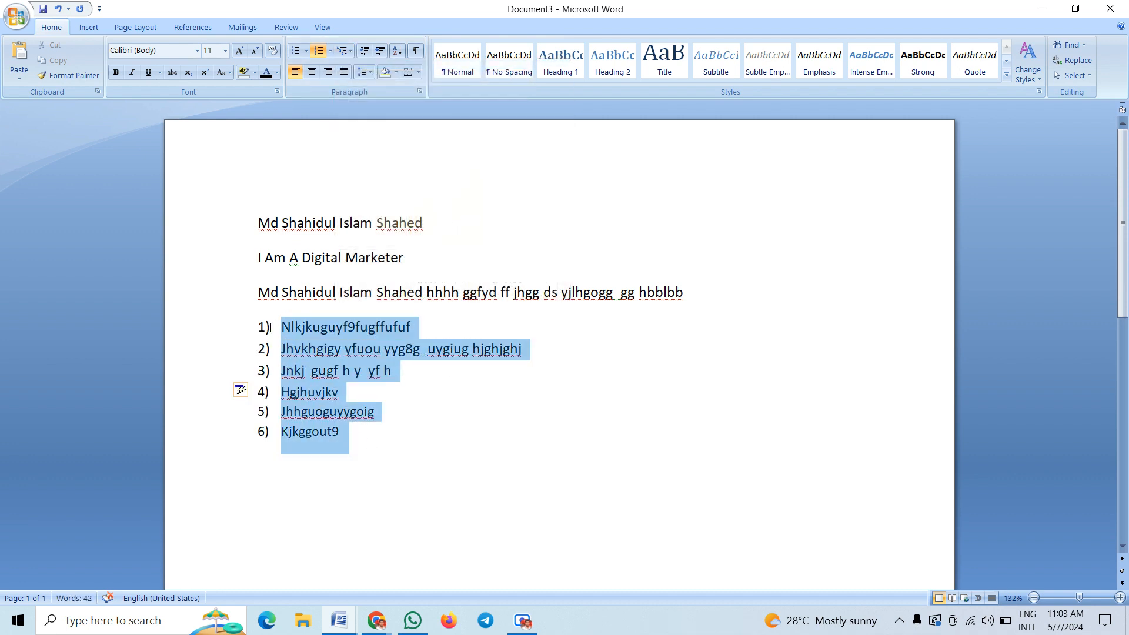
click(351, 53)
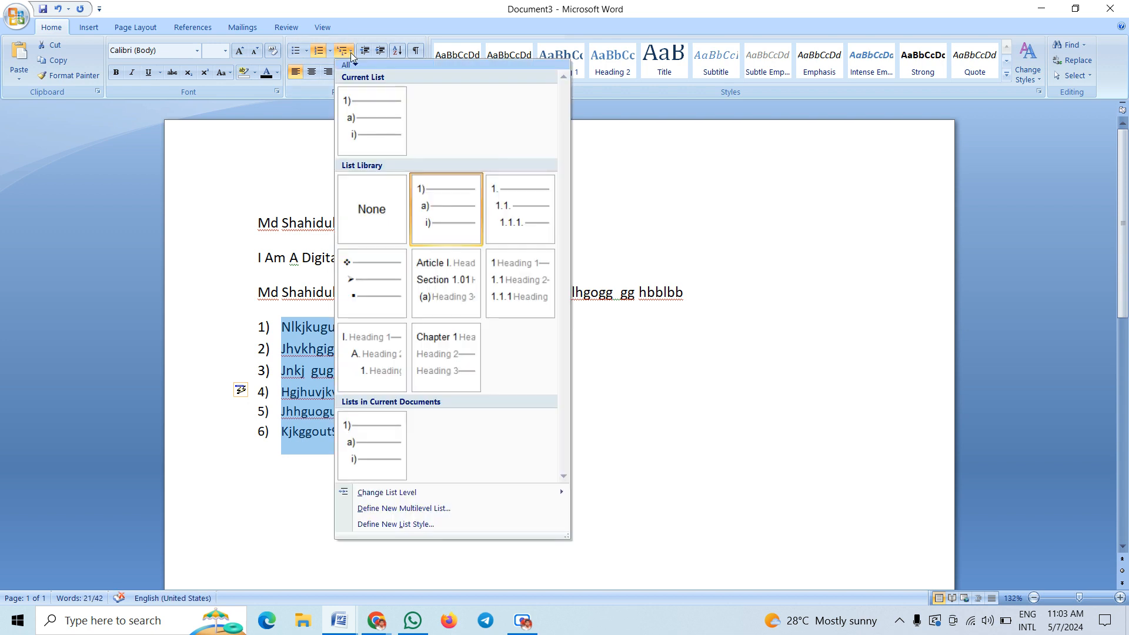
mouse_move(374, 333)
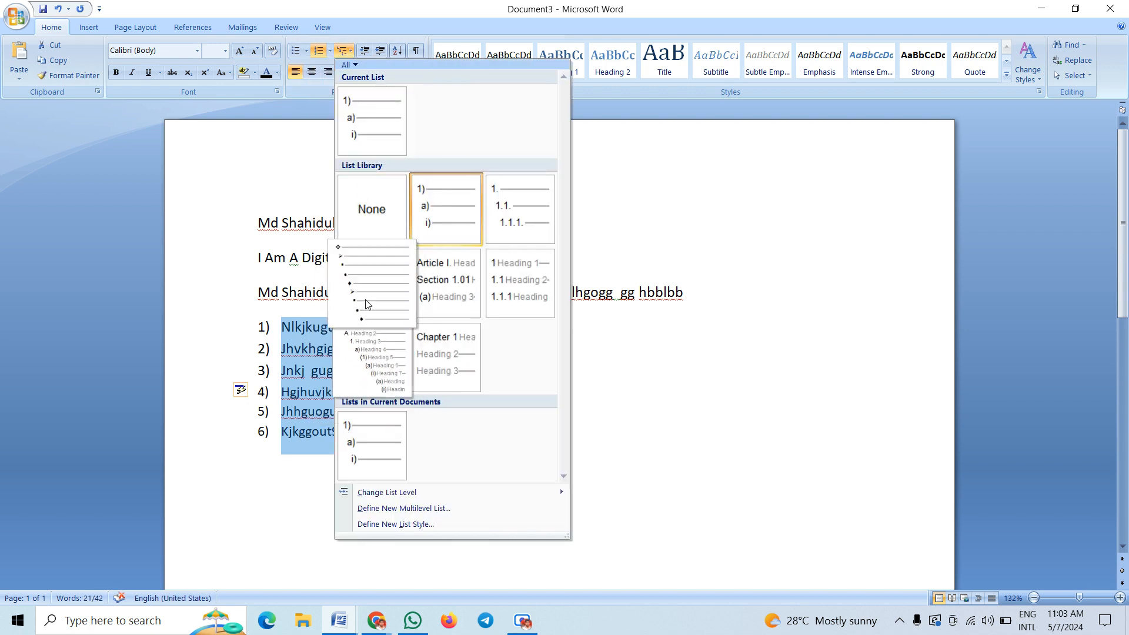
click(369, 303)
Turn the items into Chapter headings, then renumber those headings 1) through 6)
click(306, 443)
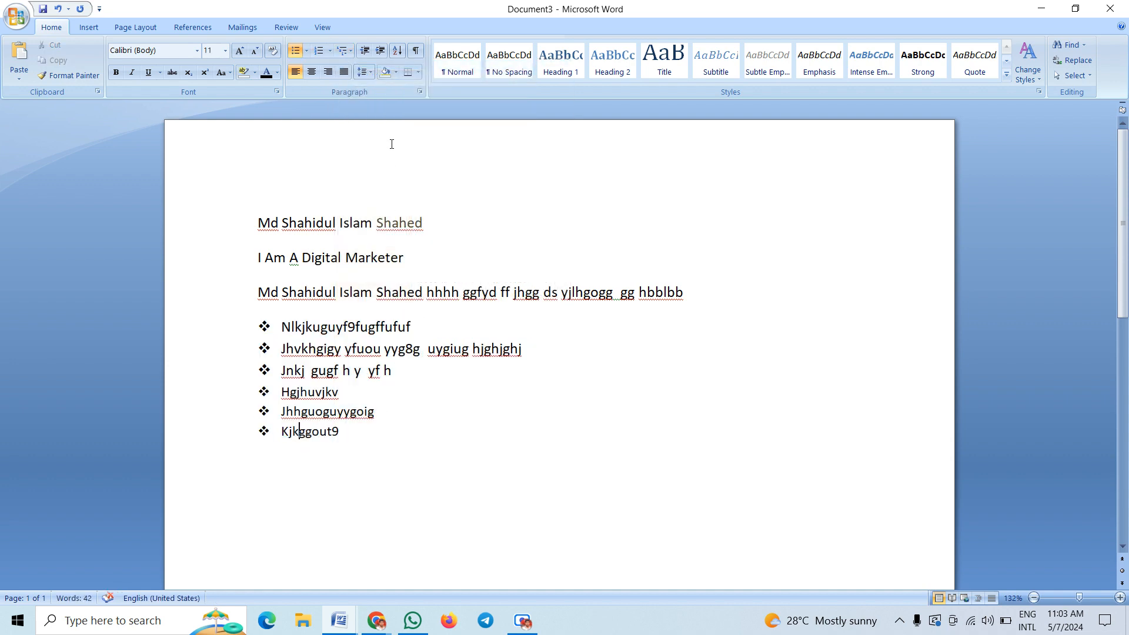
click(343, 51)
mouse_move(405, 365)
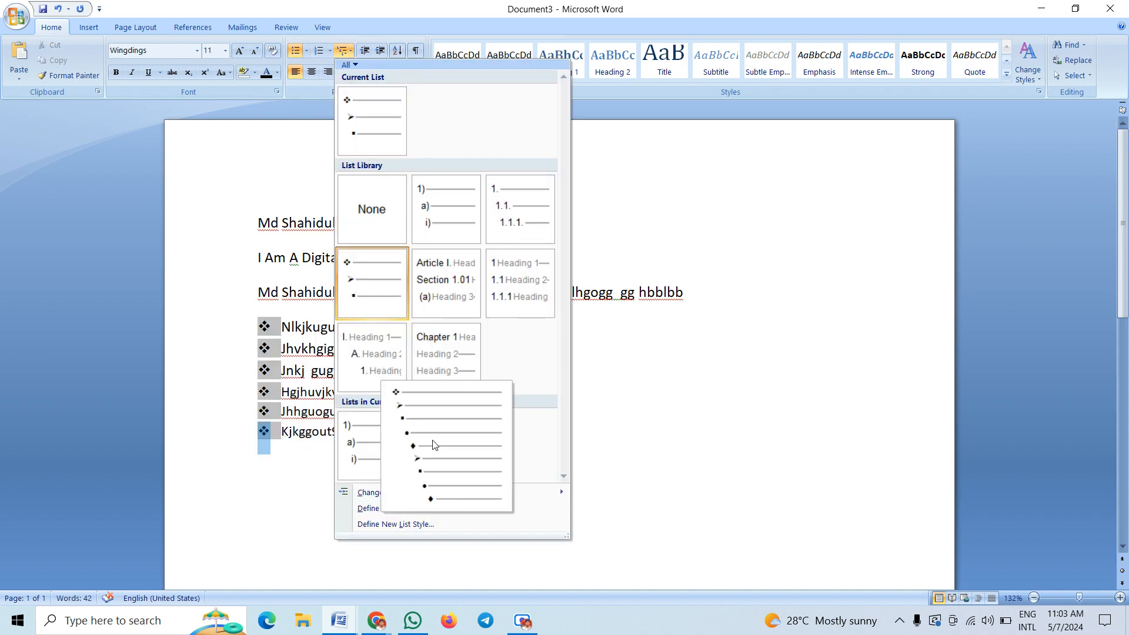
click(451, 371)
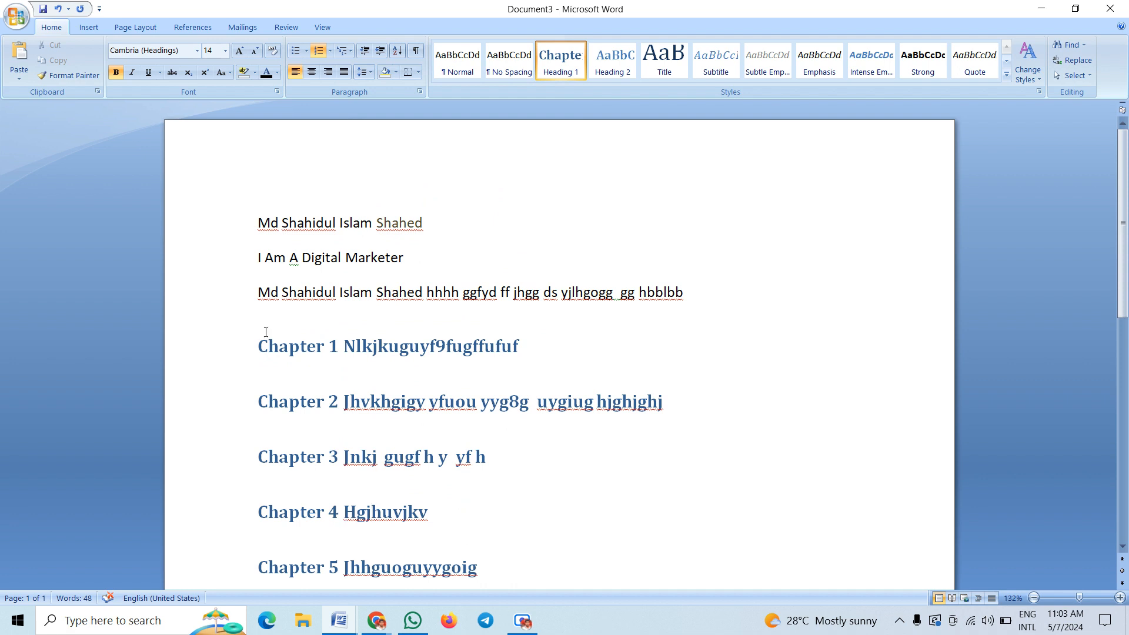
drag(265, 332, 469, 514)
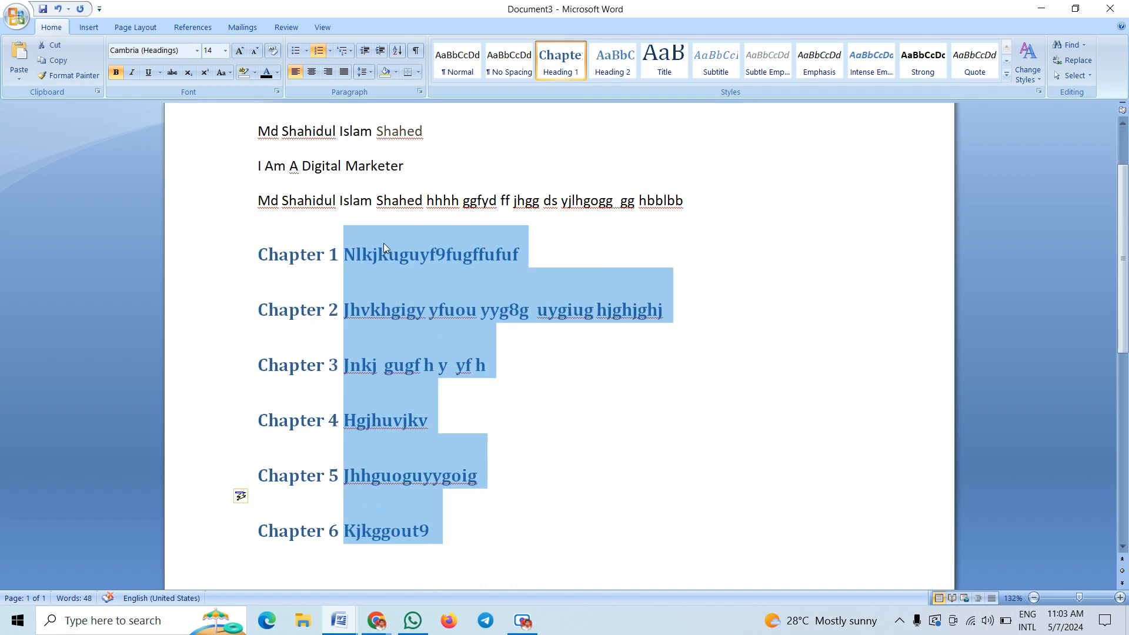
click(349, 52)
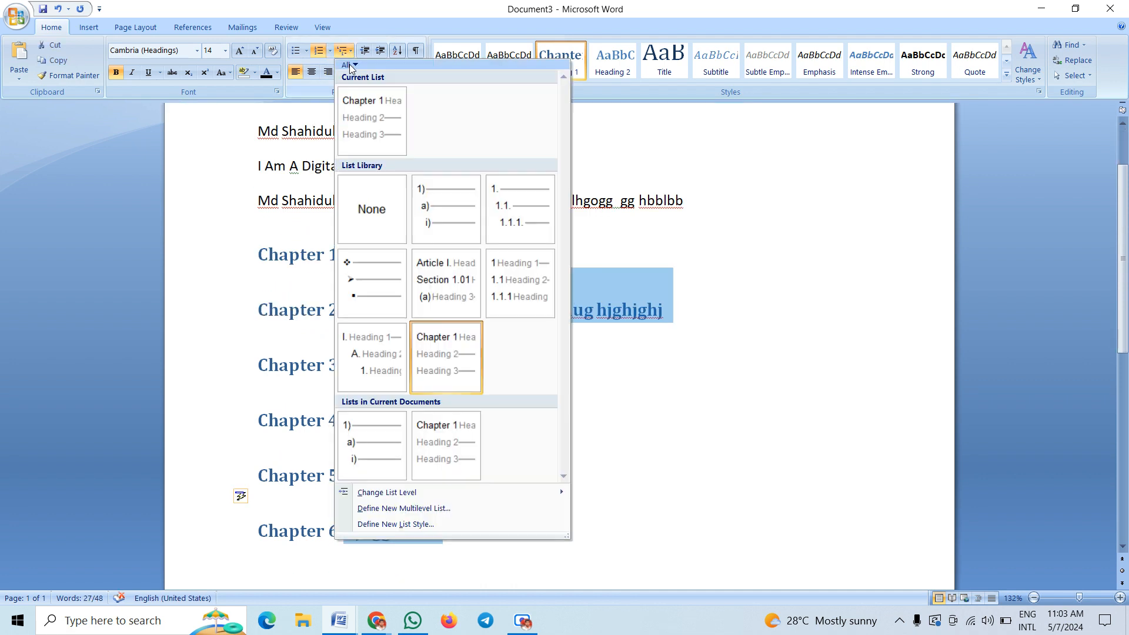
click(438, 231)
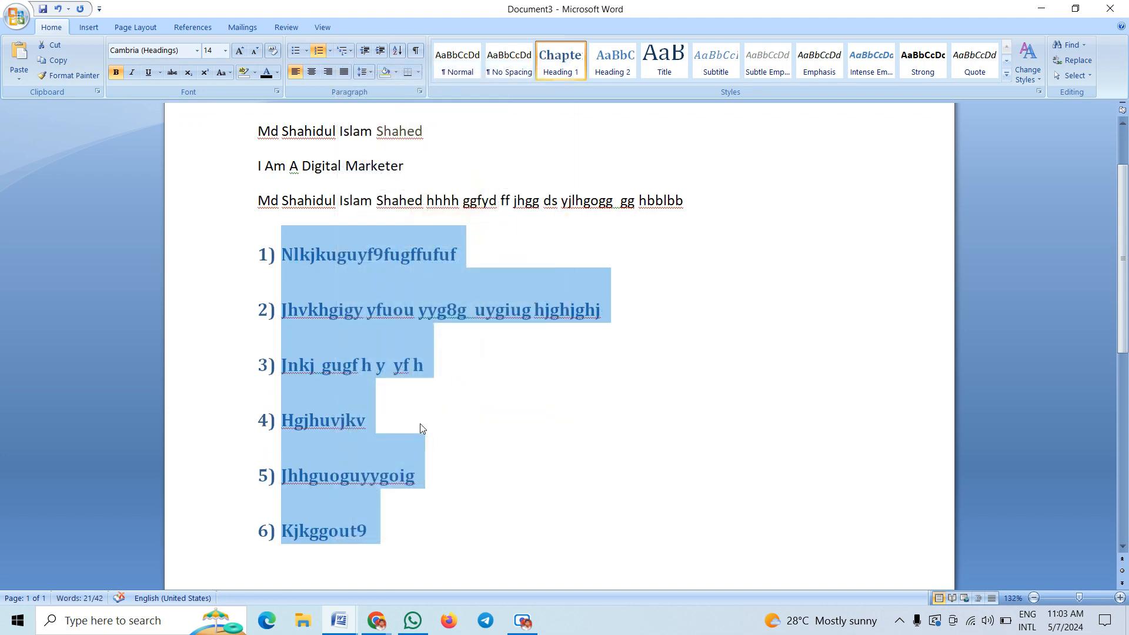
click(423, 423)
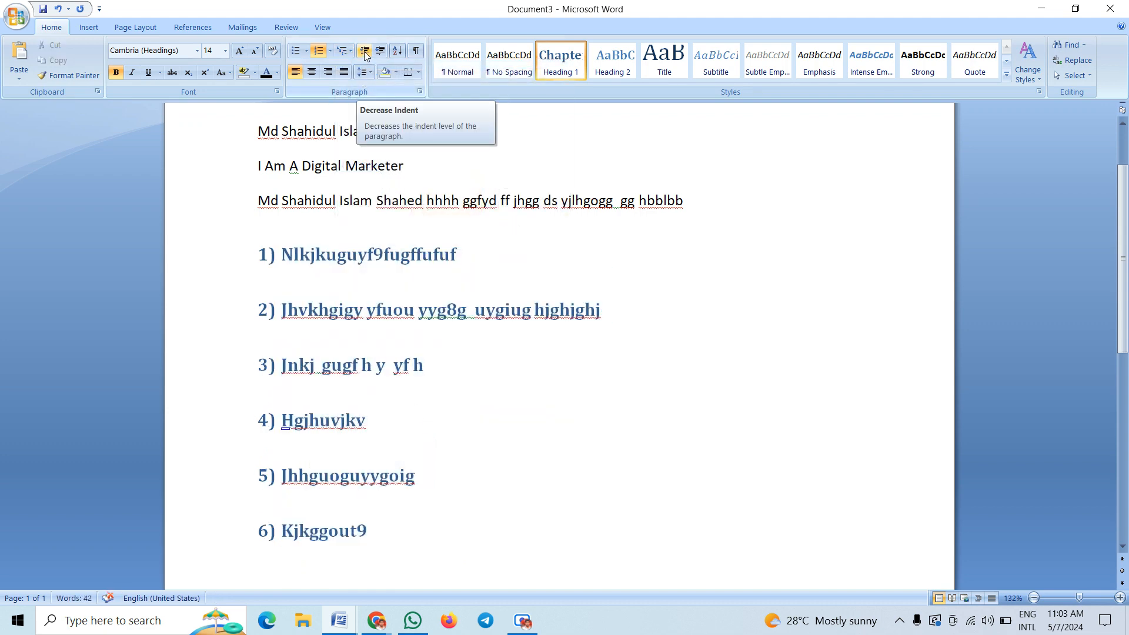
click(398, 51)
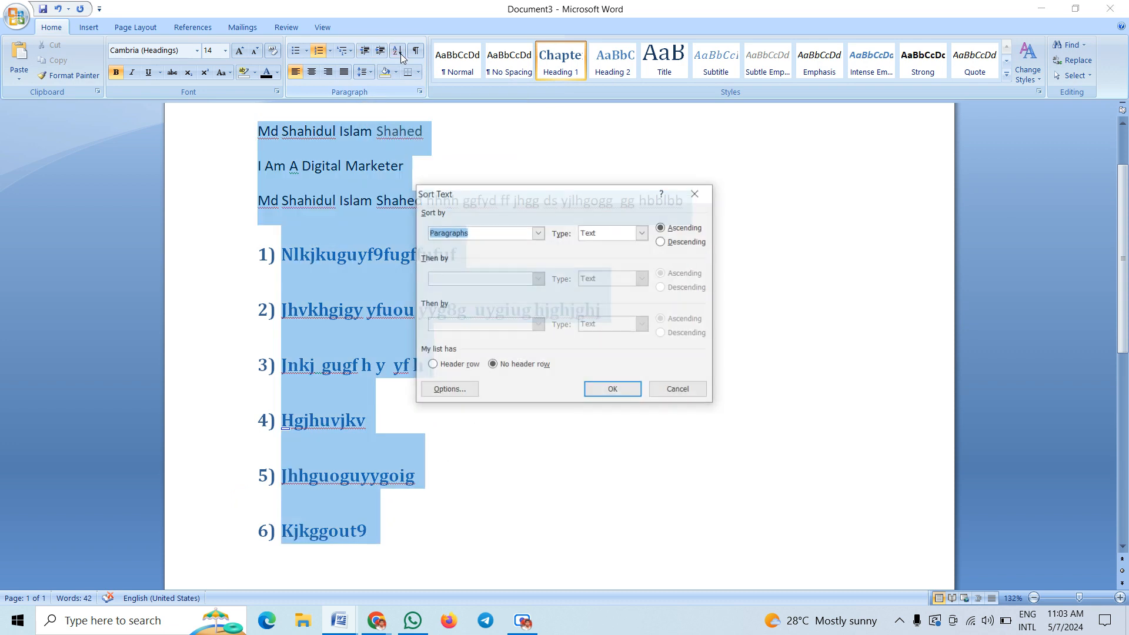
click(697, 194)
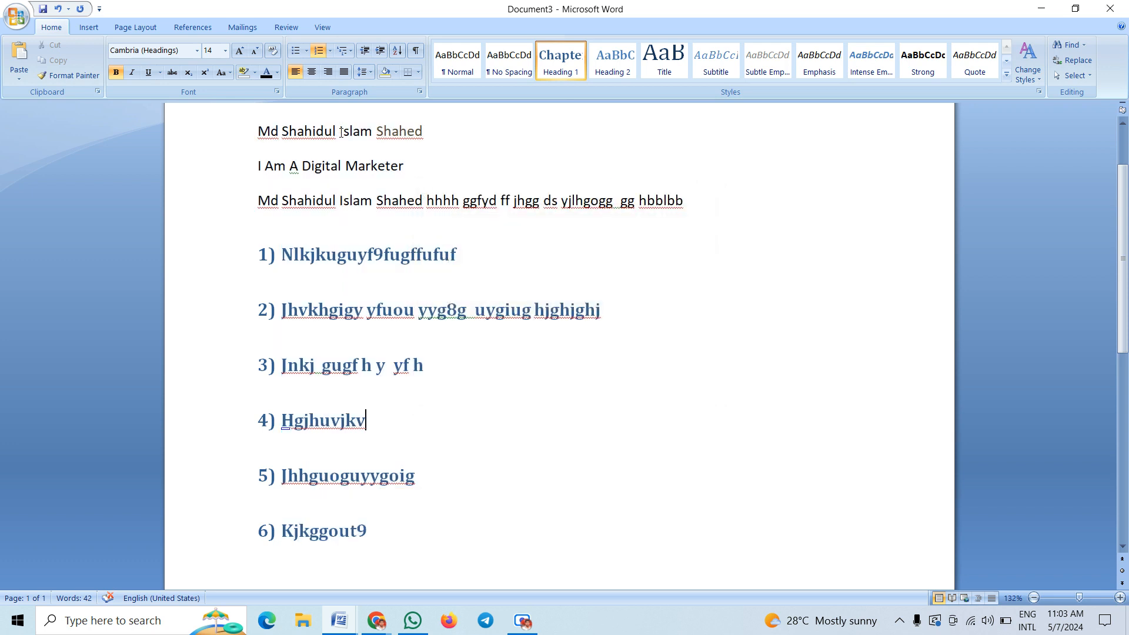